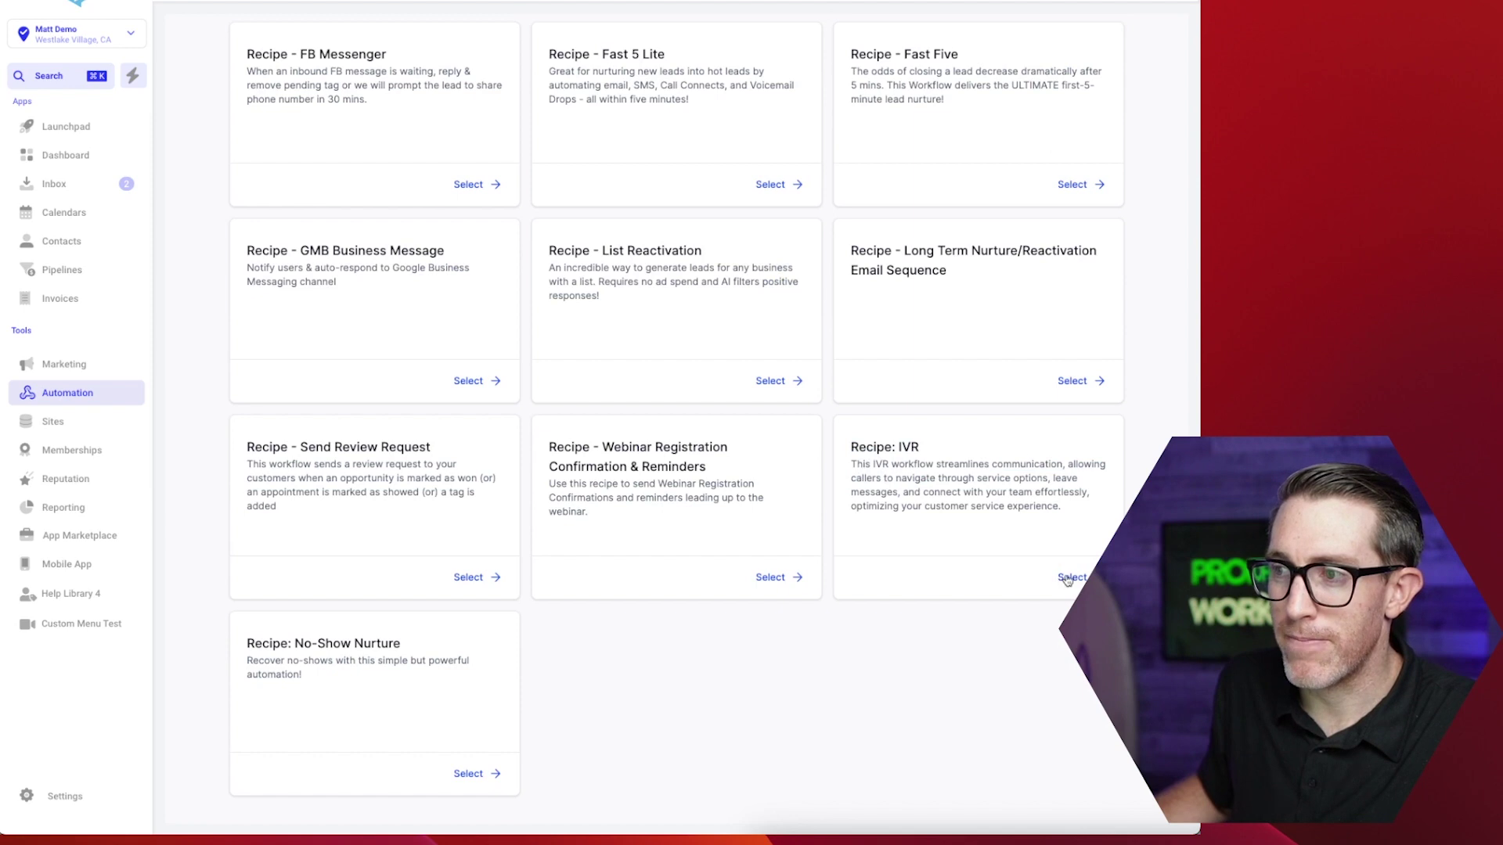
# - Create a workflow from the "Recipe: IVR" template and filter its Start IVR Trigger to the first available phone number
pyautogui.click(1073, 580)
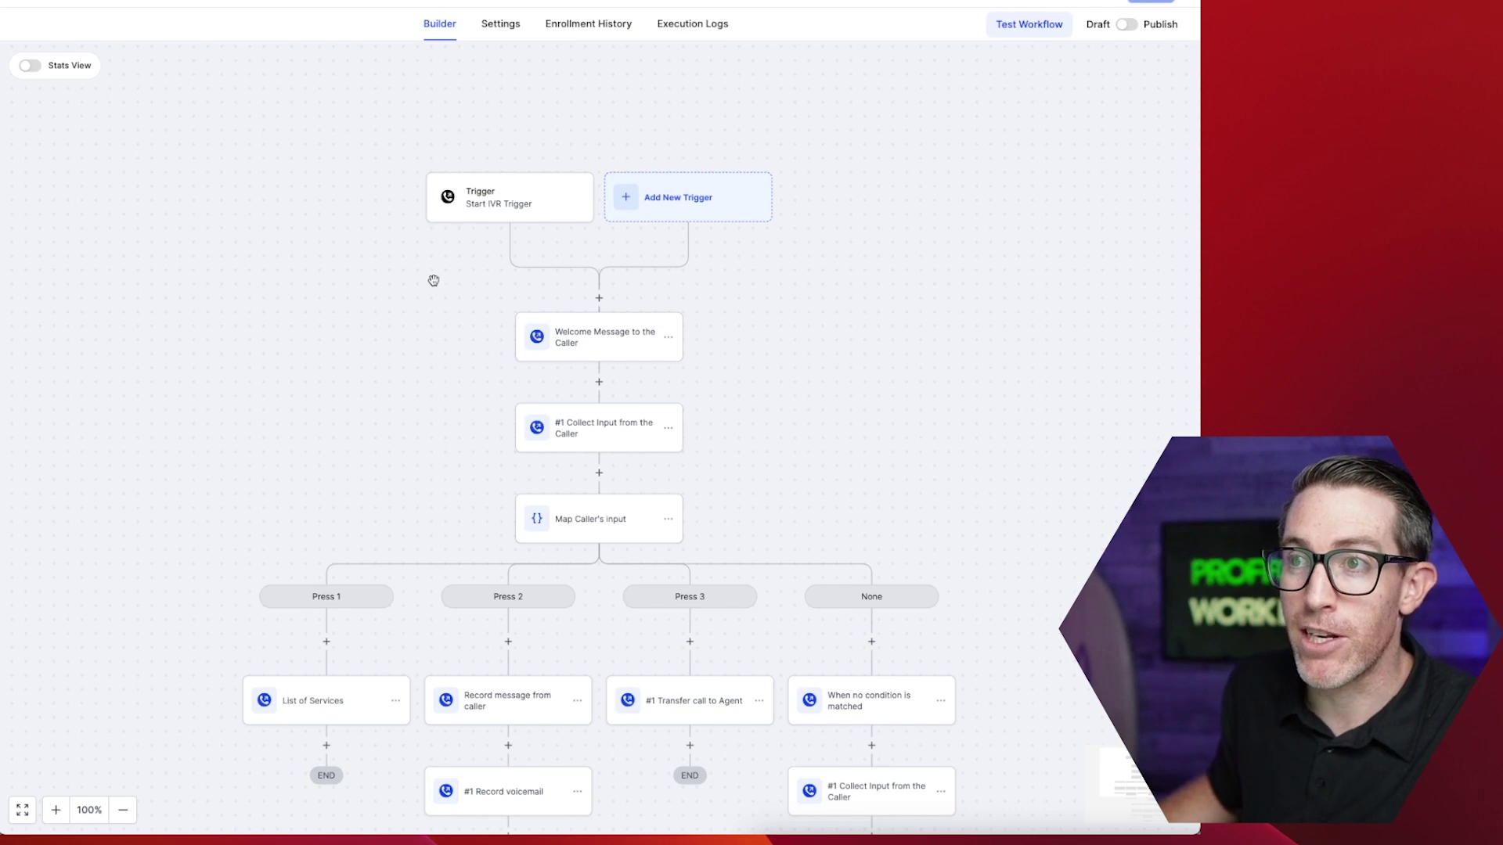
pyautogui.moveTo(426, 282); pyautogui.dragTo(427, 280)
pyautogui.click(486, 209)
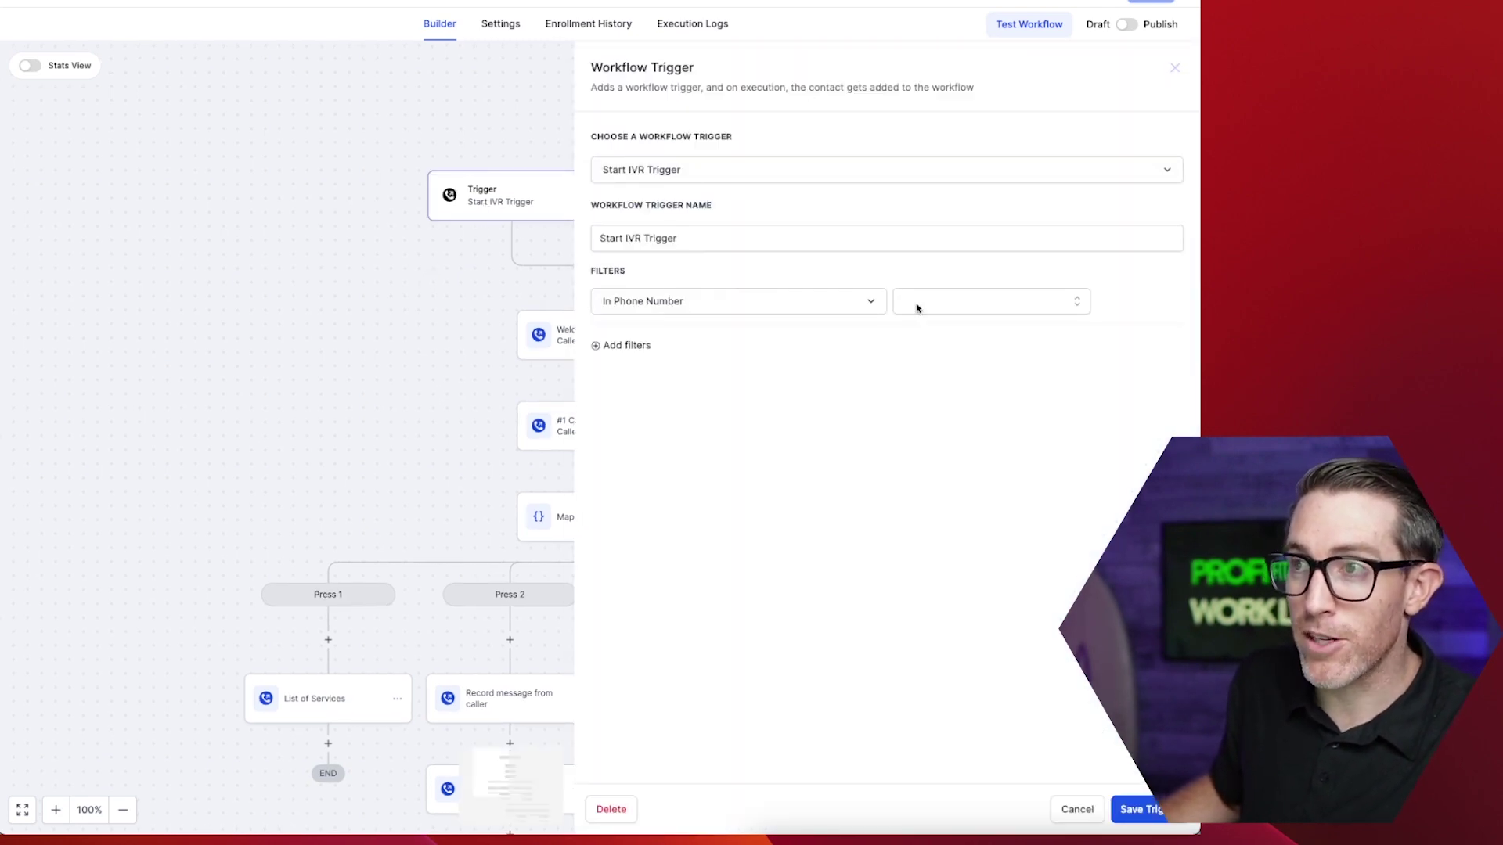
pyautogui.click(952, 300)
pyautogui.click(944, 368)
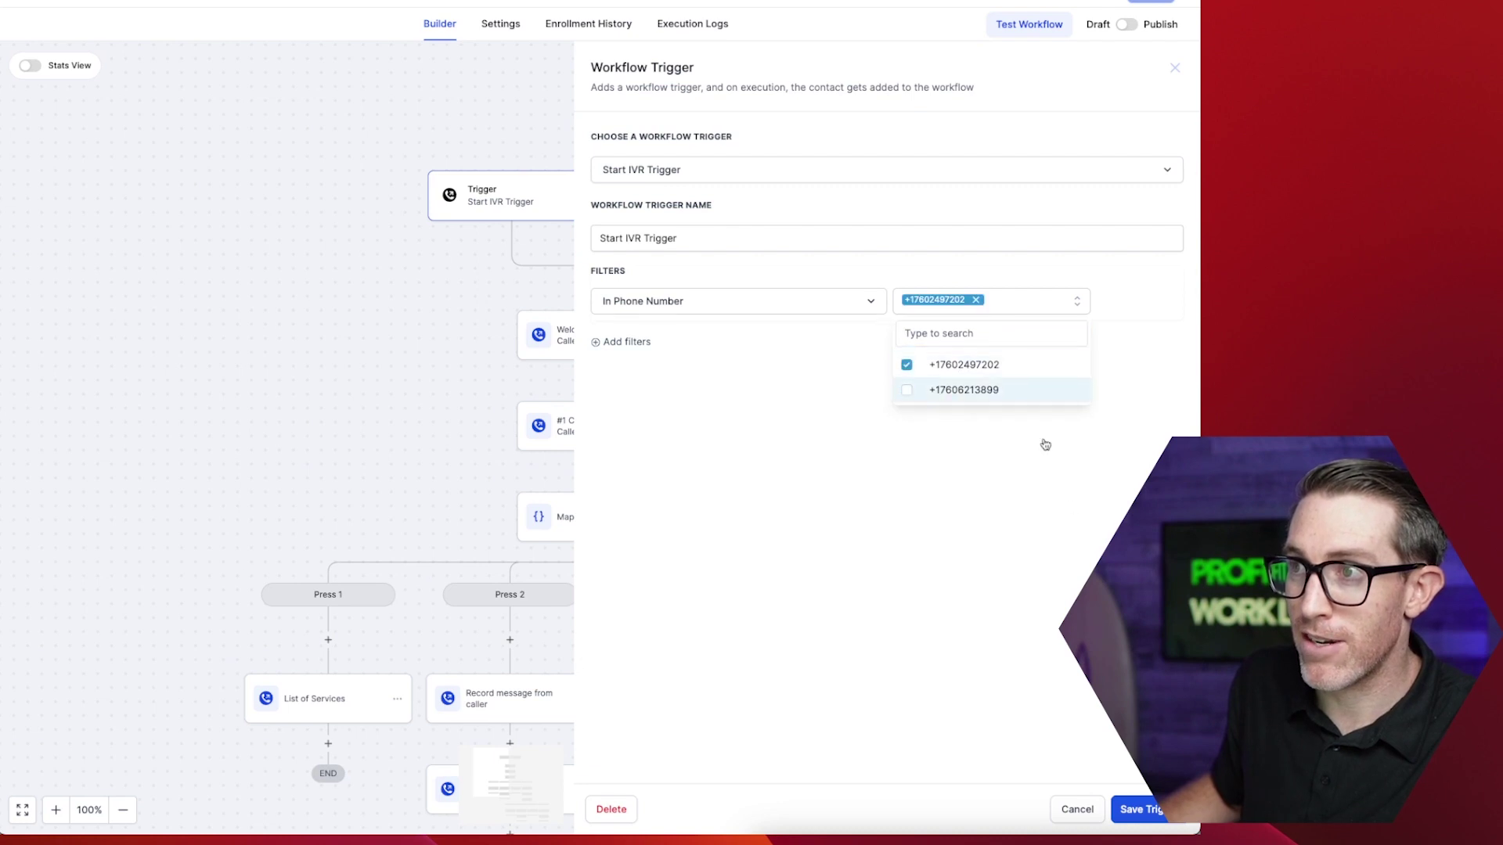
pyautogui.click(1143, 809)
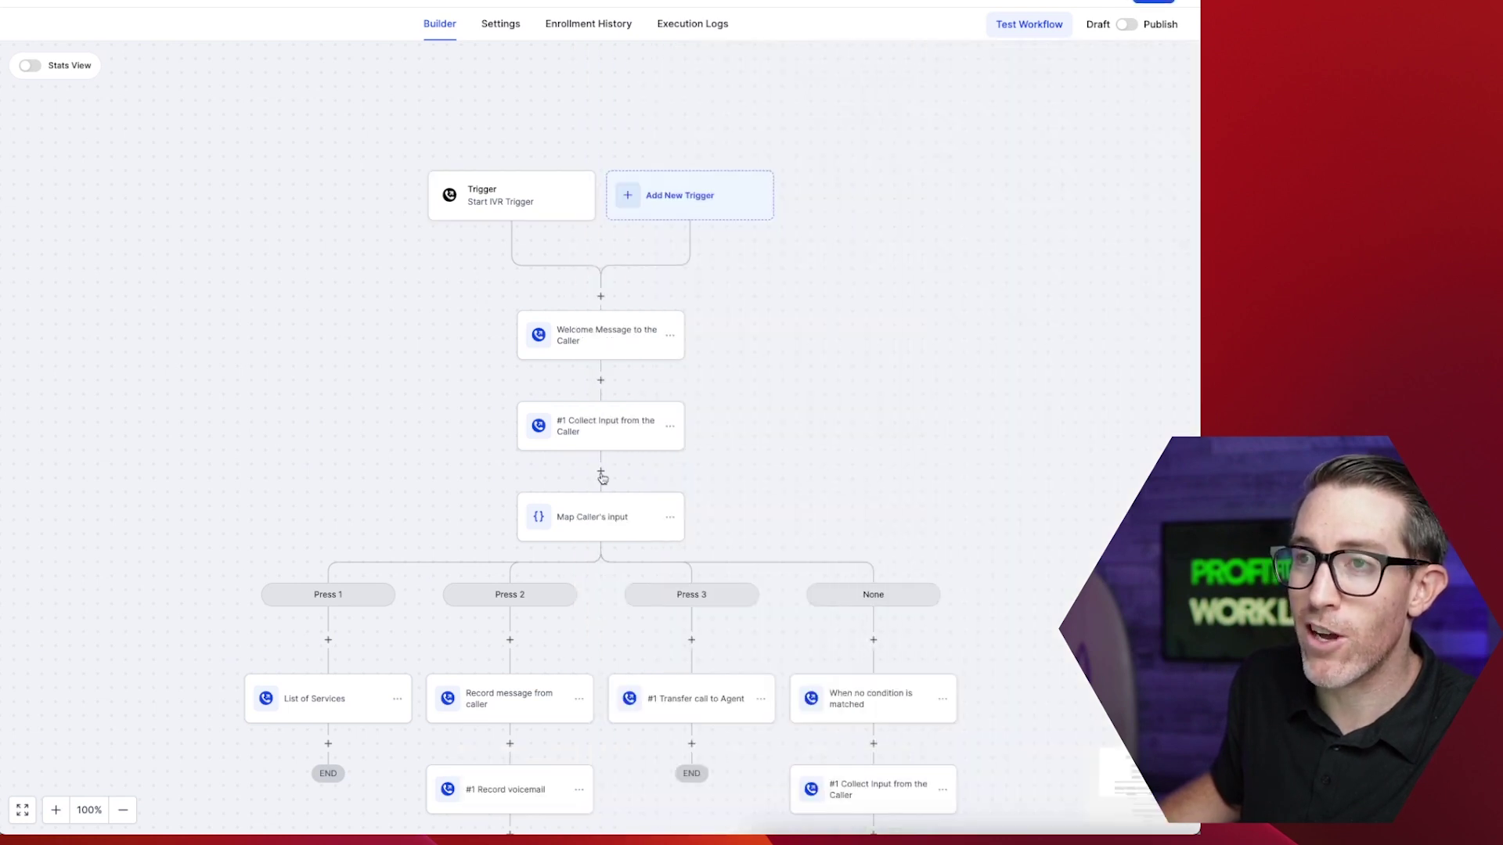
# - Save the welcome message action and correct the first Collect Input prompt to say "Press 2 to leave a voicemail"
pyautogui.click(562, 321)
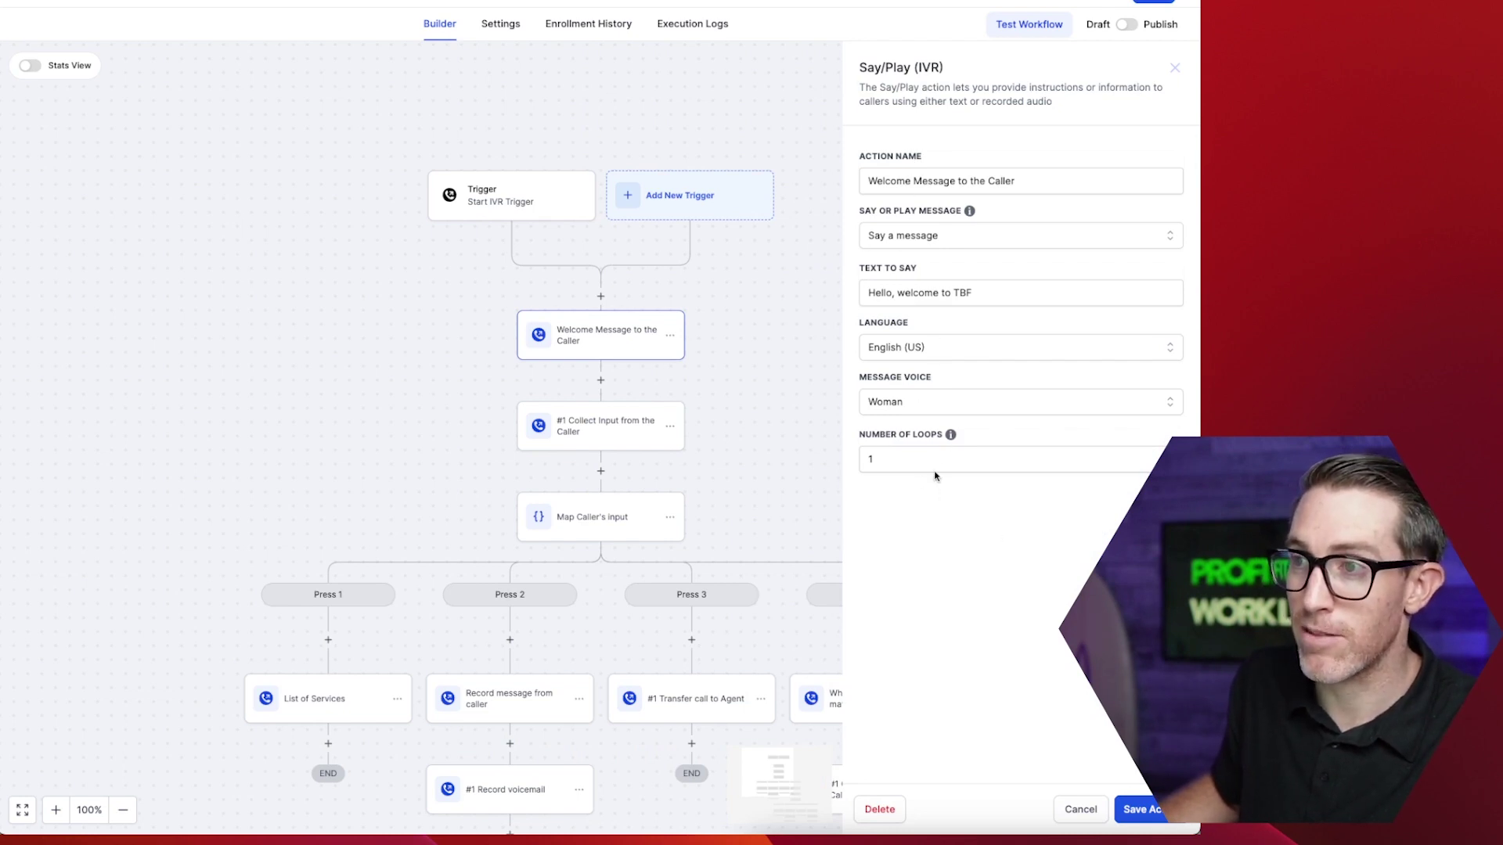
pyautogui.click(1144, 809)
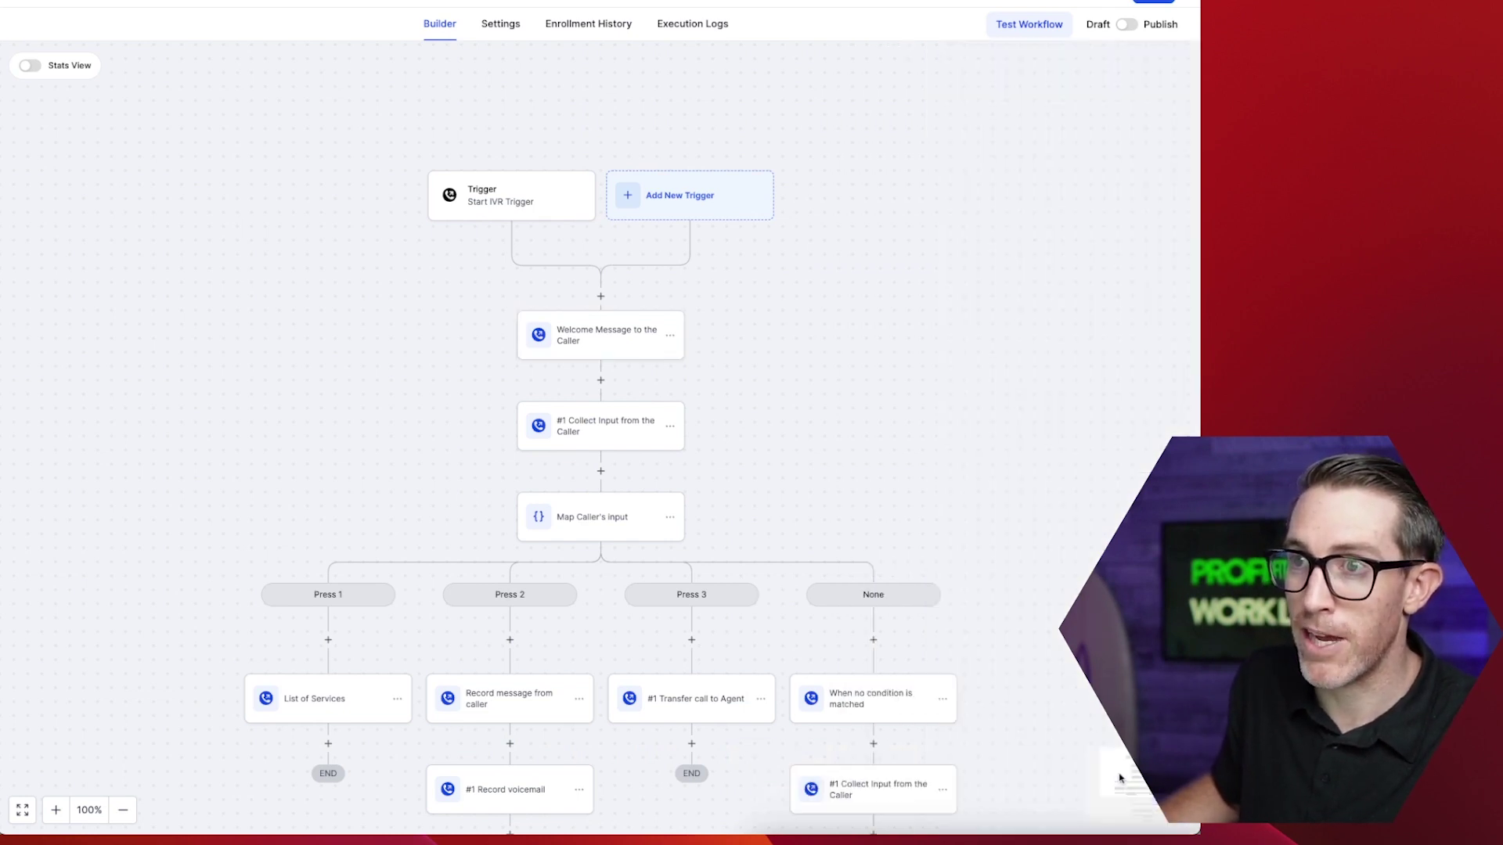
pyautogui.click(579, 438)
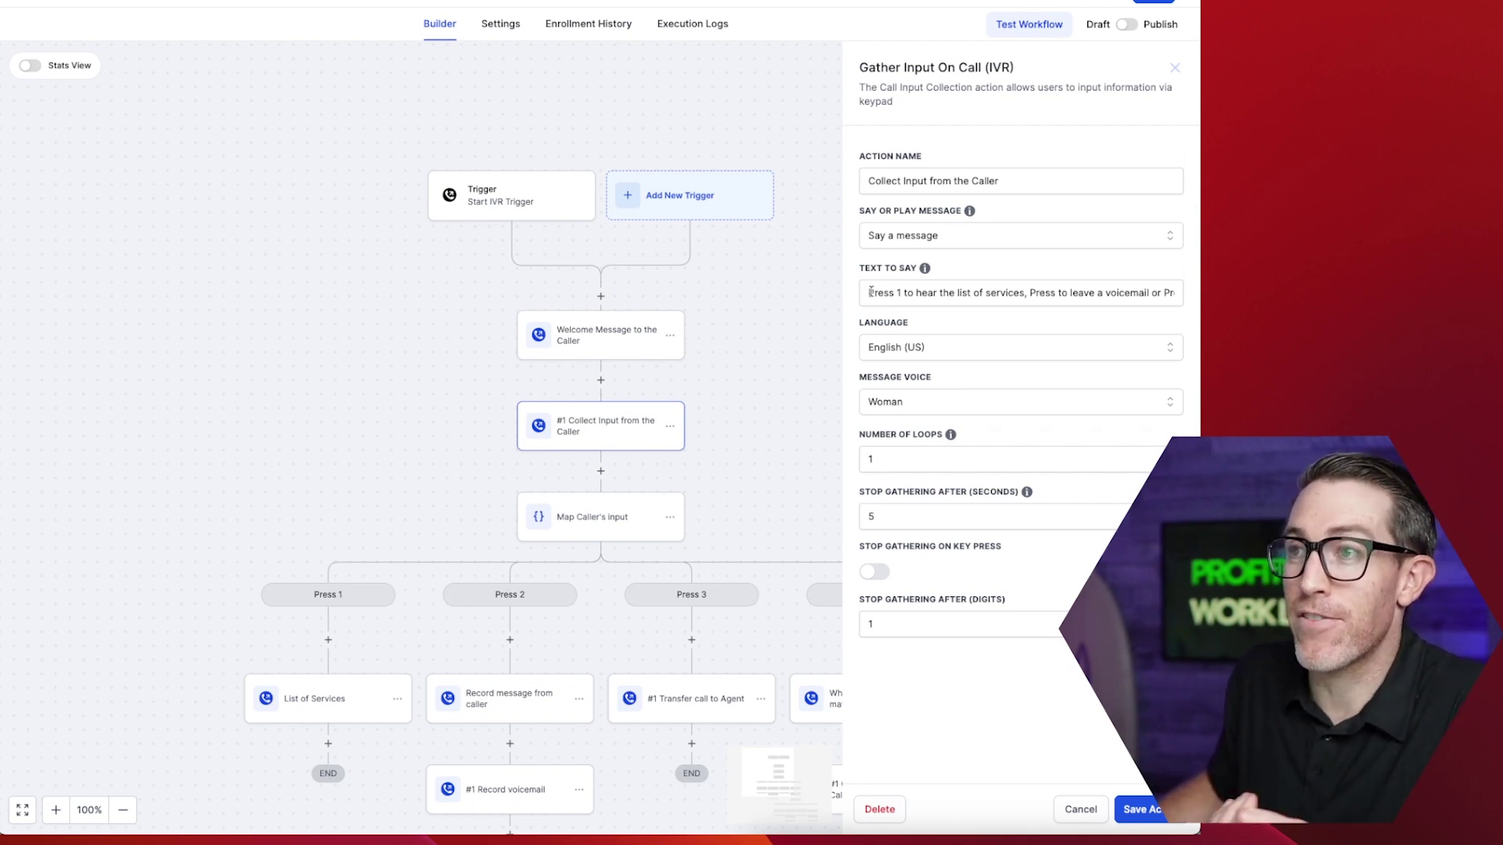
pyautogui.moveTo(870, 292); pyautogui.dragTo(1070, 312)
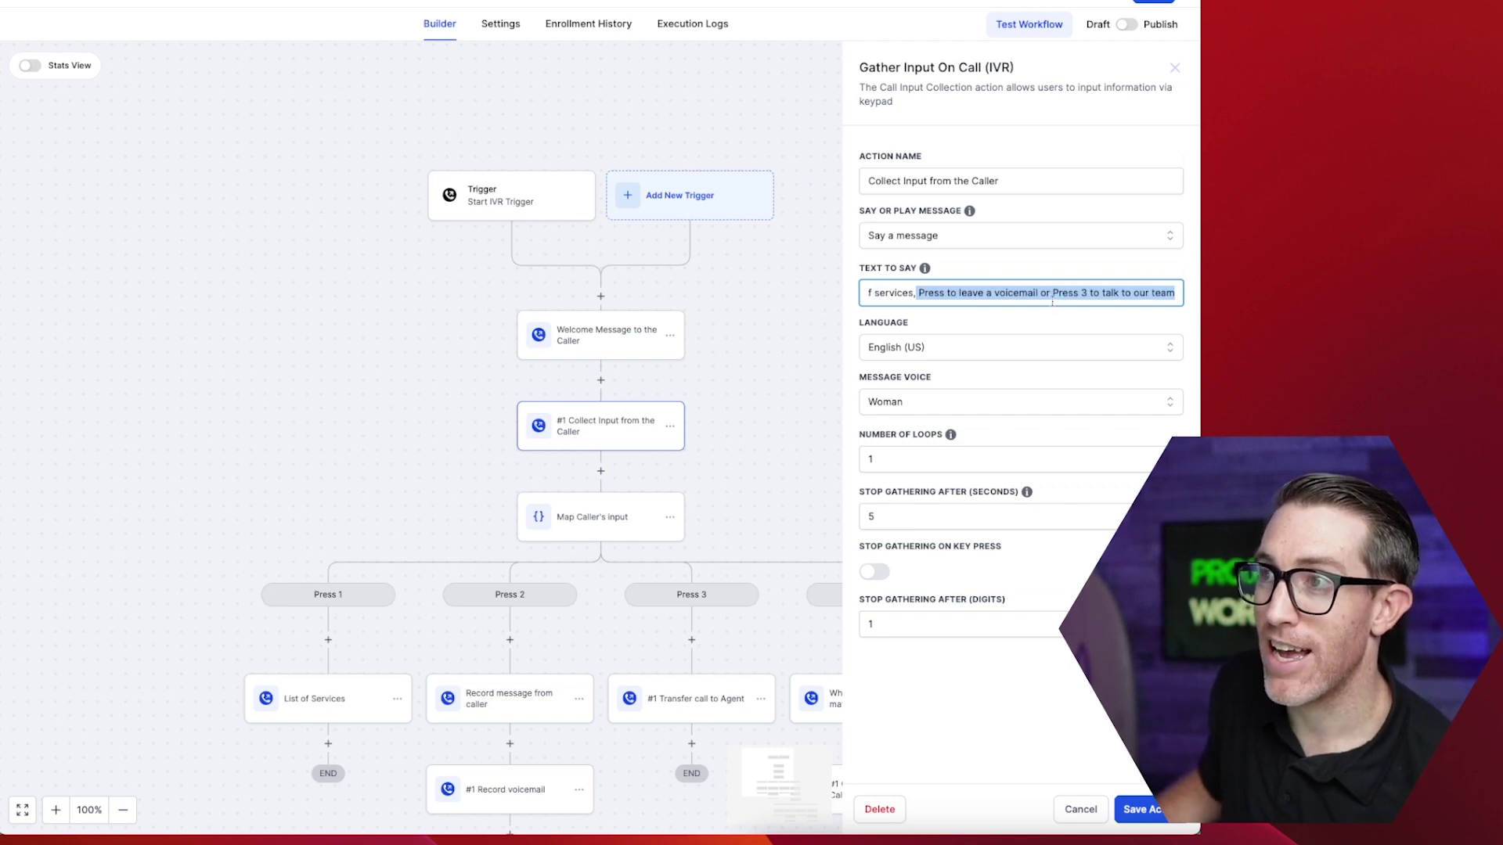
pyautogui.click(946, 295)
pyautogui.write('2')
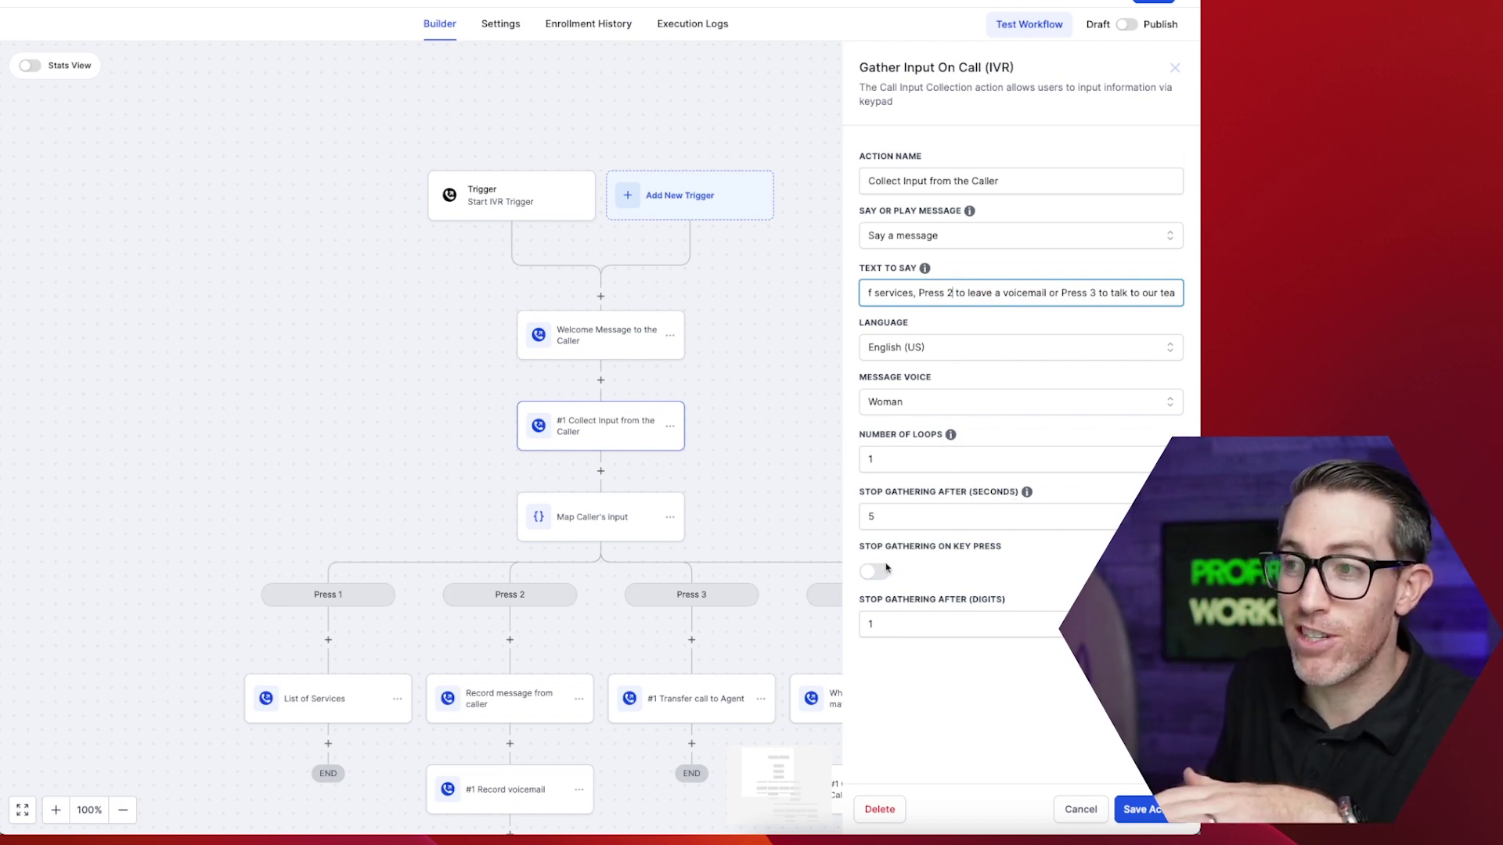
pyautogui.click(1139, 810)
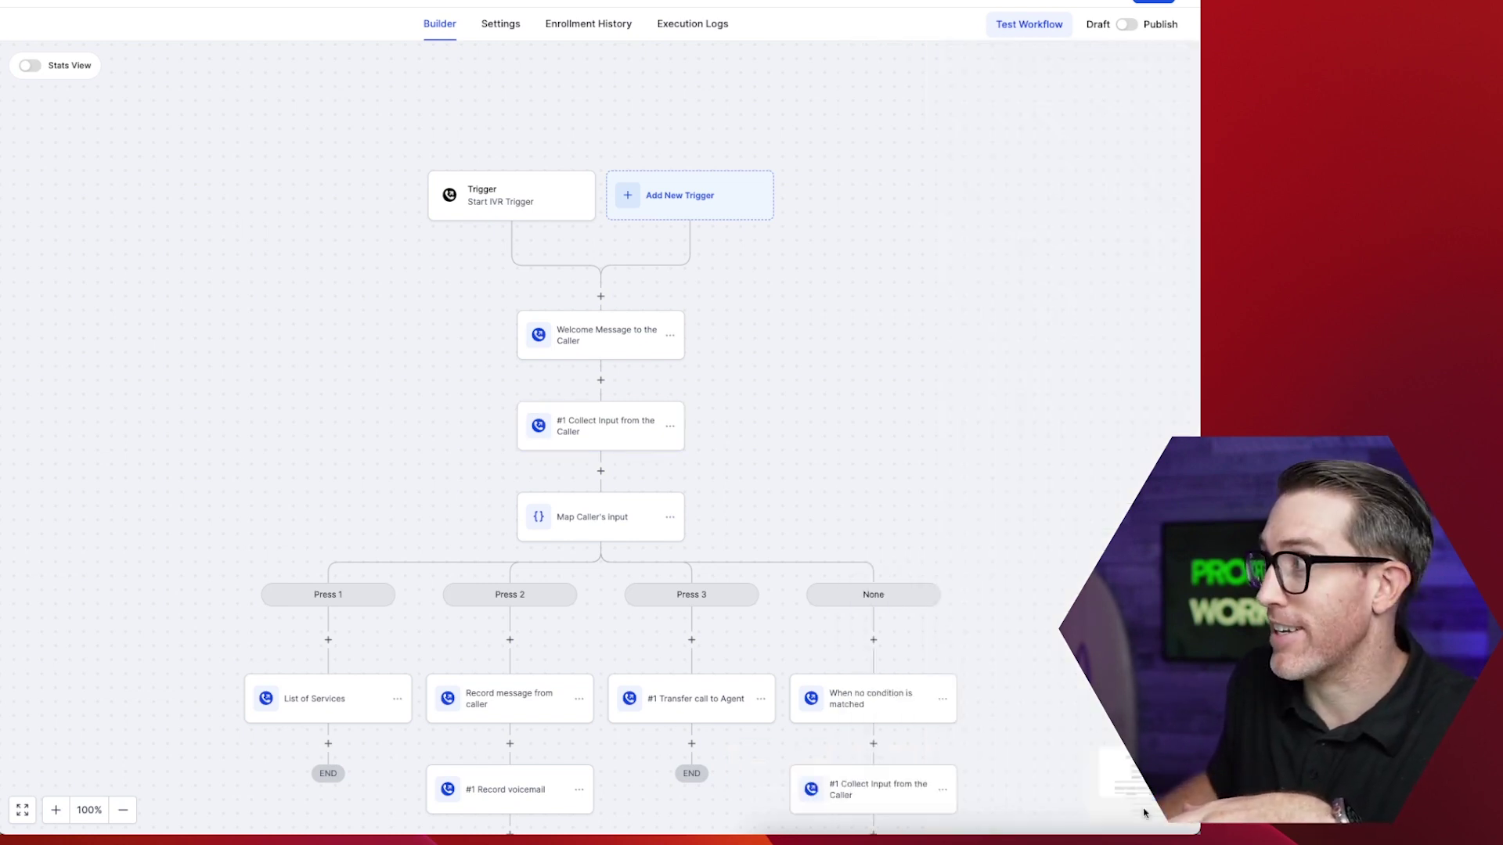
# - Review the list-of-services message on the "Press 1" branch and the record-message prompt on the "Press 2" branch
pyautogui.scroll(-2, 470, 470)
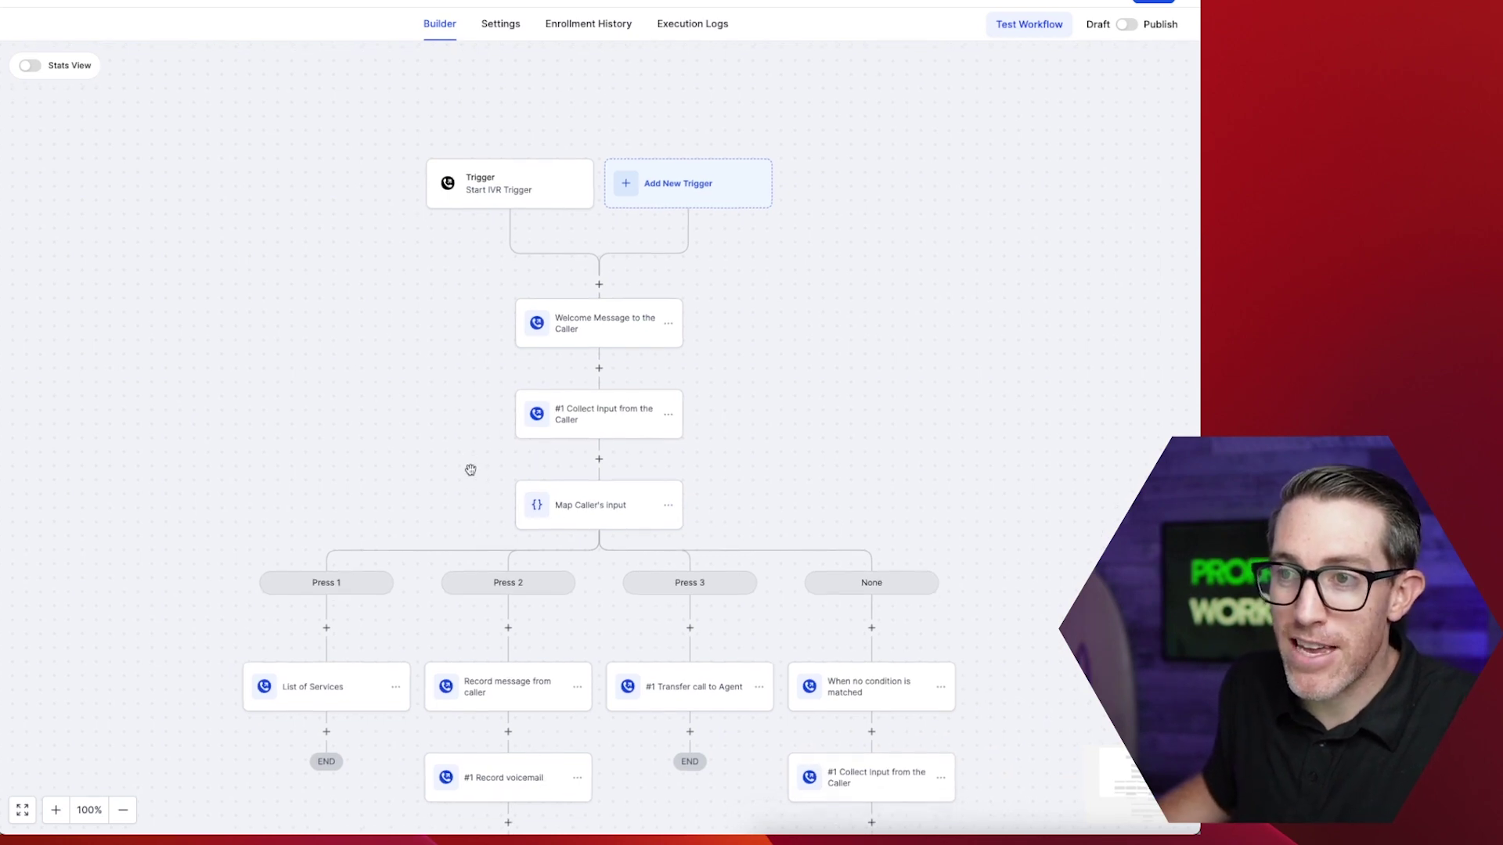
pyautogui.scroll(-4, 470, 469)
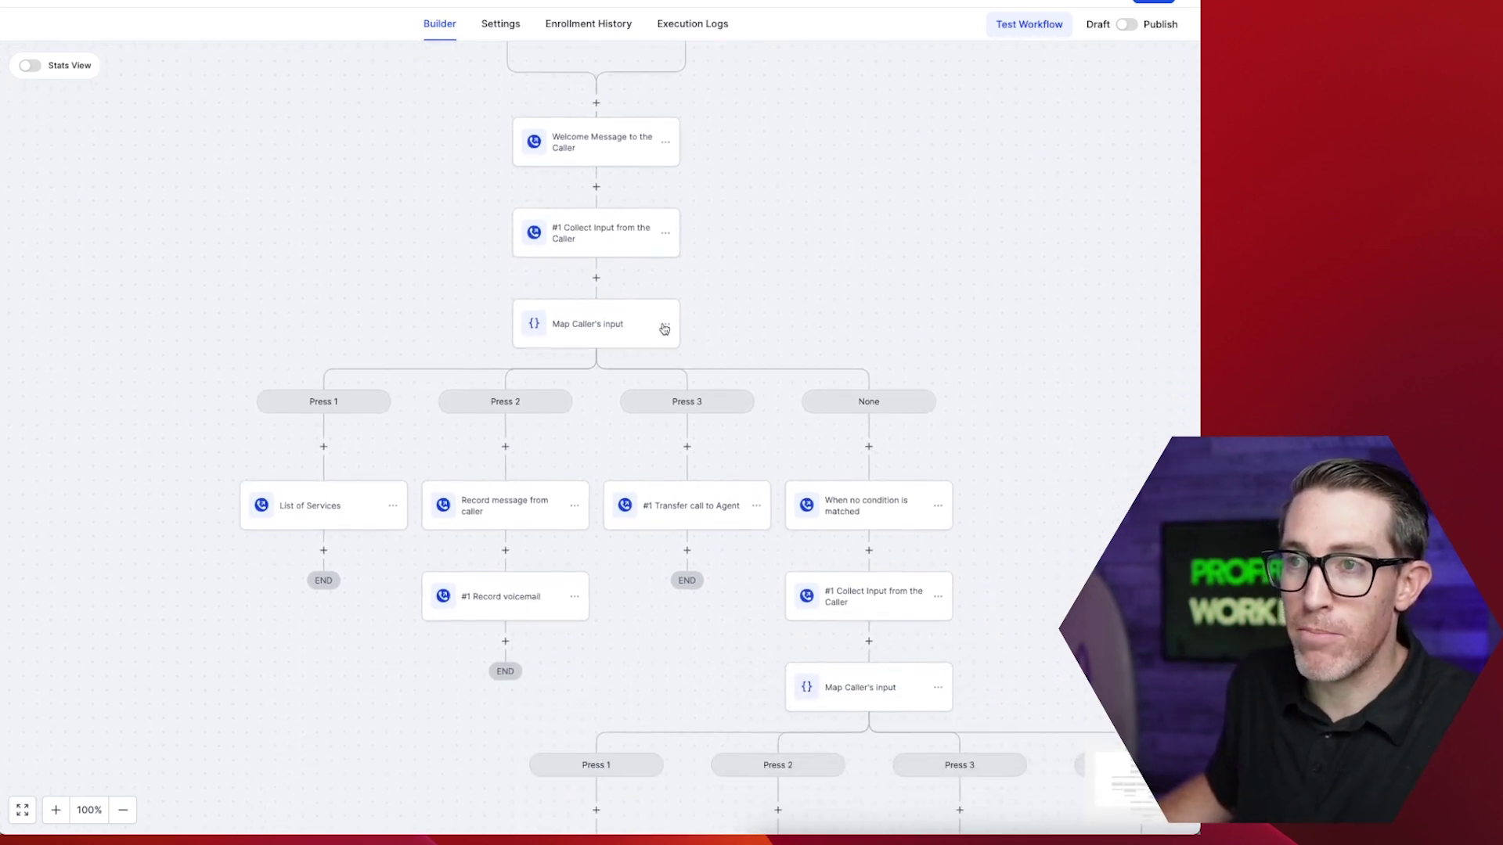
pyautogui.rightClick(131, 815)
pyautogui.click(78, 750)
pyautogui.click(124, 811)
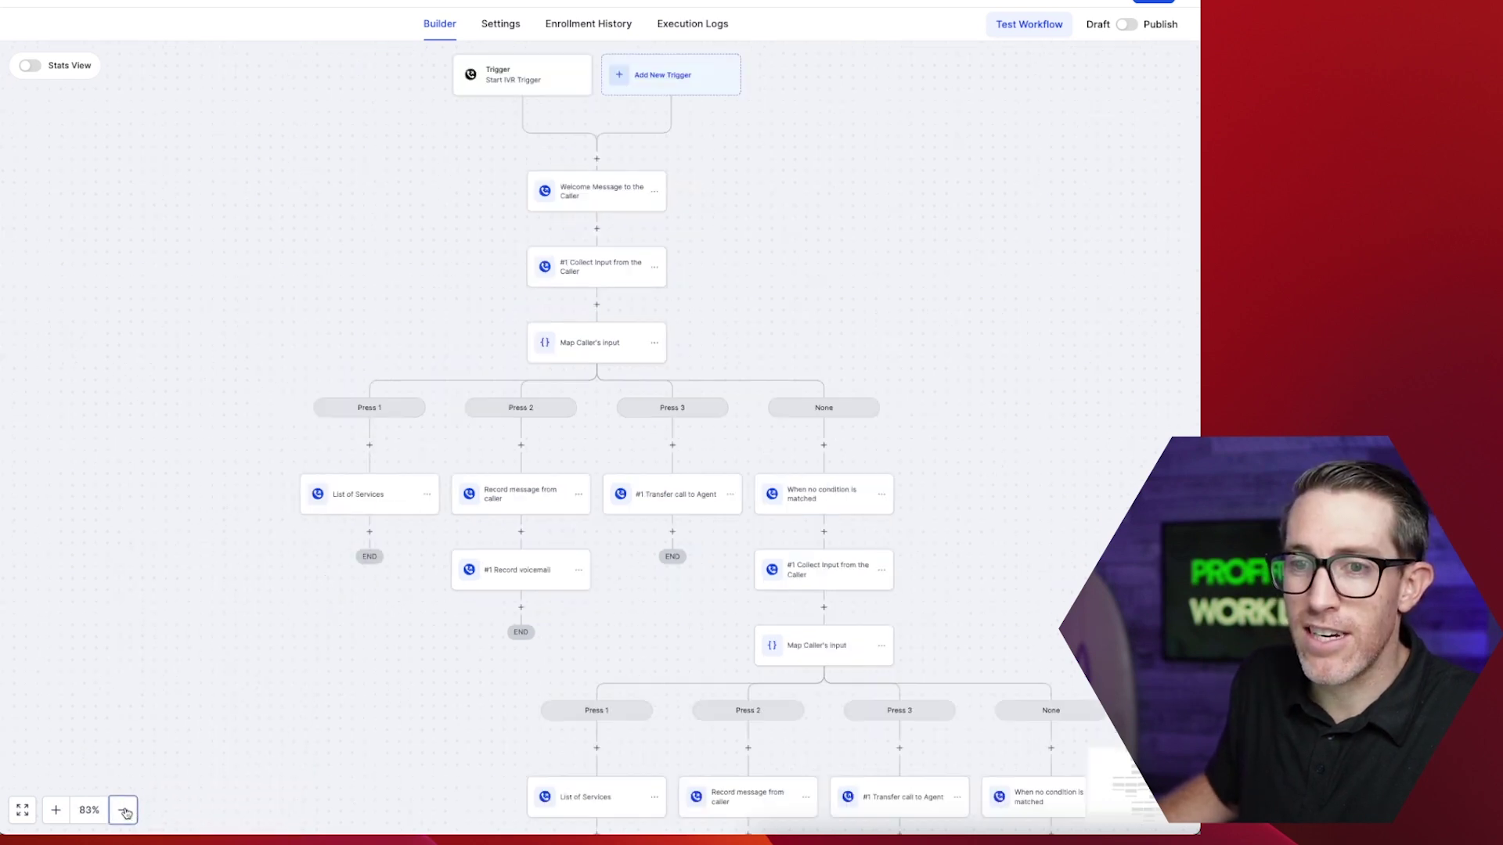
pyautogui.moveTo(312, 704); pyautogui.dragTo(248, 561)
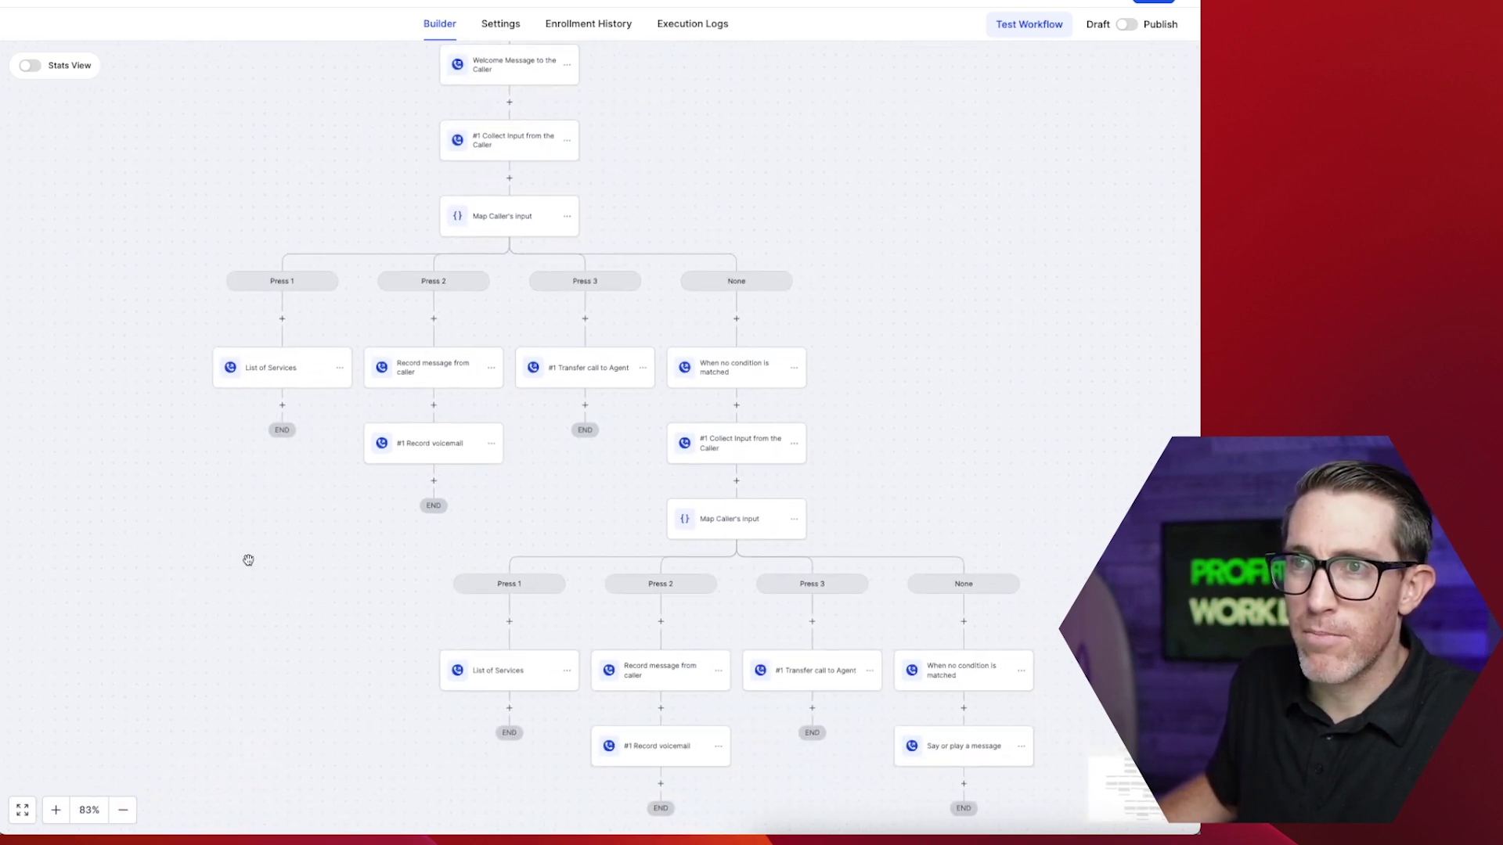
pyautogui.click(283, 381)
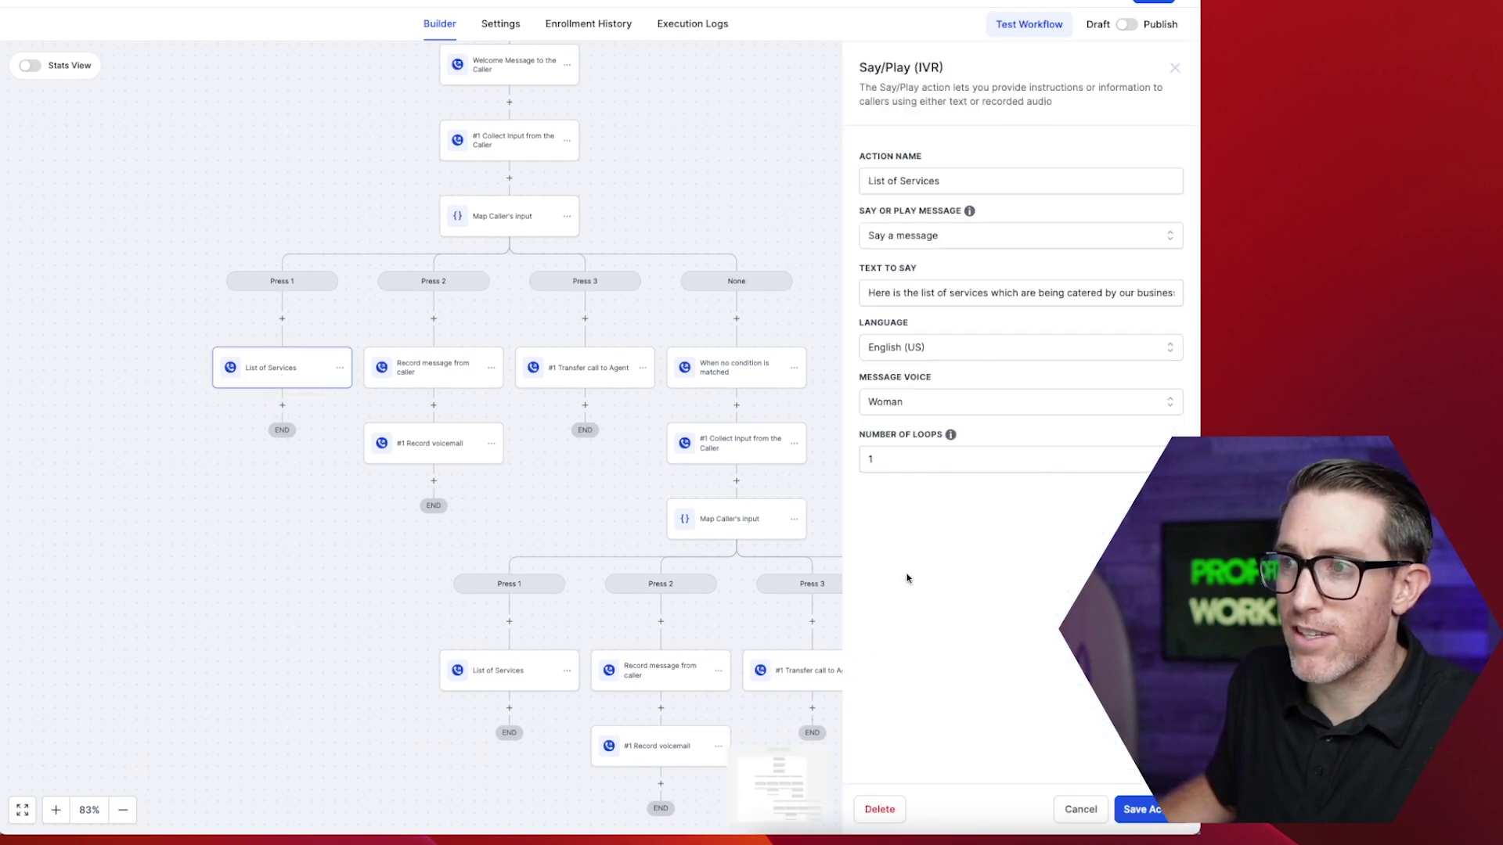
pyautogui.click(1080, 811)
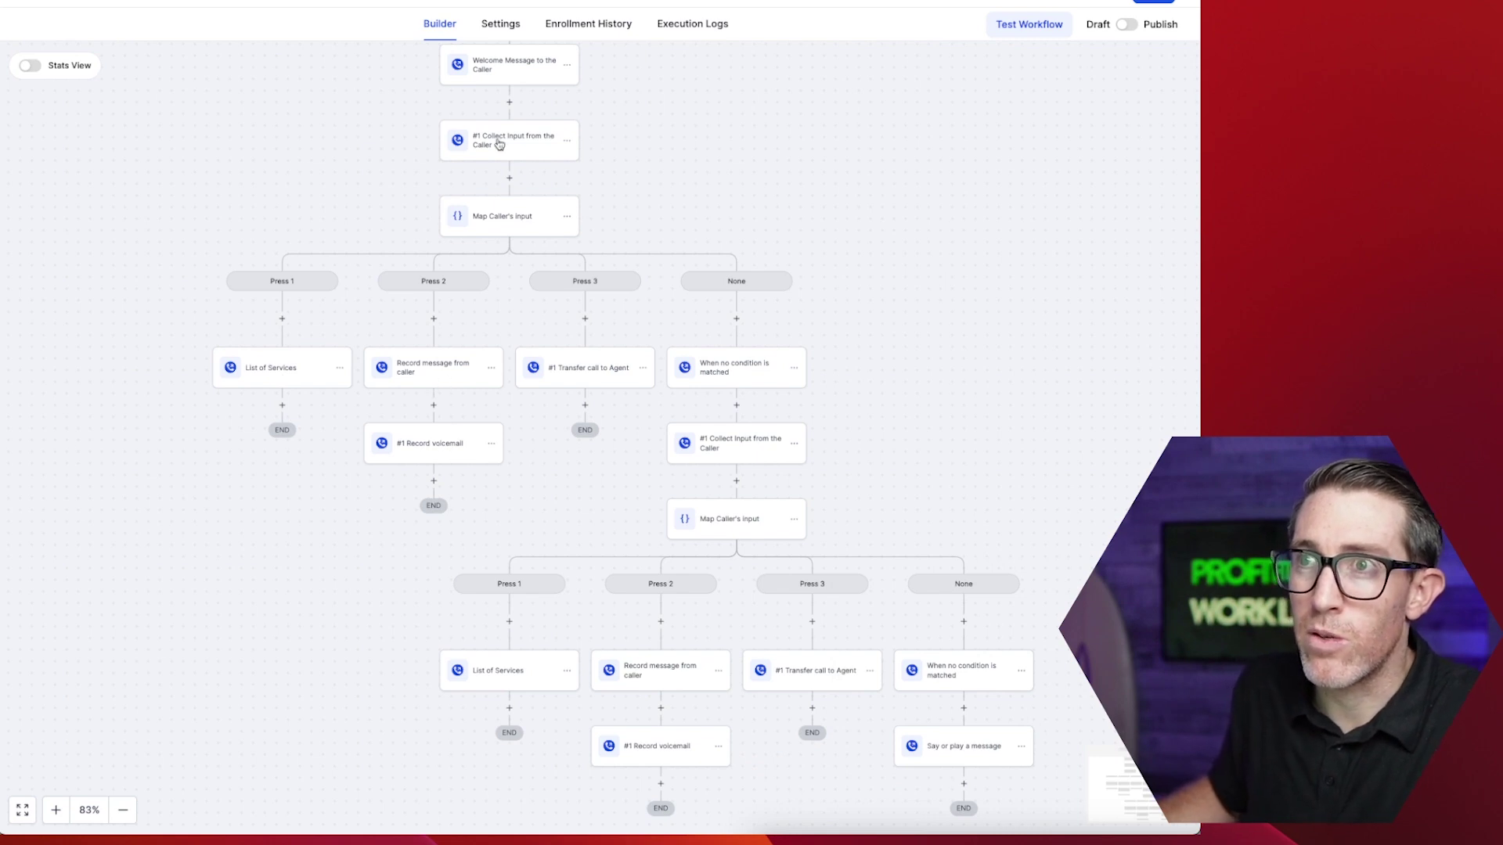
pyautogui.click(437, 381)
pyautogui.moveTo(976, 294); pyautogui.dragTo(1177, 294)
pyautogui.click(1079, 810)
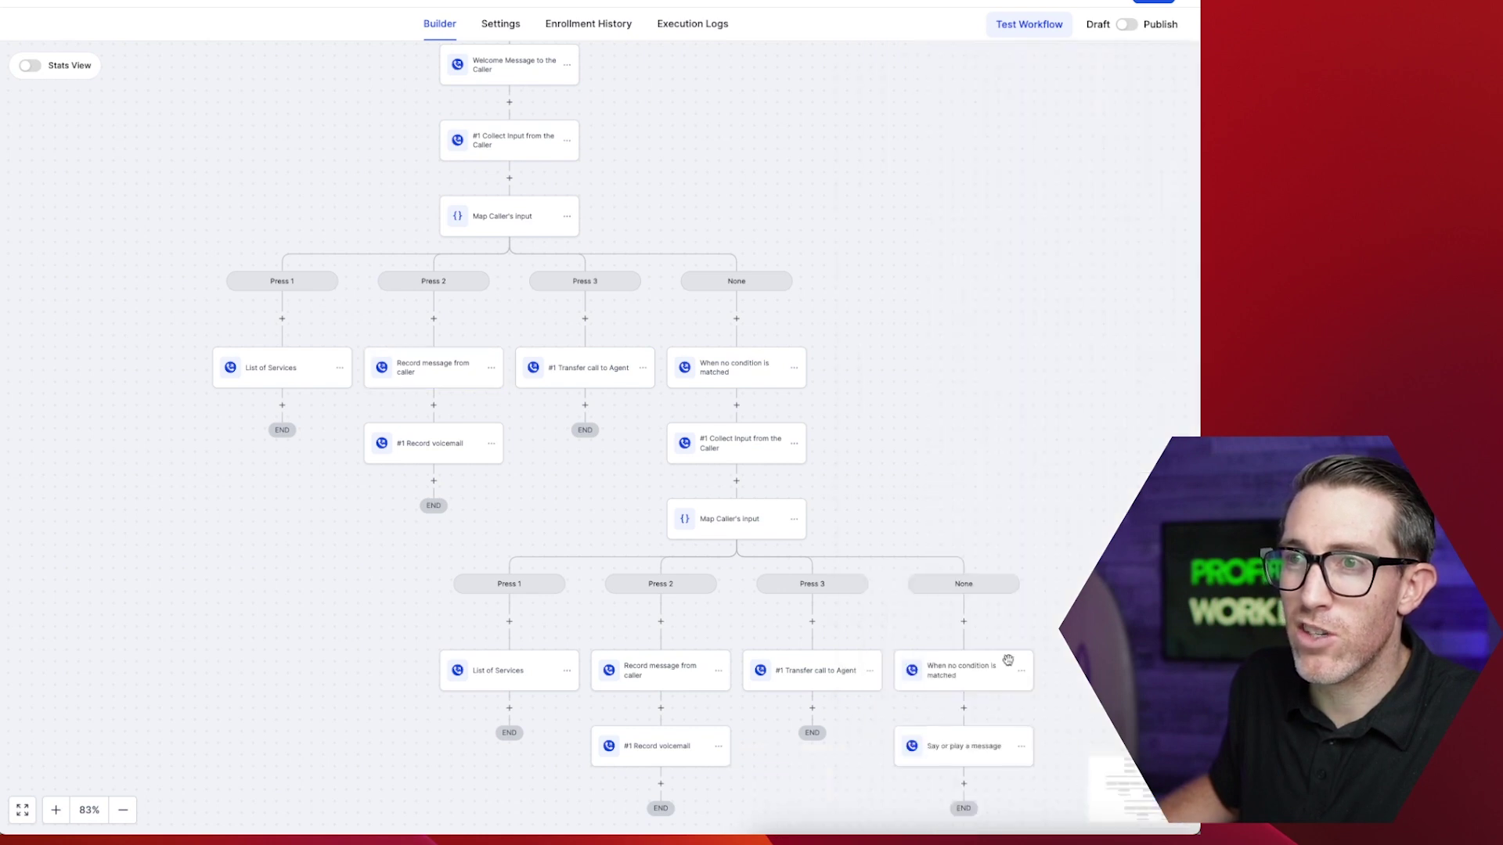
pyautogui.click(585, 365)
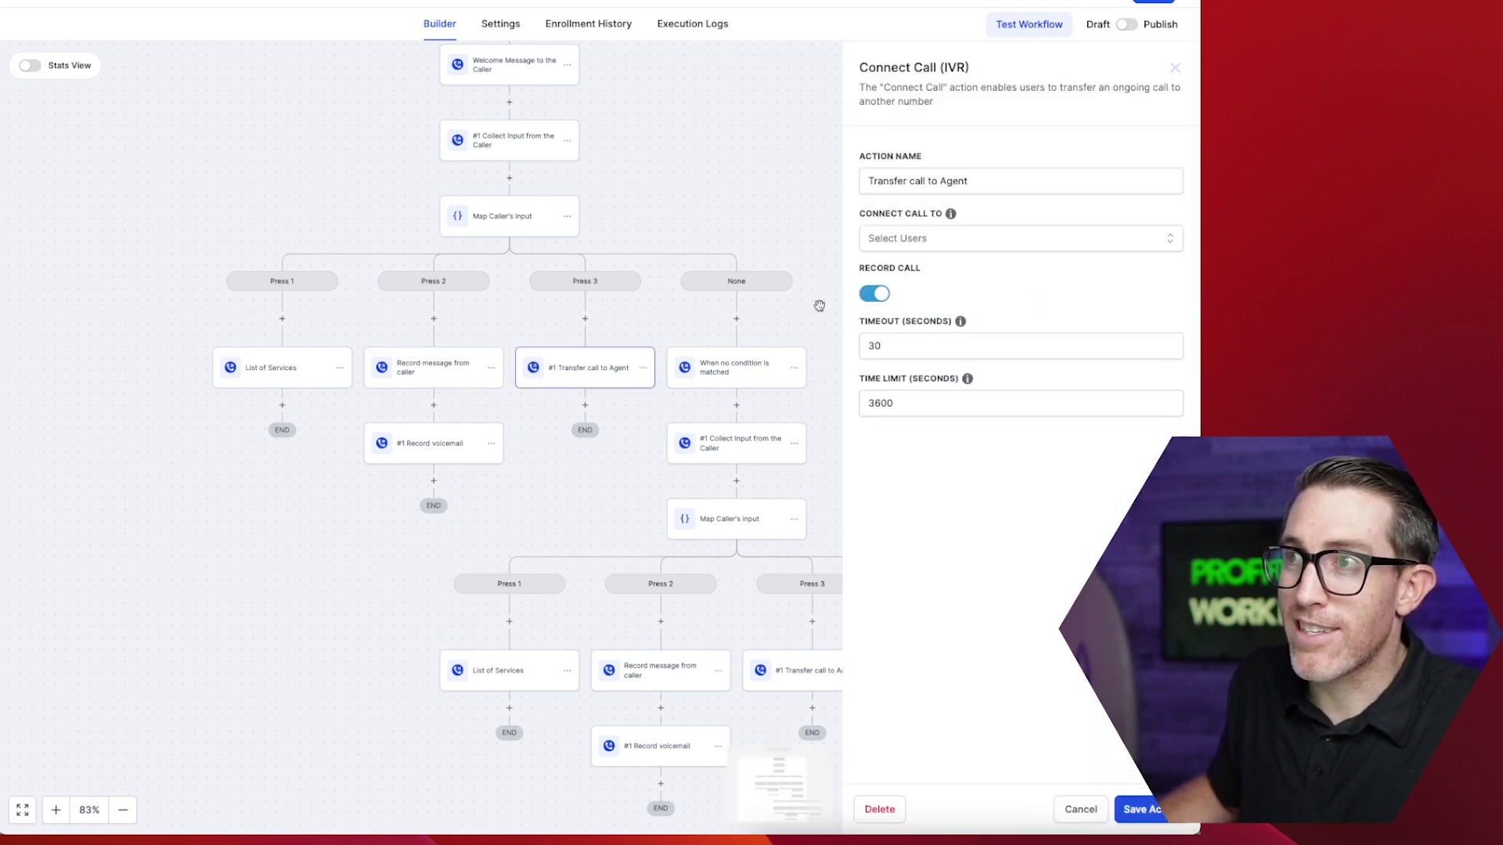
pyautogui.click(933, 239)
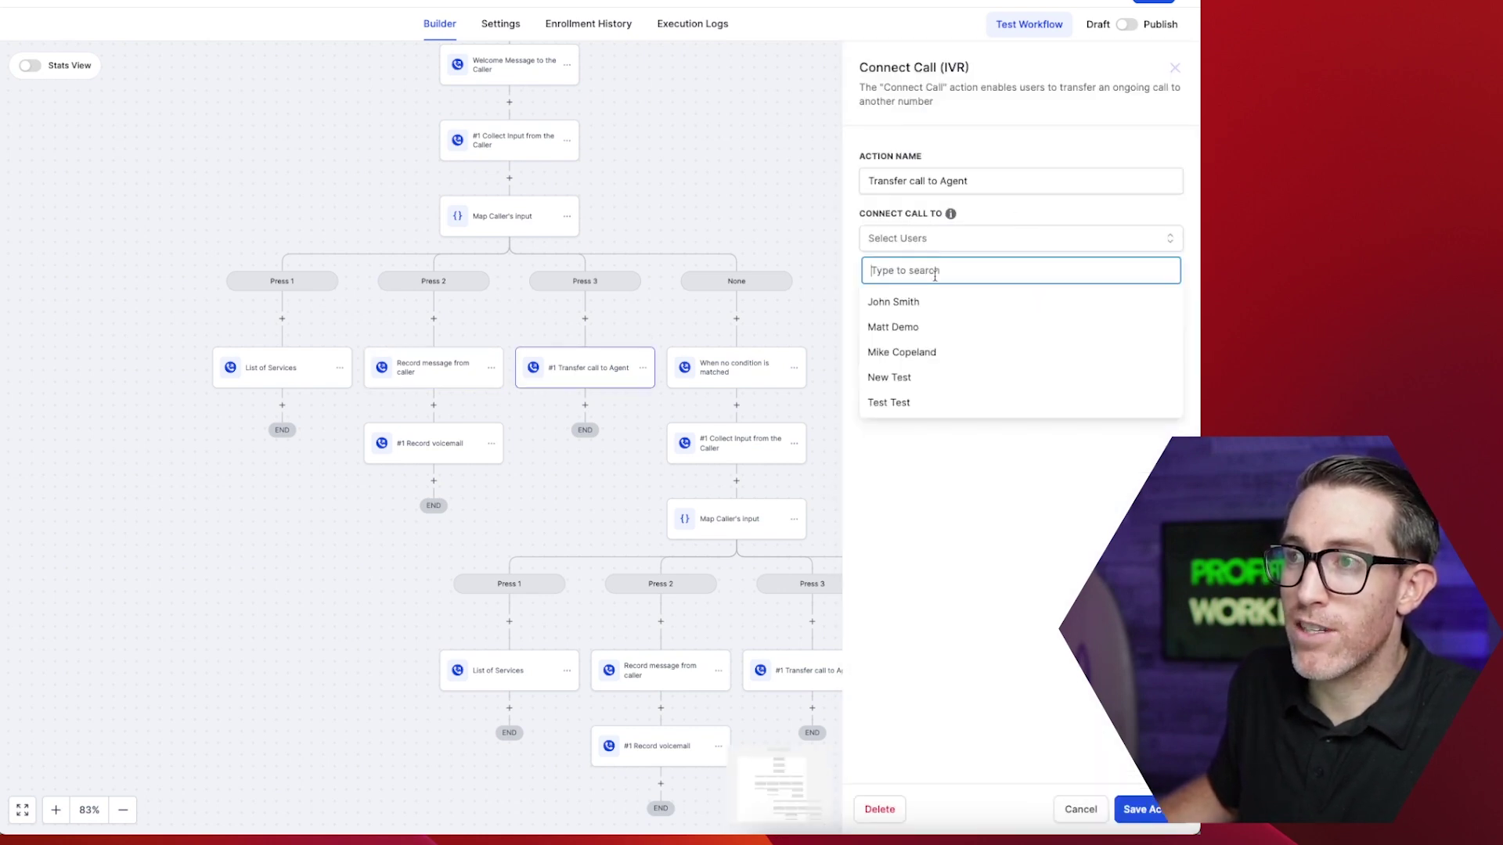
pyautogui.click(924, 328)
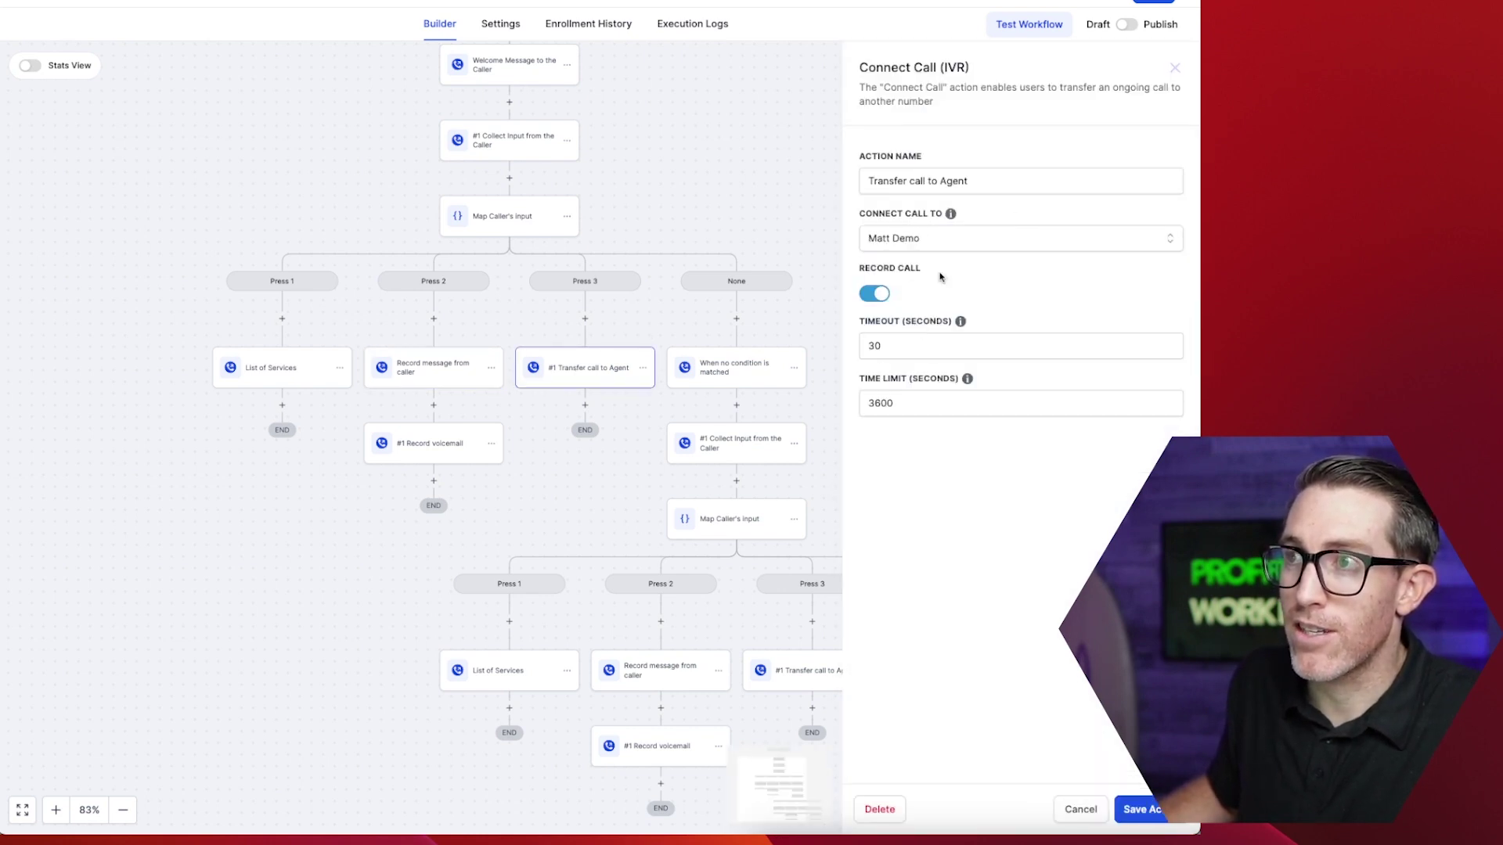
pyautogui.click(1088, 810)
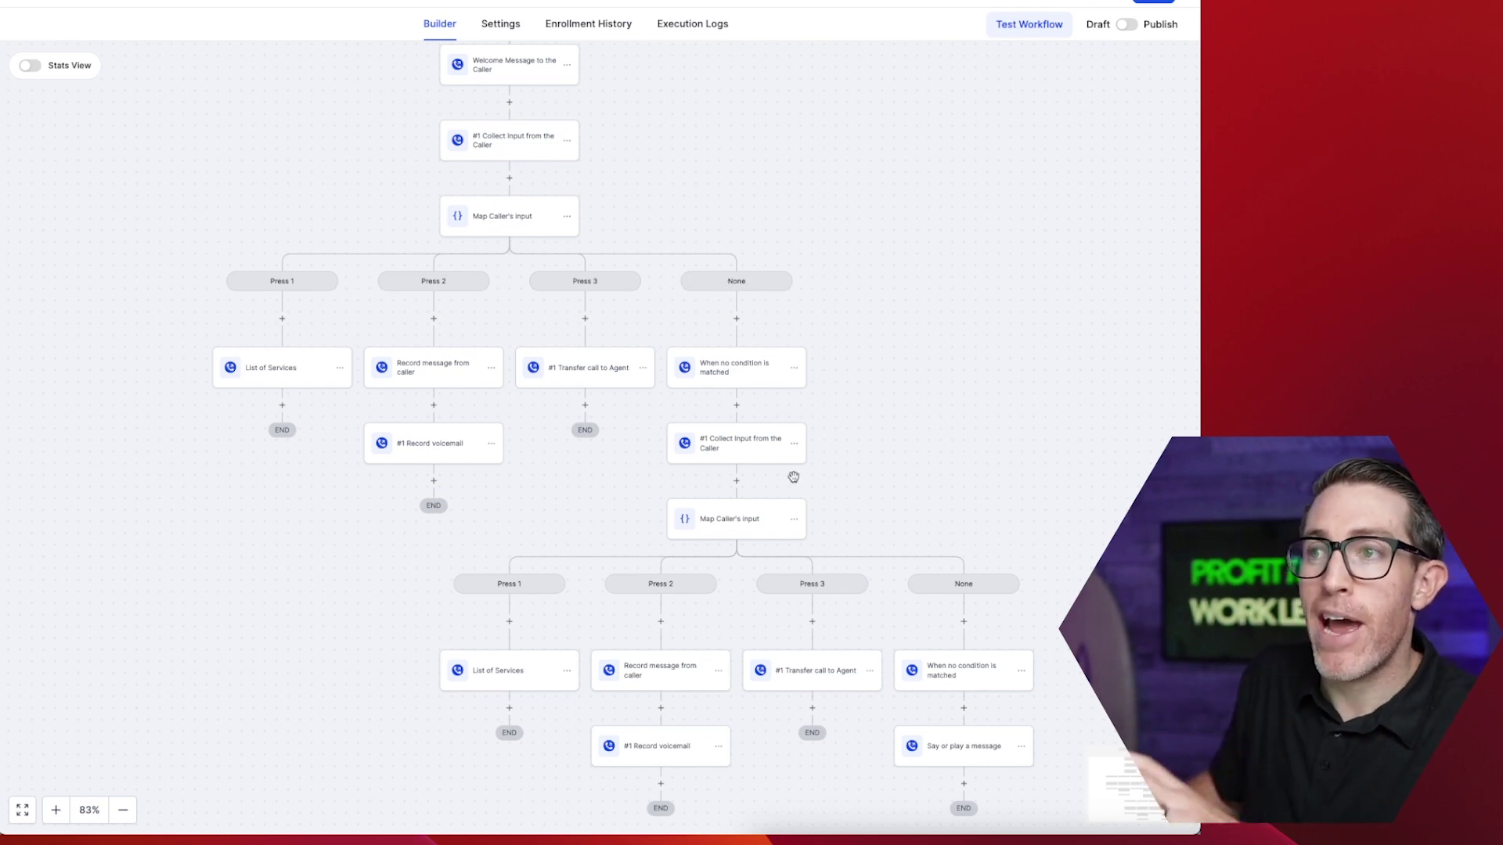
pyautogui.click(736, 364)
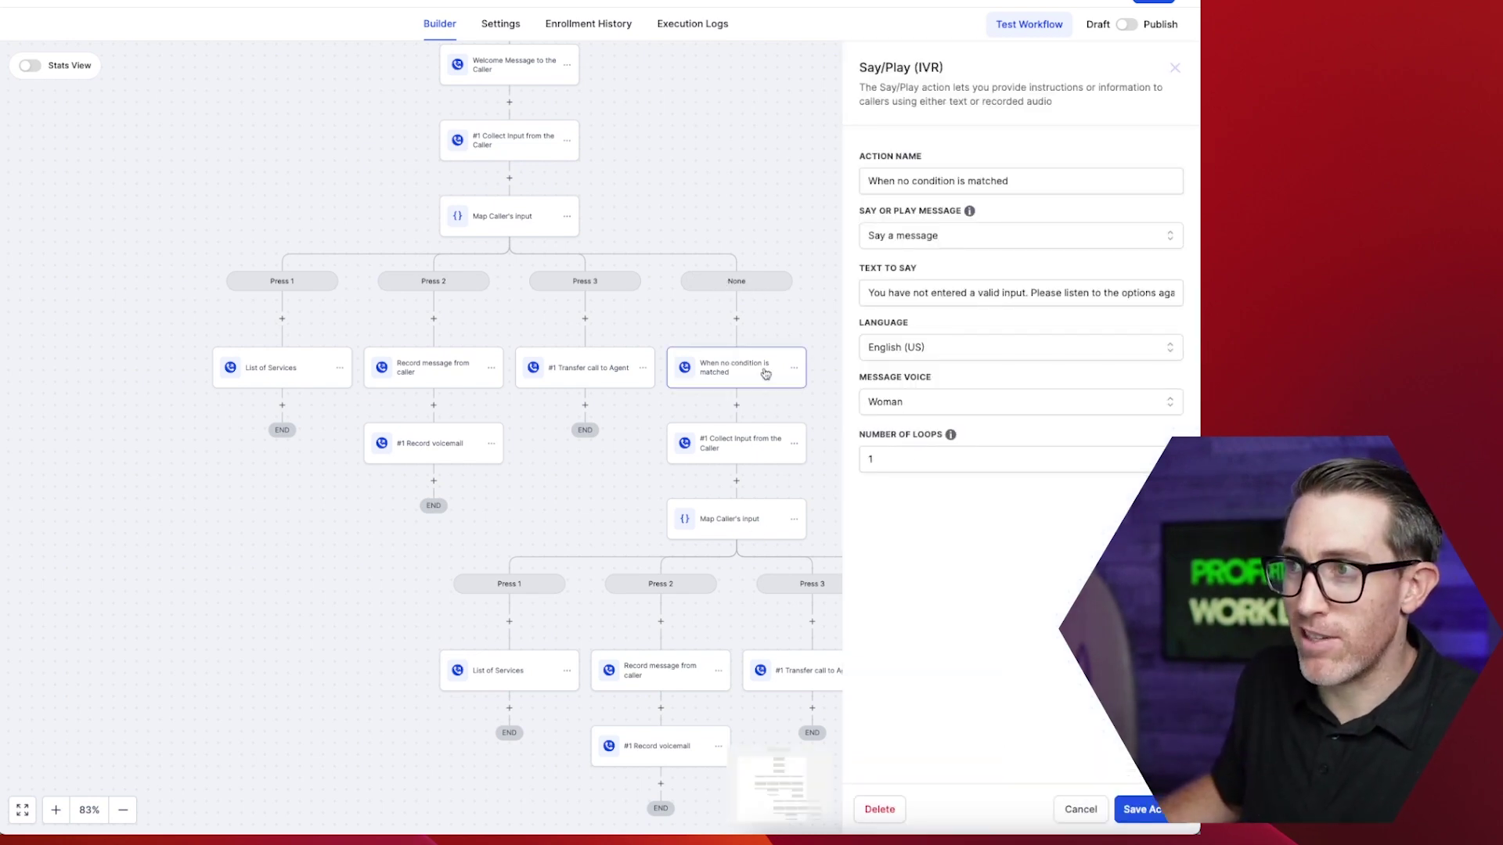
pyautogui.click(1091, 818)
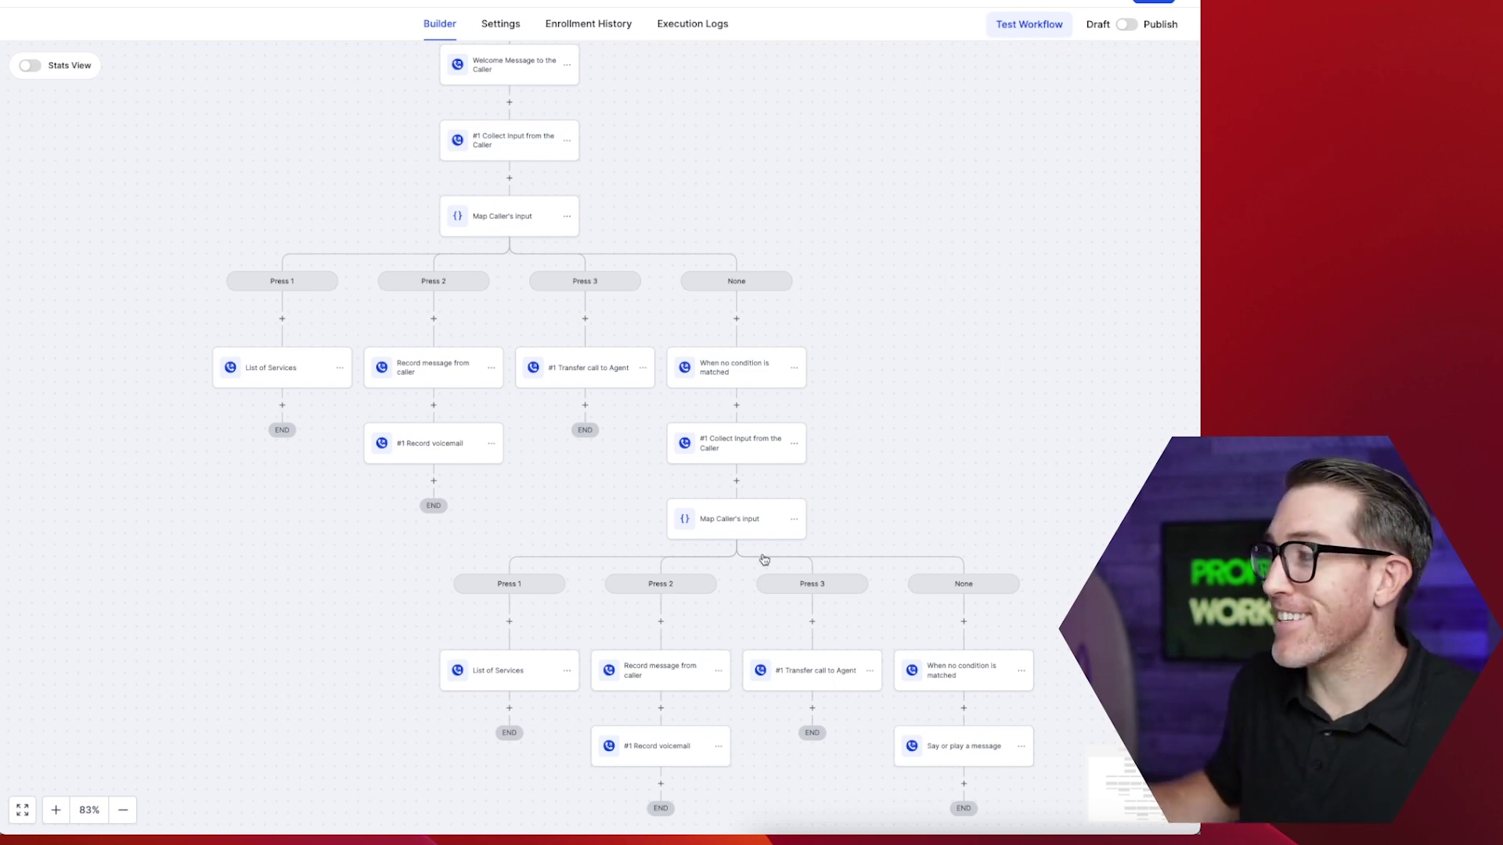
# - Set the first-level "Press 3" branch's Transfer call to Agent action to connect to the demo user, and save it
pyautogui.click(585, 372)
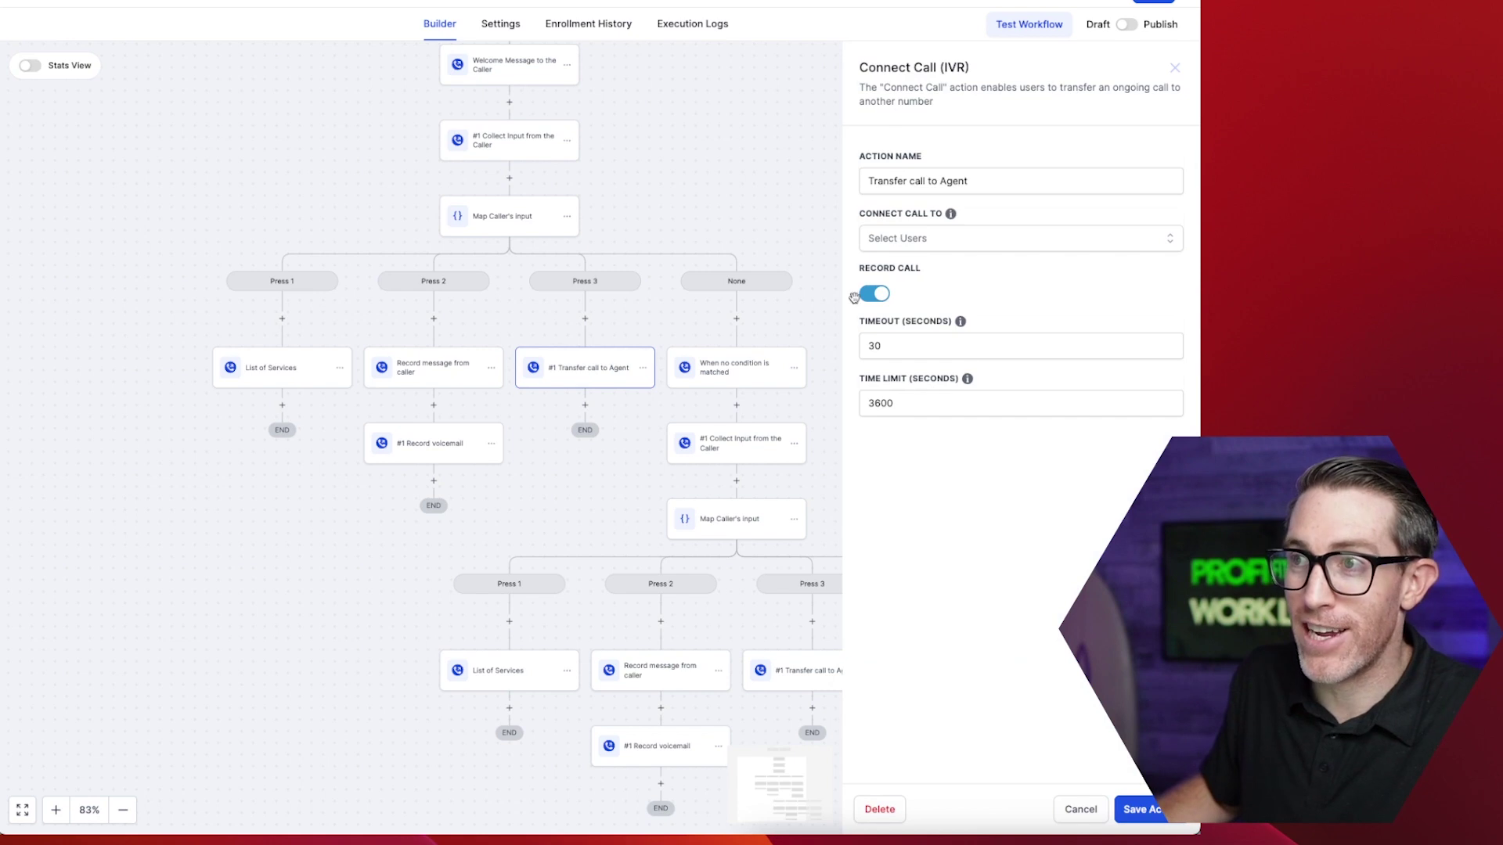
pyautogui.click(933, 243)
pyautogui.click(898, 327)
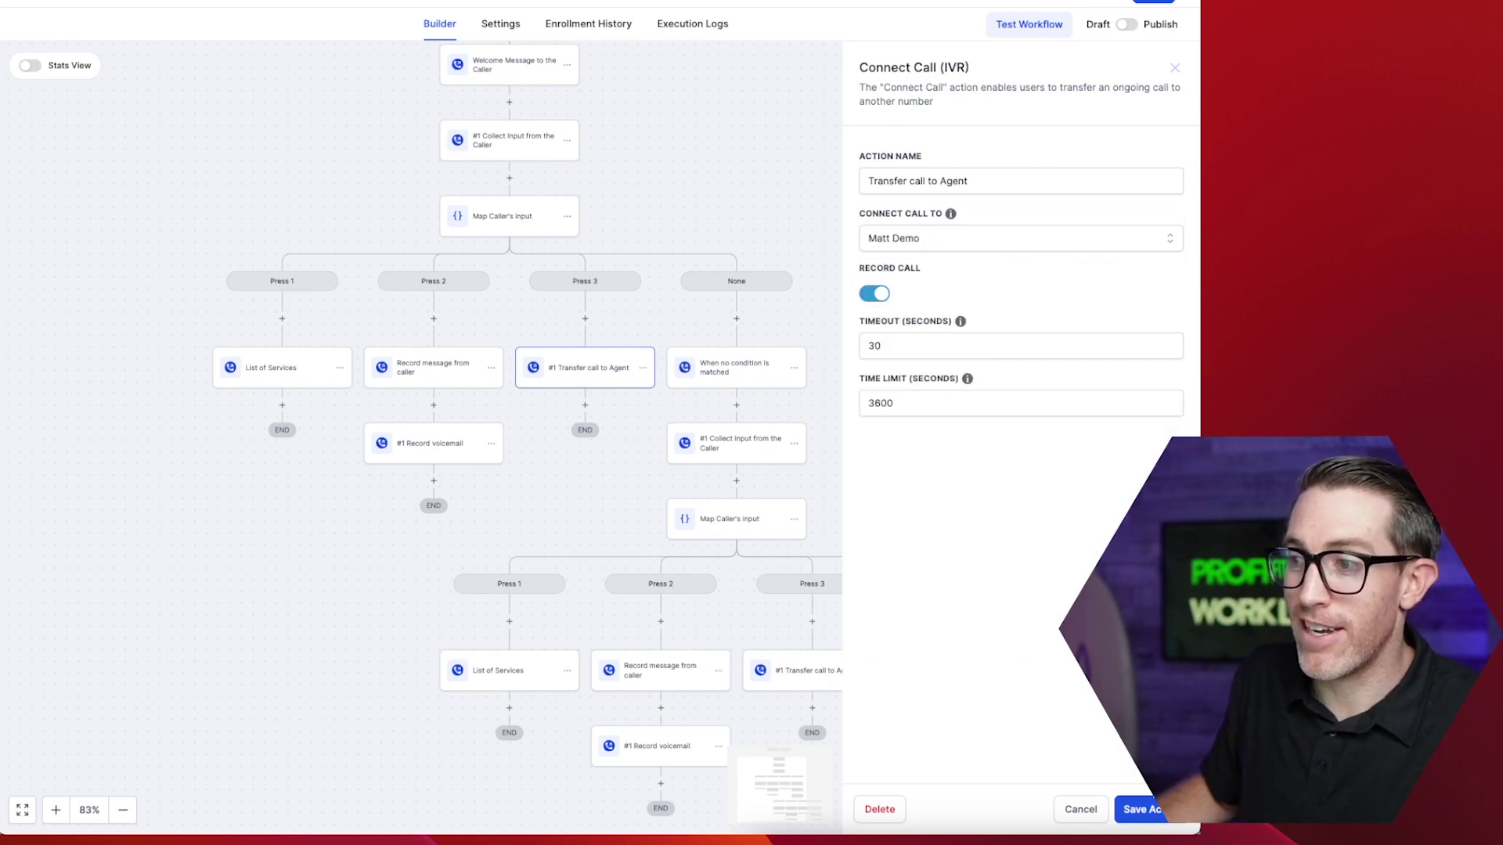
pyautogui.click(1139, 810)
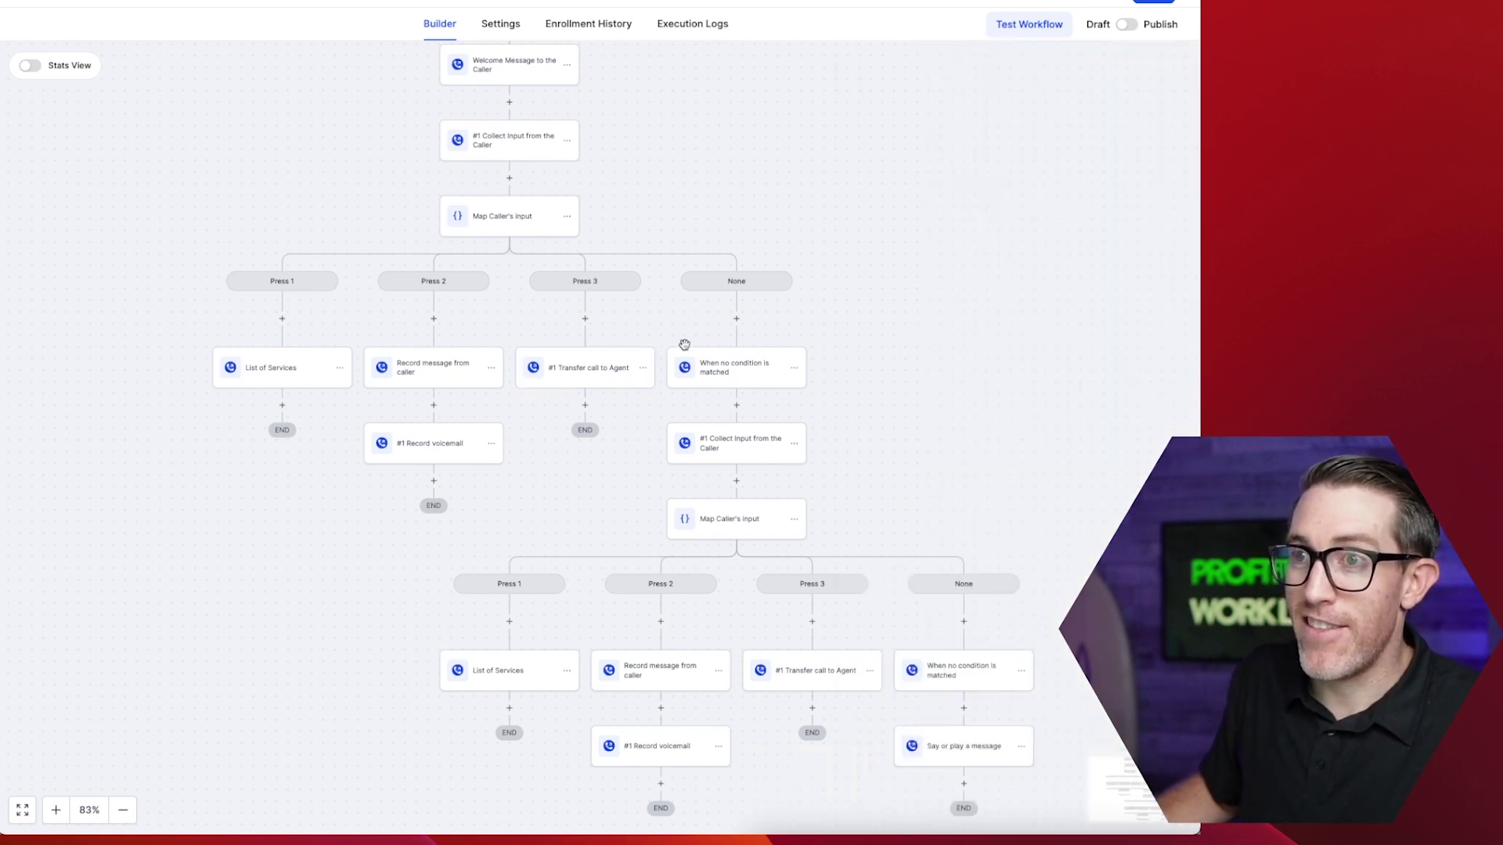
# - Check the settings of the second-level Transfer call to Agent action and the first-level no-match message
pyautogui.click(822, 675)
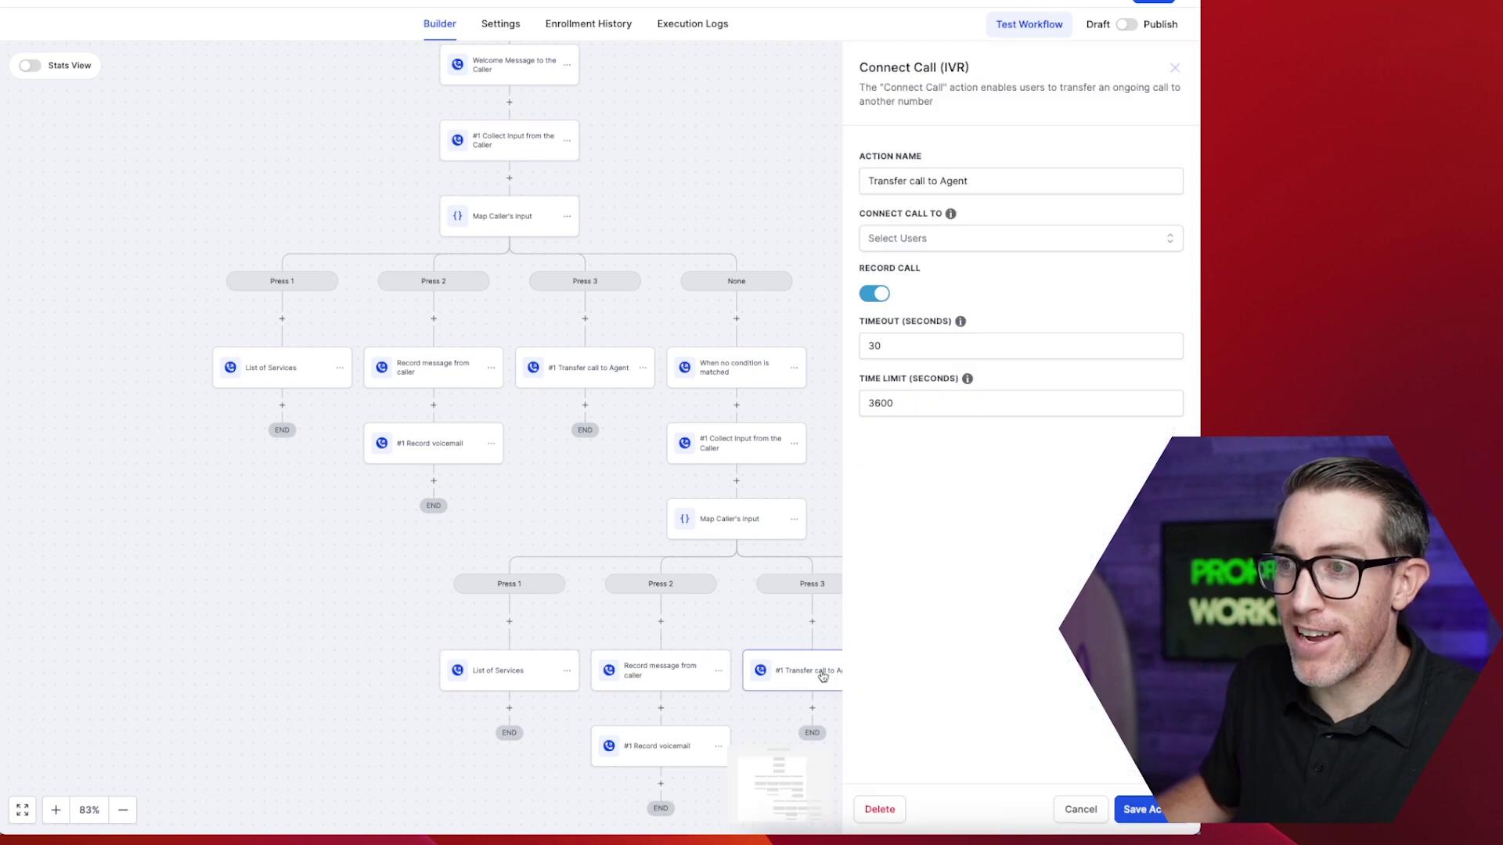
pyautogui.click(1078, 809)
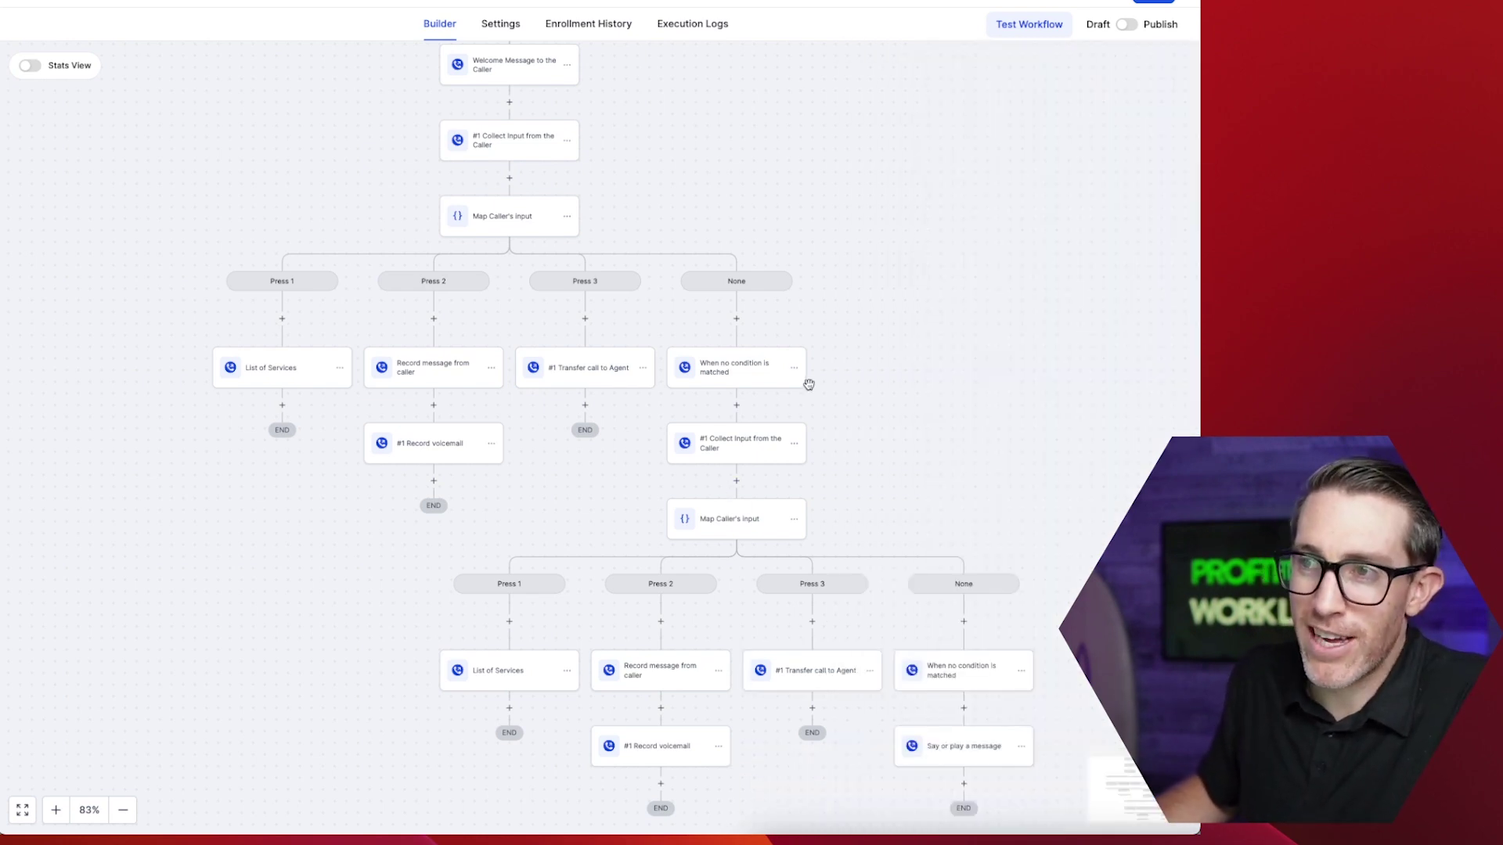
pyautogui.click(753, 369)
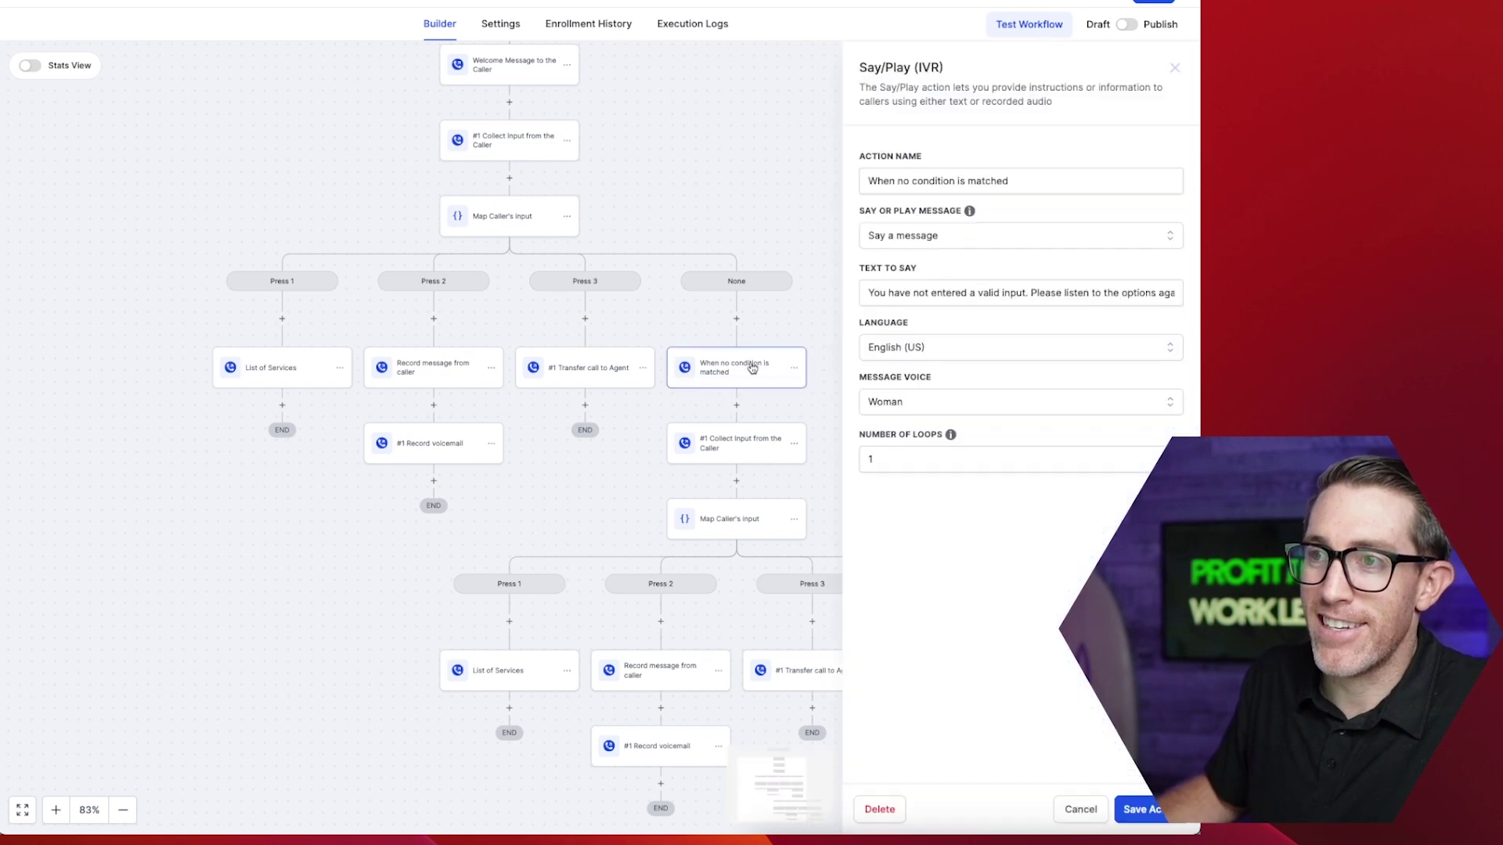
pyautogui.click(1084, 811)
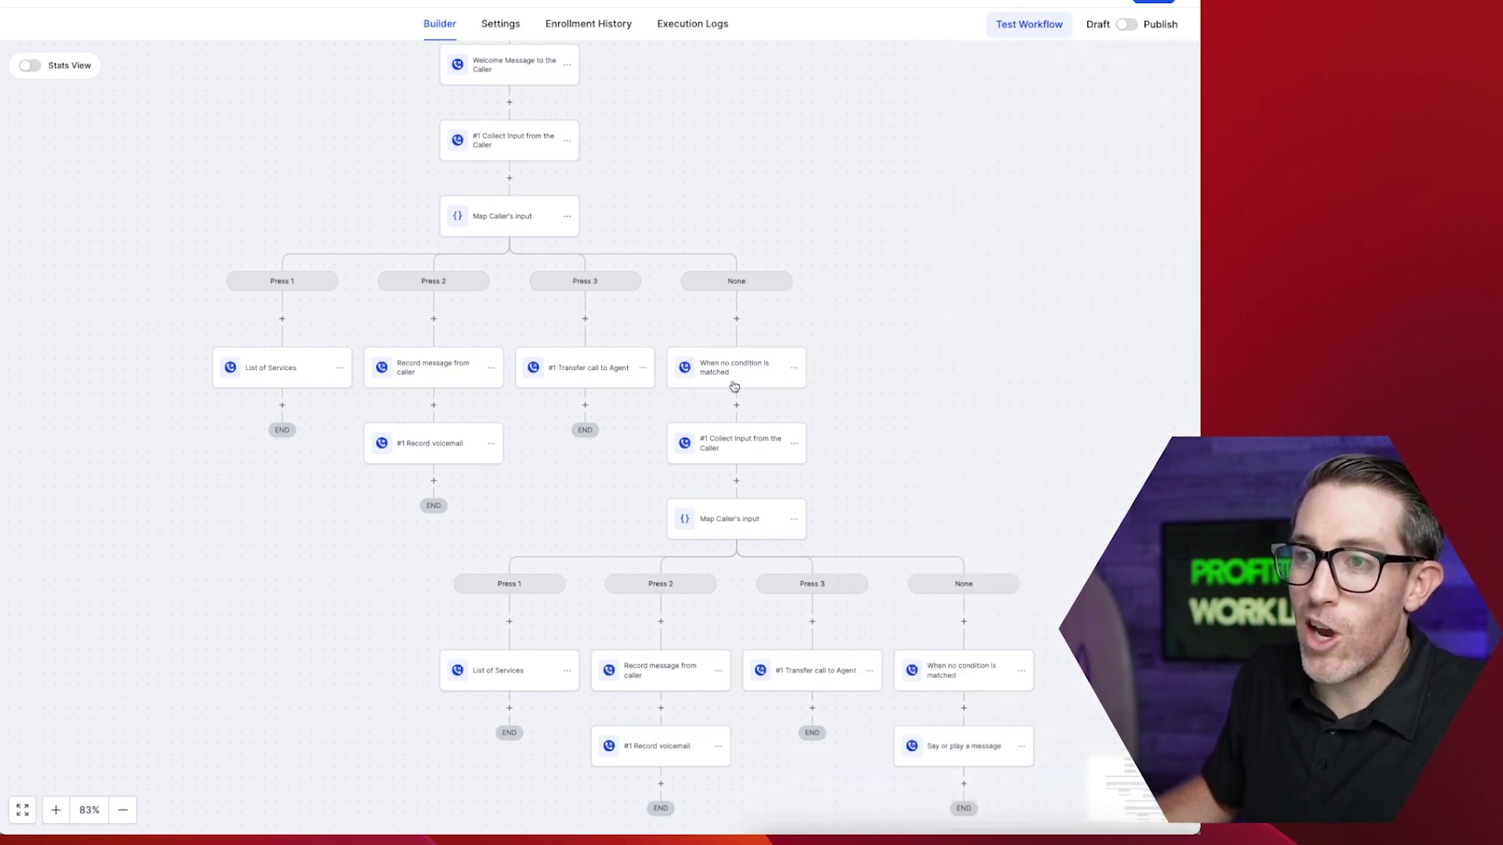
# - Delete the second Map Caller's input action under the None branch together with all its branches
pyautogui.click(797, 521)
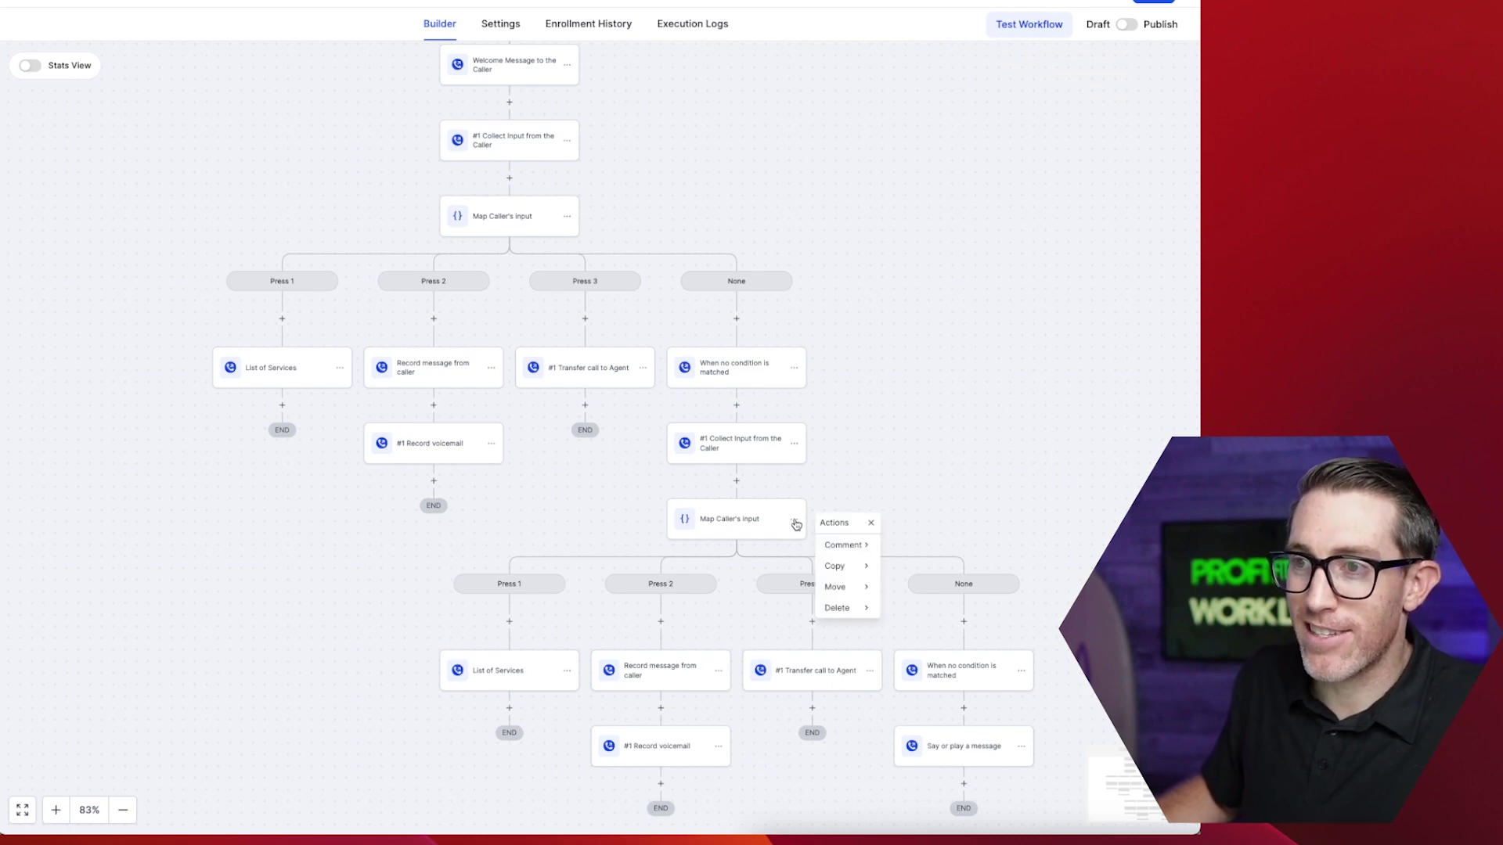
pyautogui.click(833, 609)
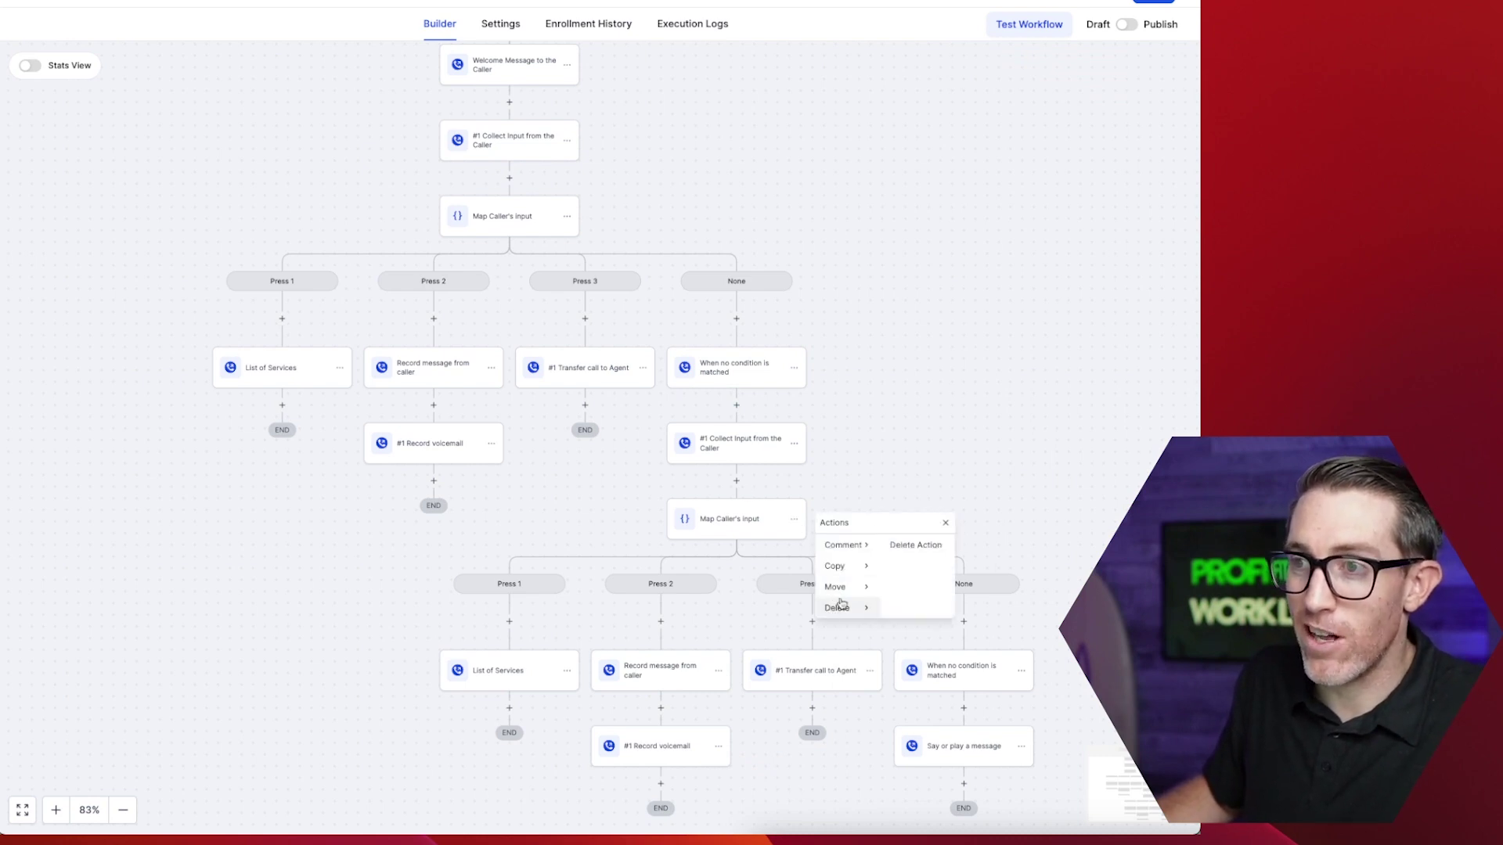
pyautogui.click(916, 546)
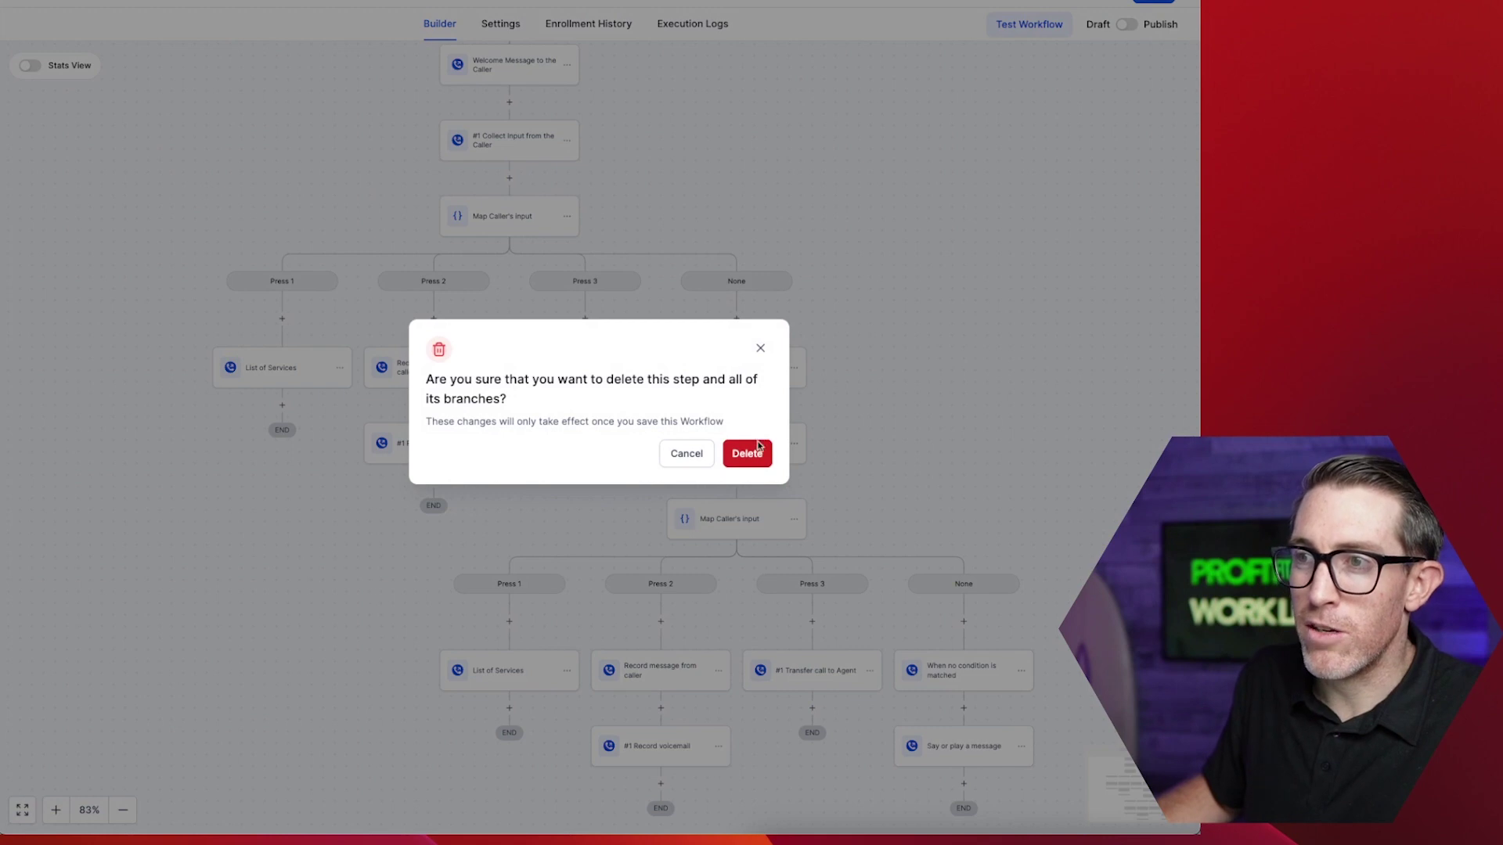
pyautogui.click(750, 455)
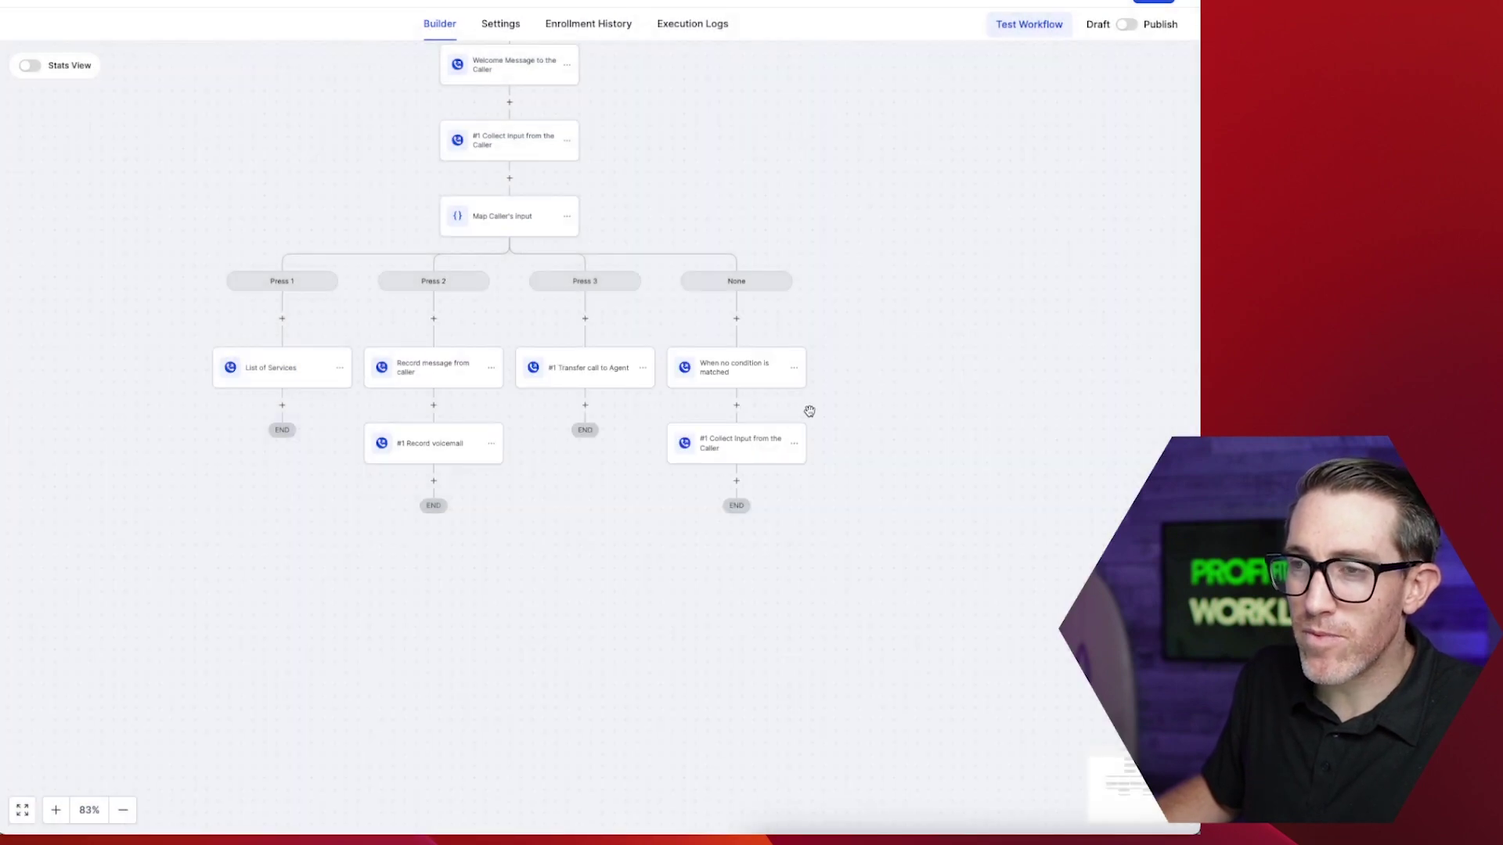
# - Check the message text of the no-match action under the None branch
pyautogui.click(725, 372)
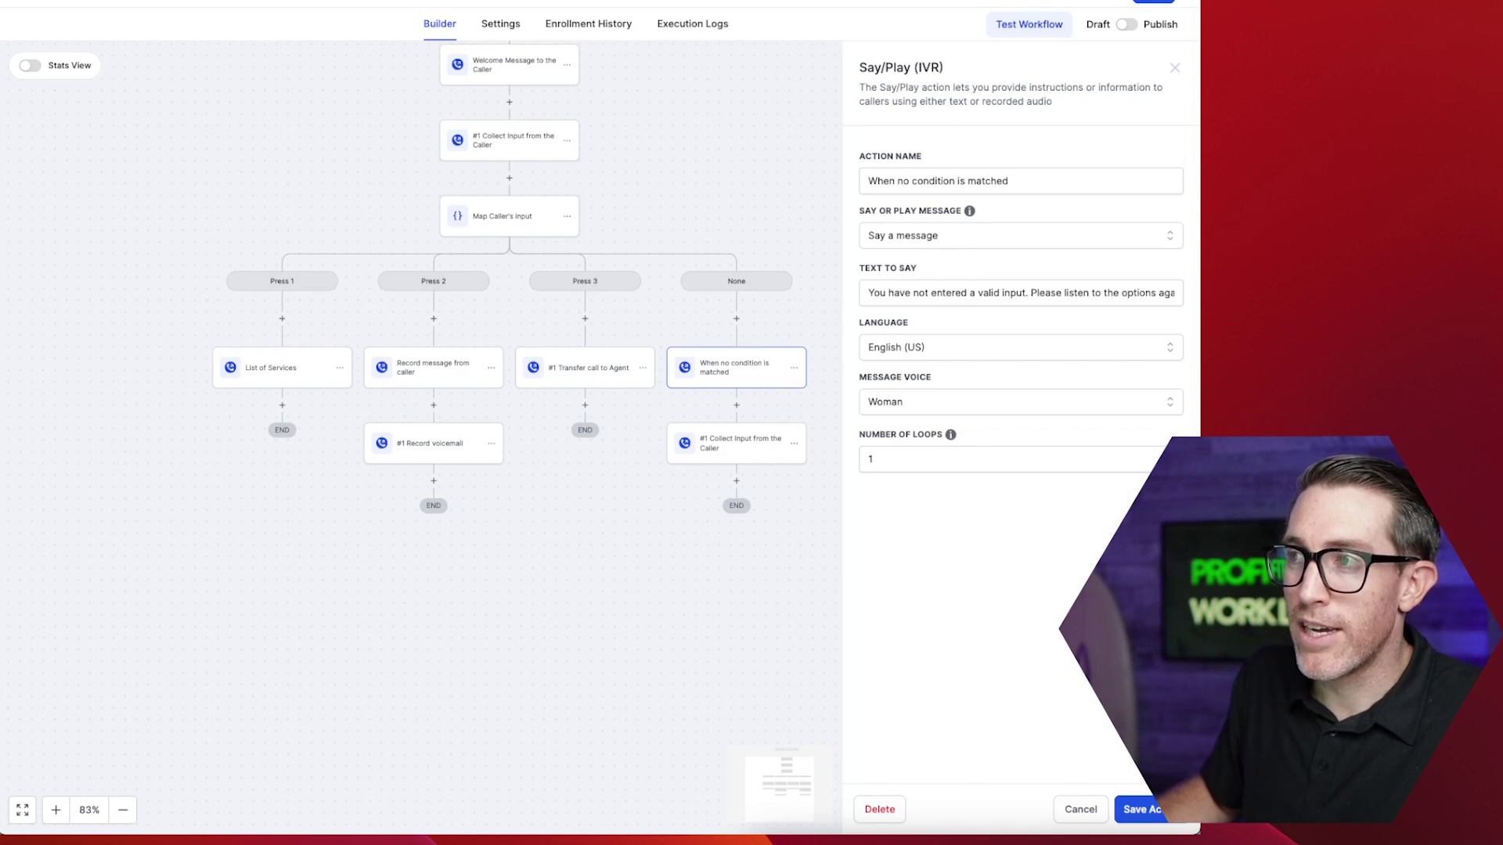
pyautogui.moveTo(1024, 293); pyautogui.dragTo(1181, 293)
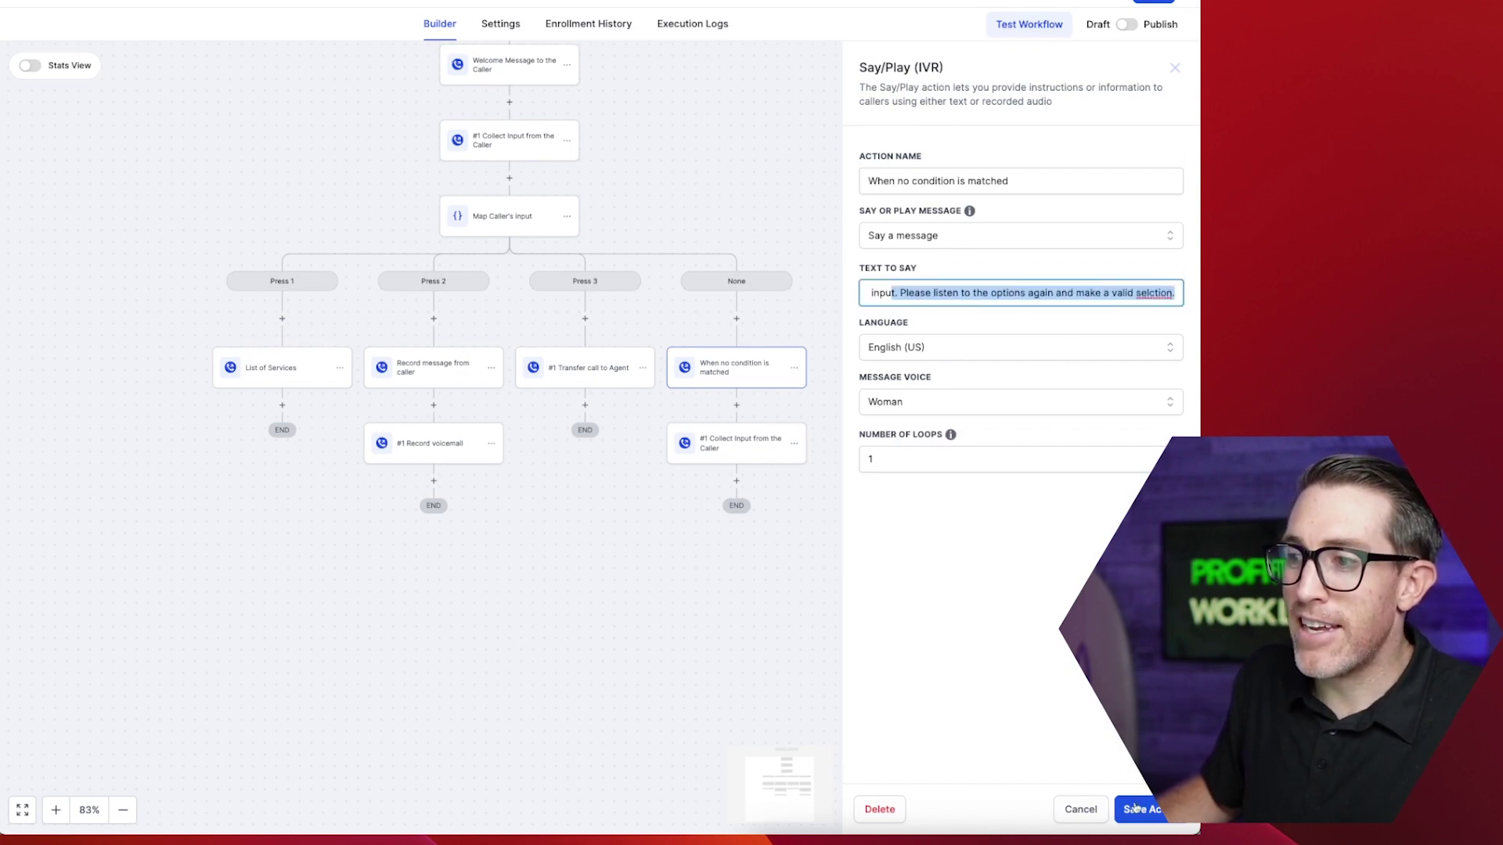
pyautogui.click(1080, 809)
# - Add an If / Else condition at the start of the None branch, above the no-match message, and name it "Is it First Time?"
pyautogui.click(736, 319)
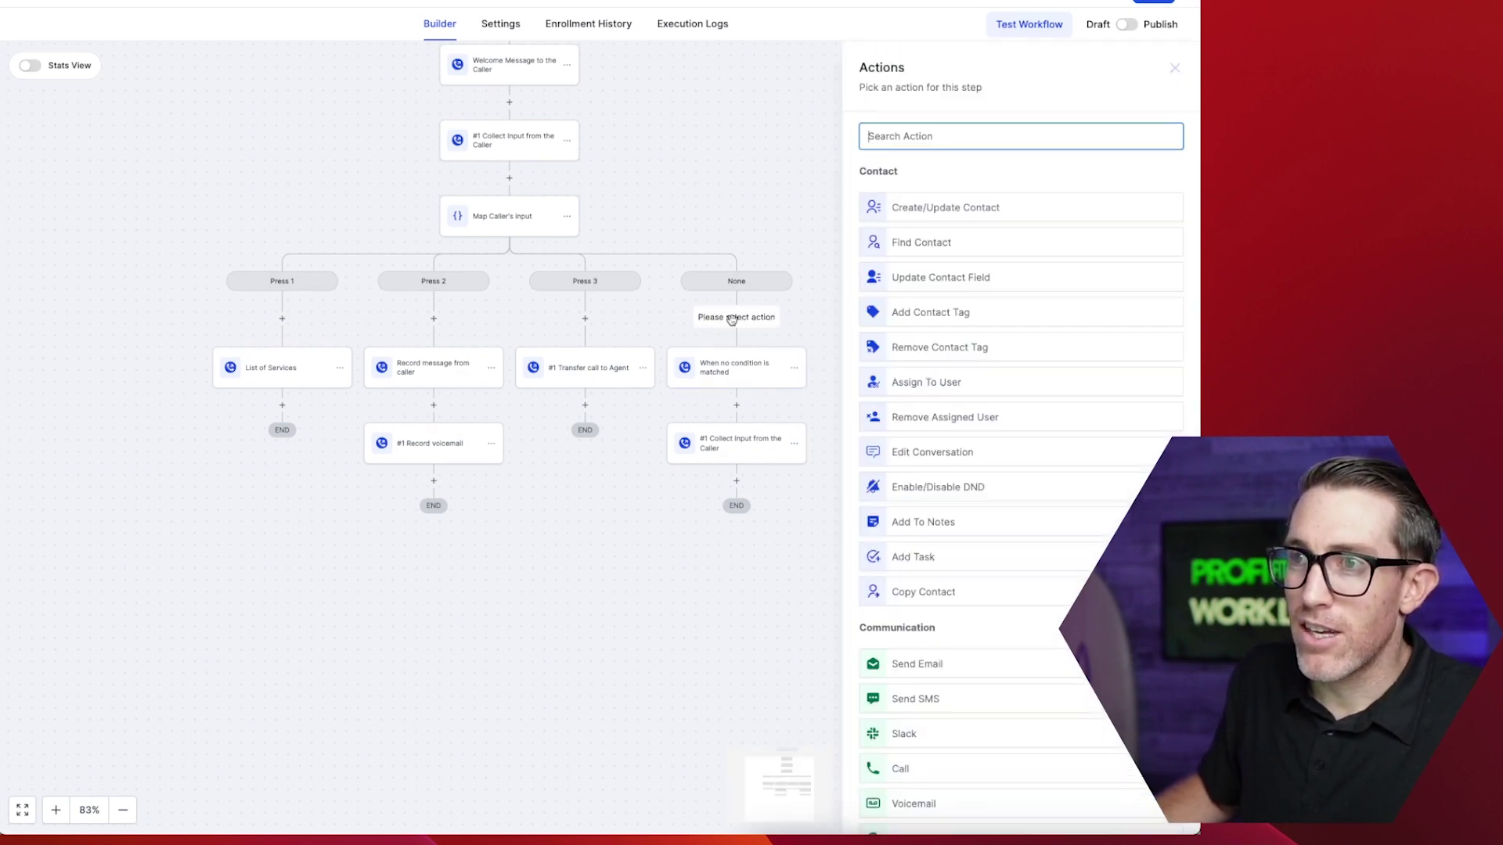
pyautogui.write('if')
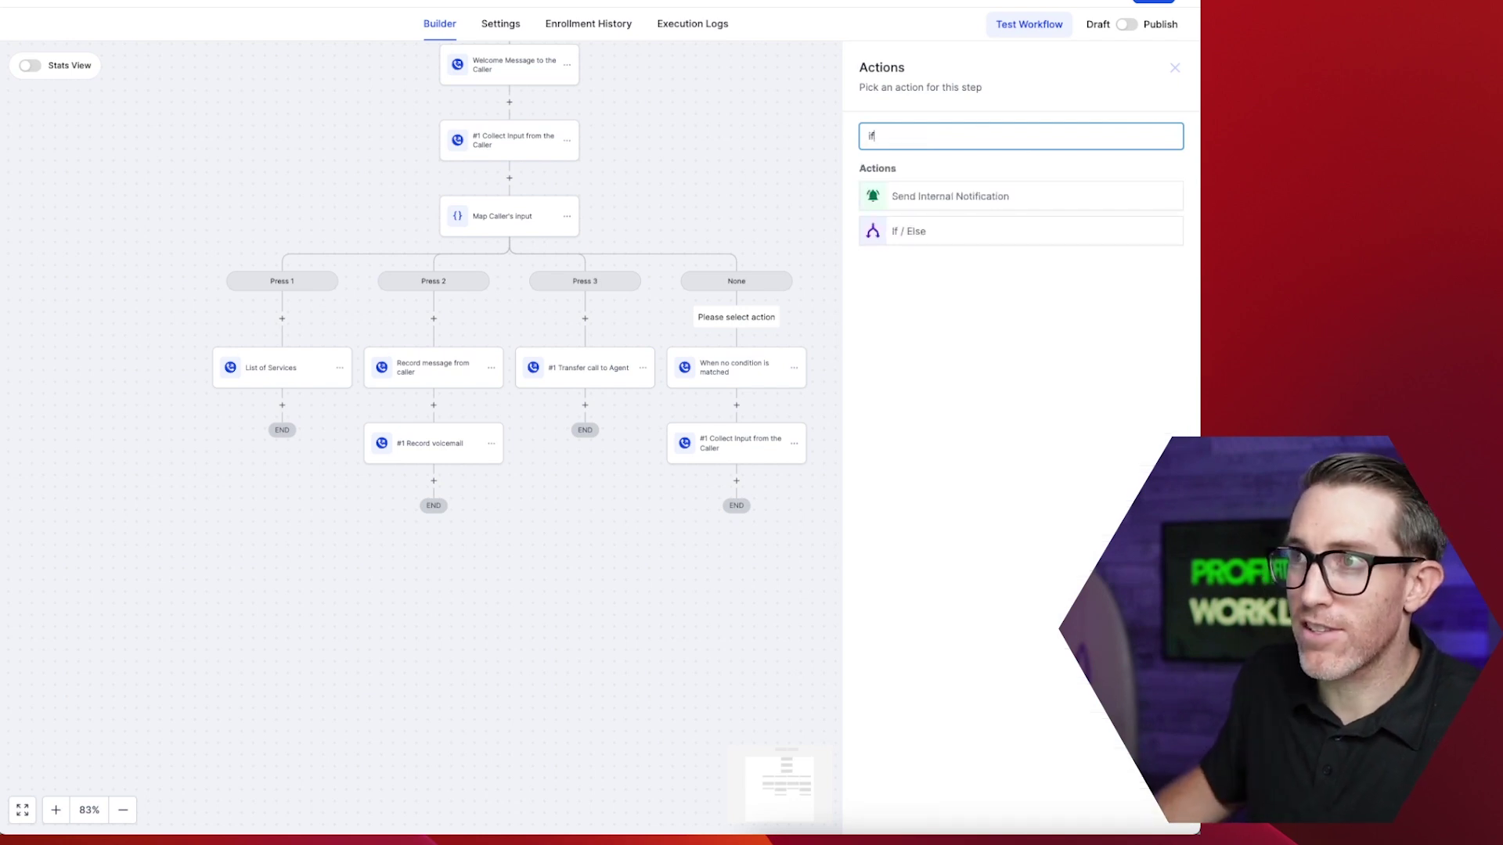
pyautogui.click(940, 235)
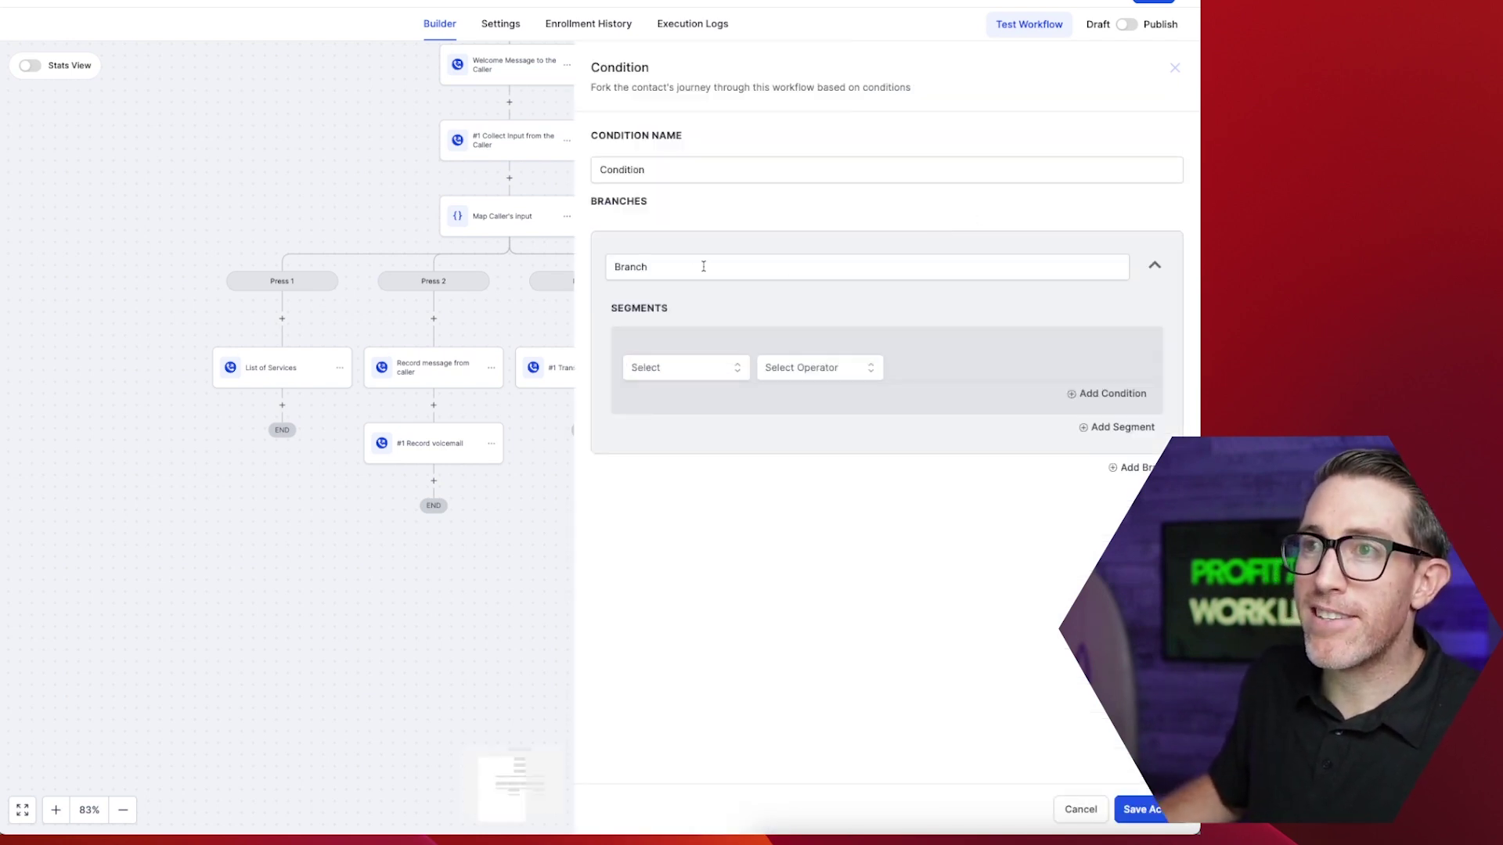
pyautogui.doubleClick(659, 166)
pyautogui.write('First')
pyautogui.press('BackSpace')
pyautogui.press('BackSpace')
pyautogui.press('BackSpace')
pyautogui.press('BackSpace')
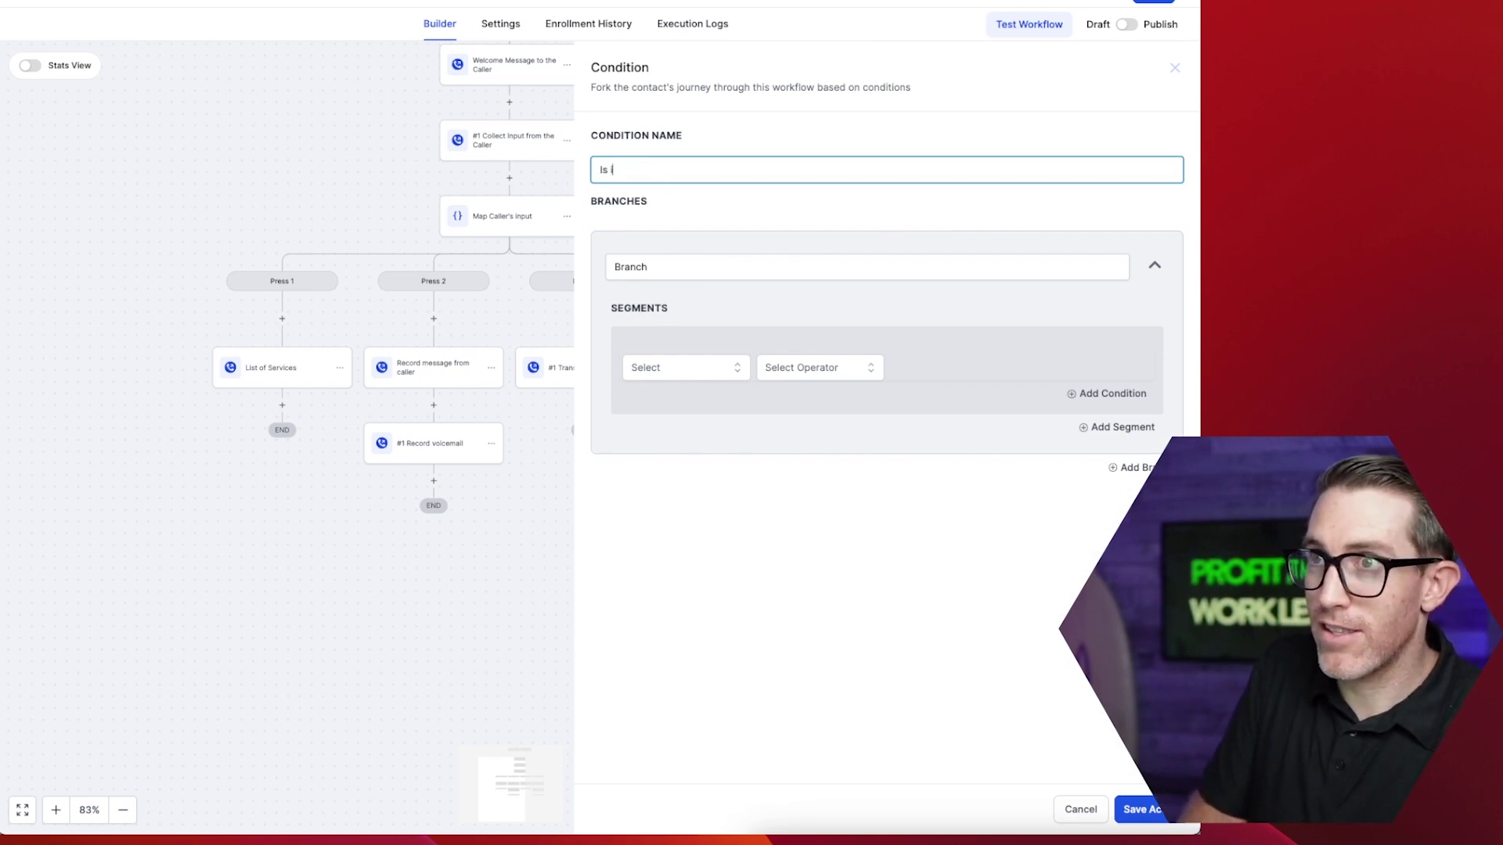
pyautogui.write('Is it First Time?')
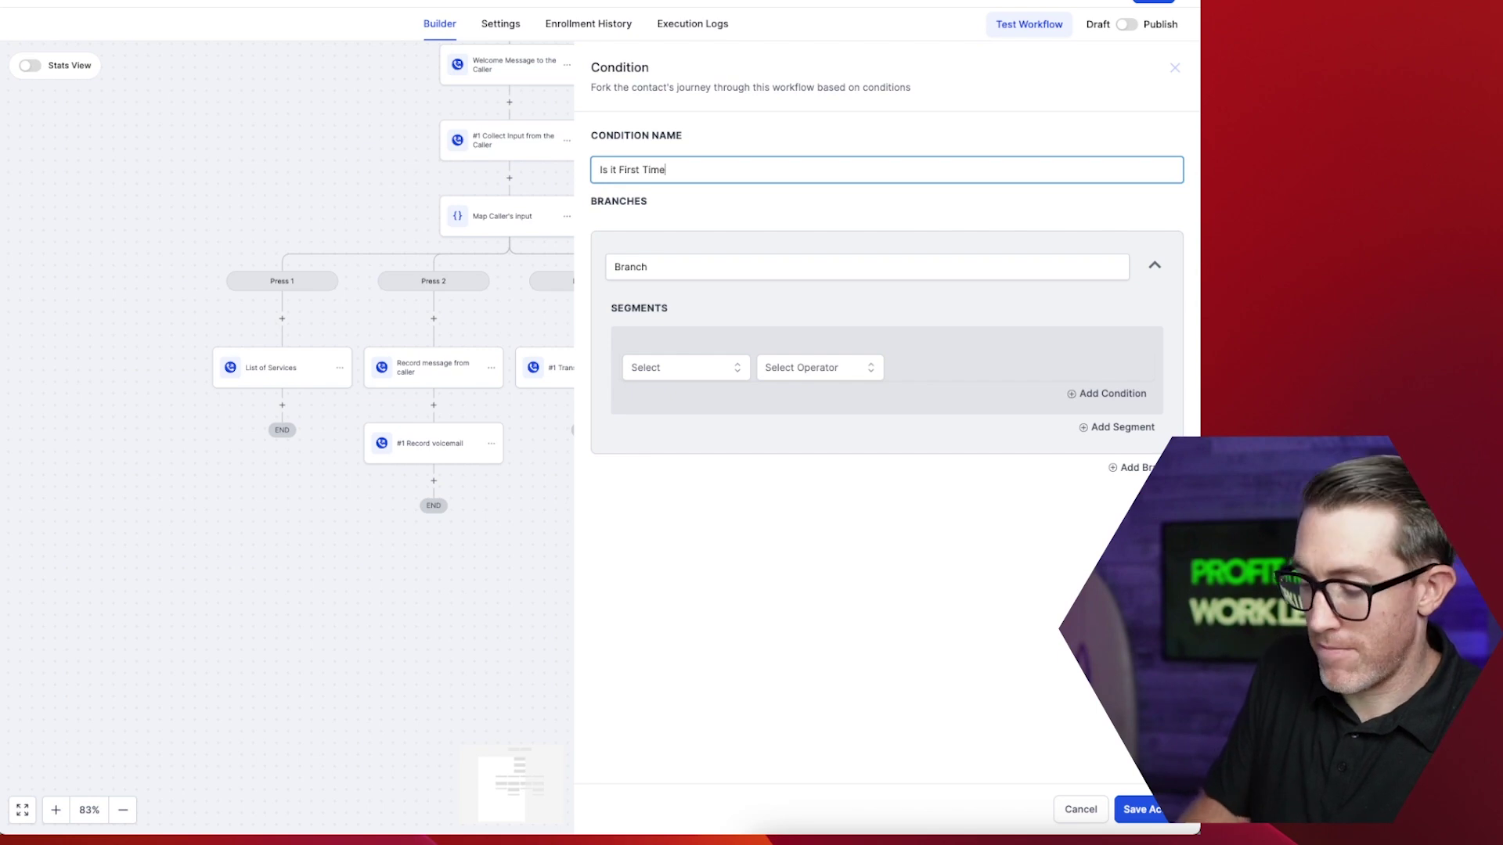
# - Name the condition's branch "Yes" and try to save the action
pyautogui.doubleClick(649, 267)
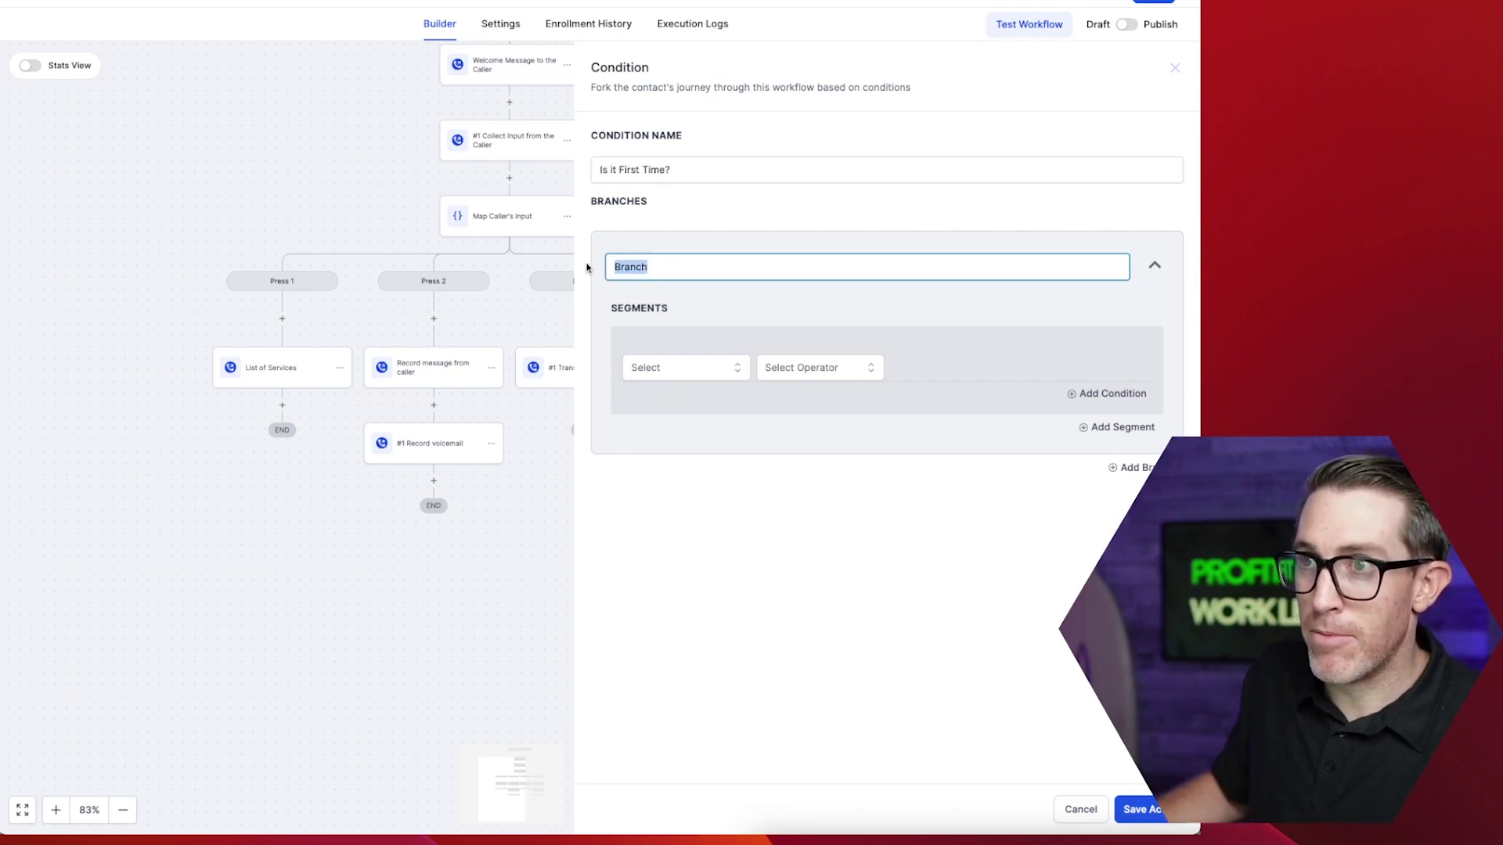
pyautogui.write('Yes')
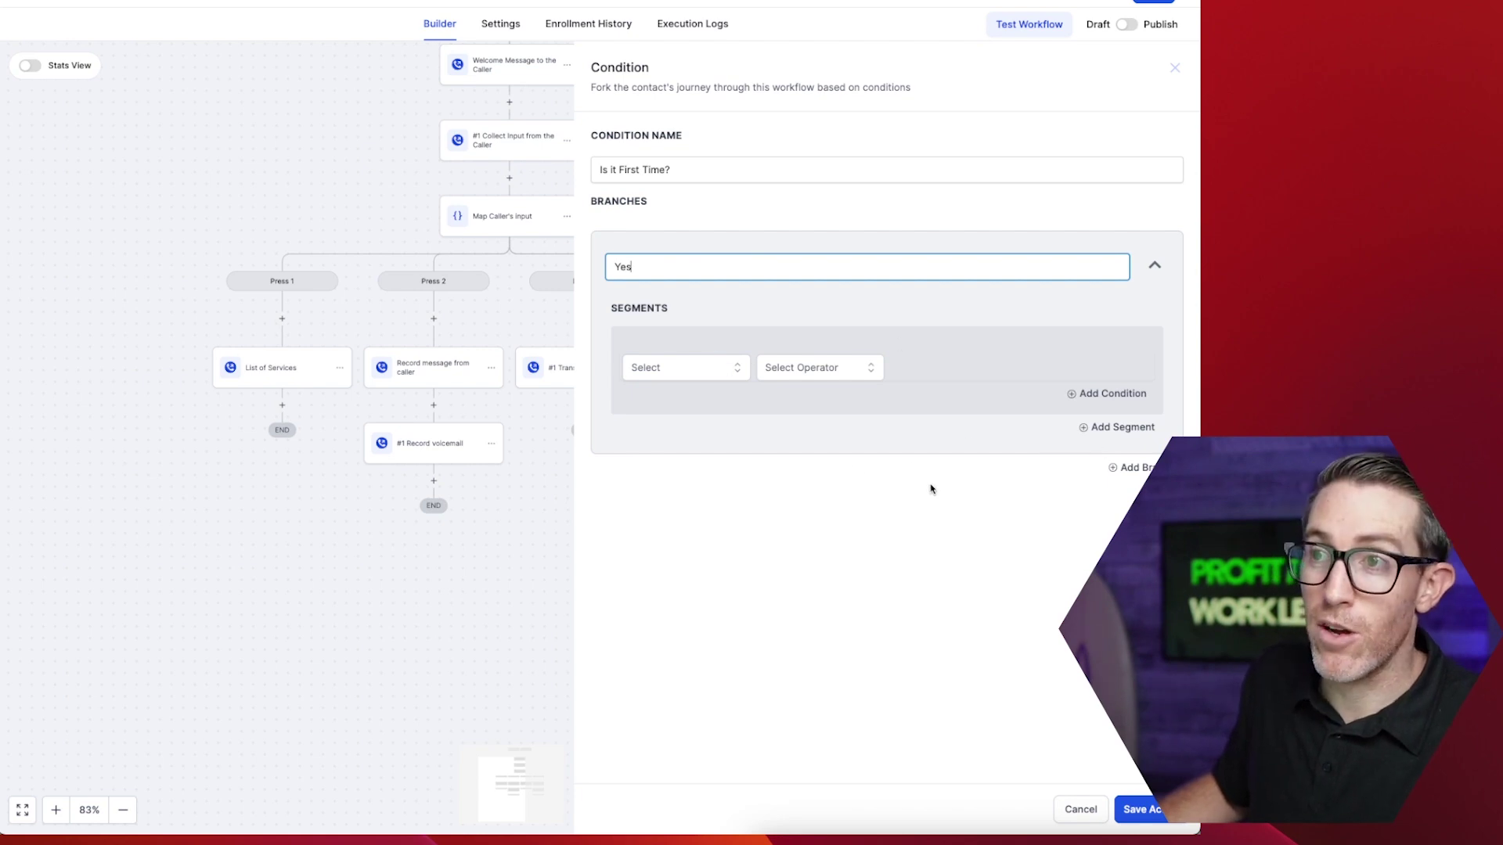
pyautogui.click(1139, 806)
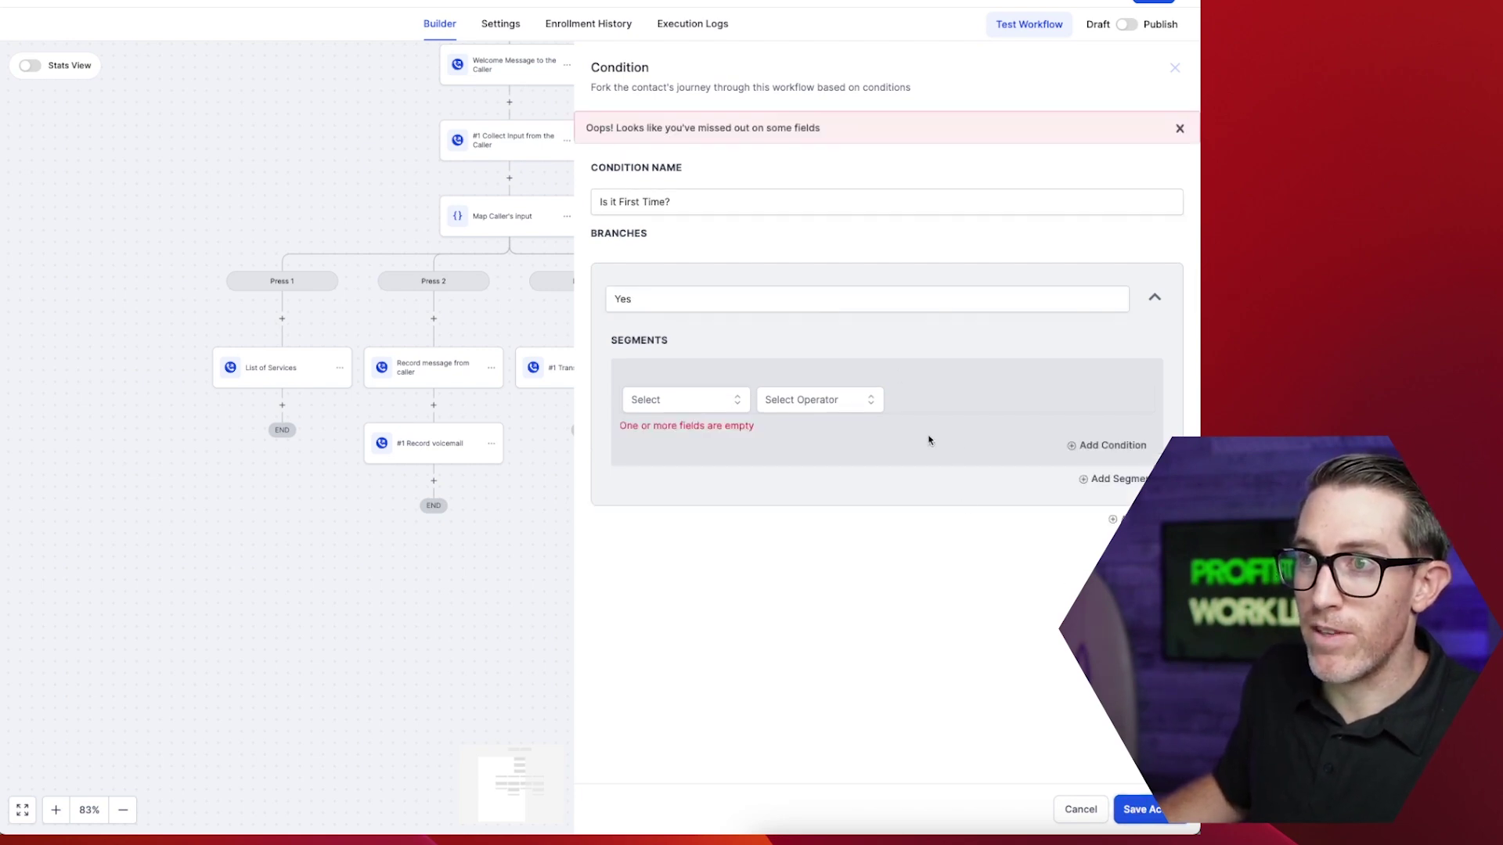
# - Set the Yes branch's segment to the contact detail Tags with the operator "Is empty", and save the condition
pyautogui.click(717, 403)
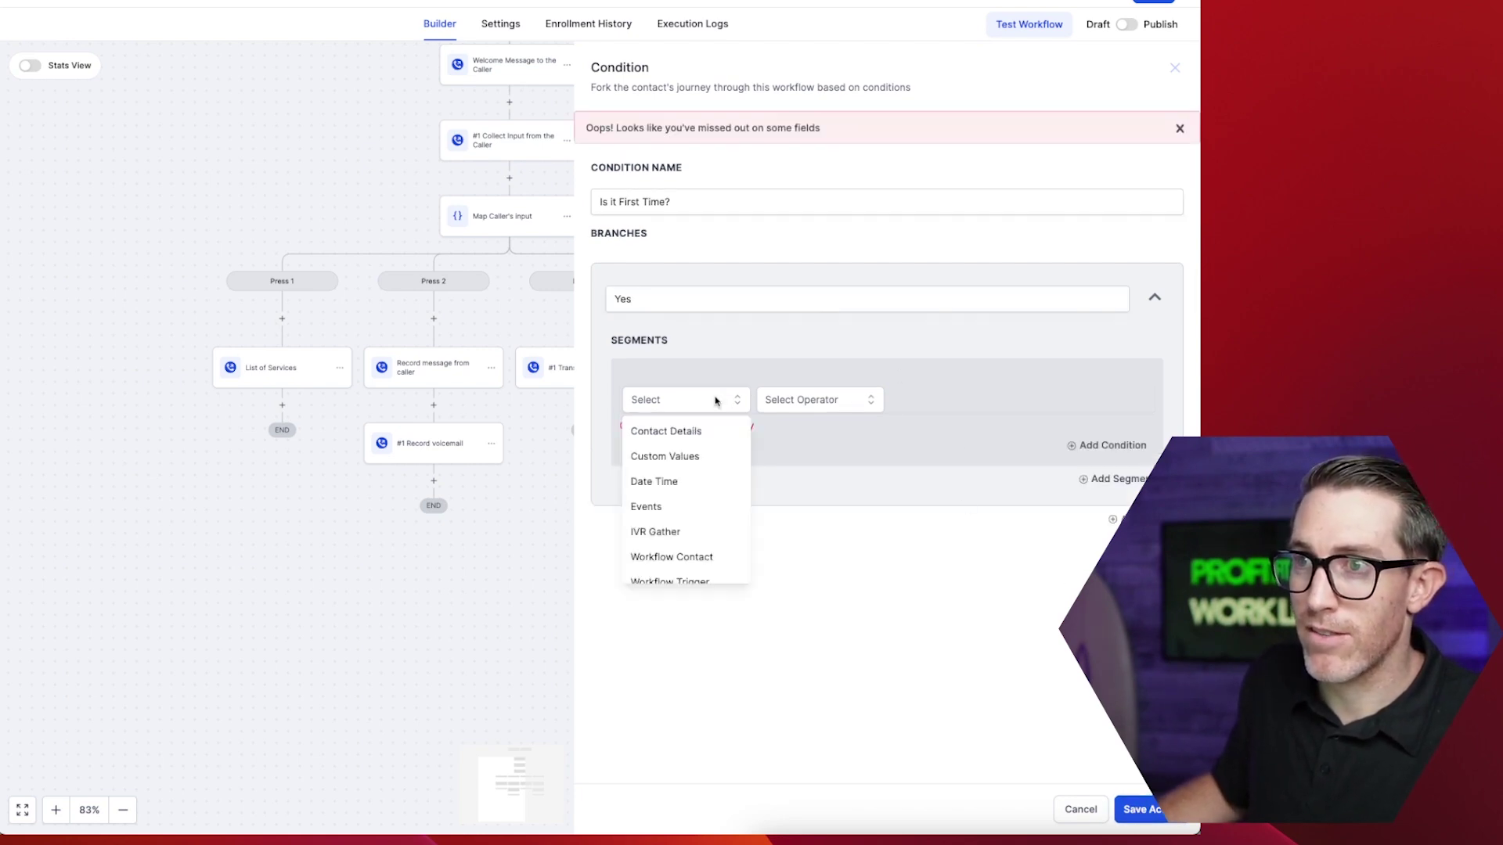
pyautogui.click(682, 442)
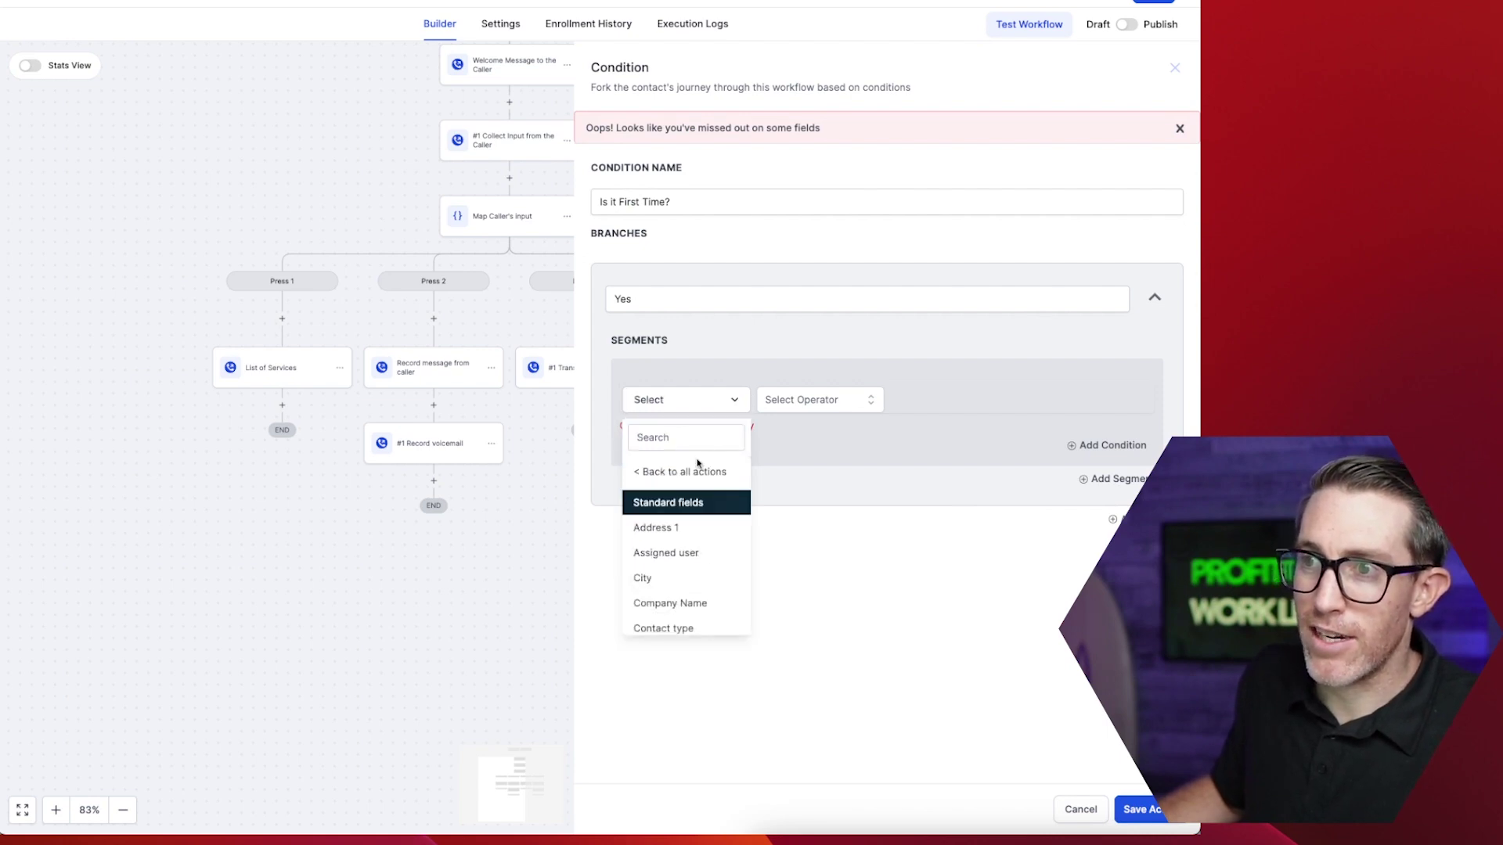
pyautogui.click(681, 437)
pyautogui.write('tag')
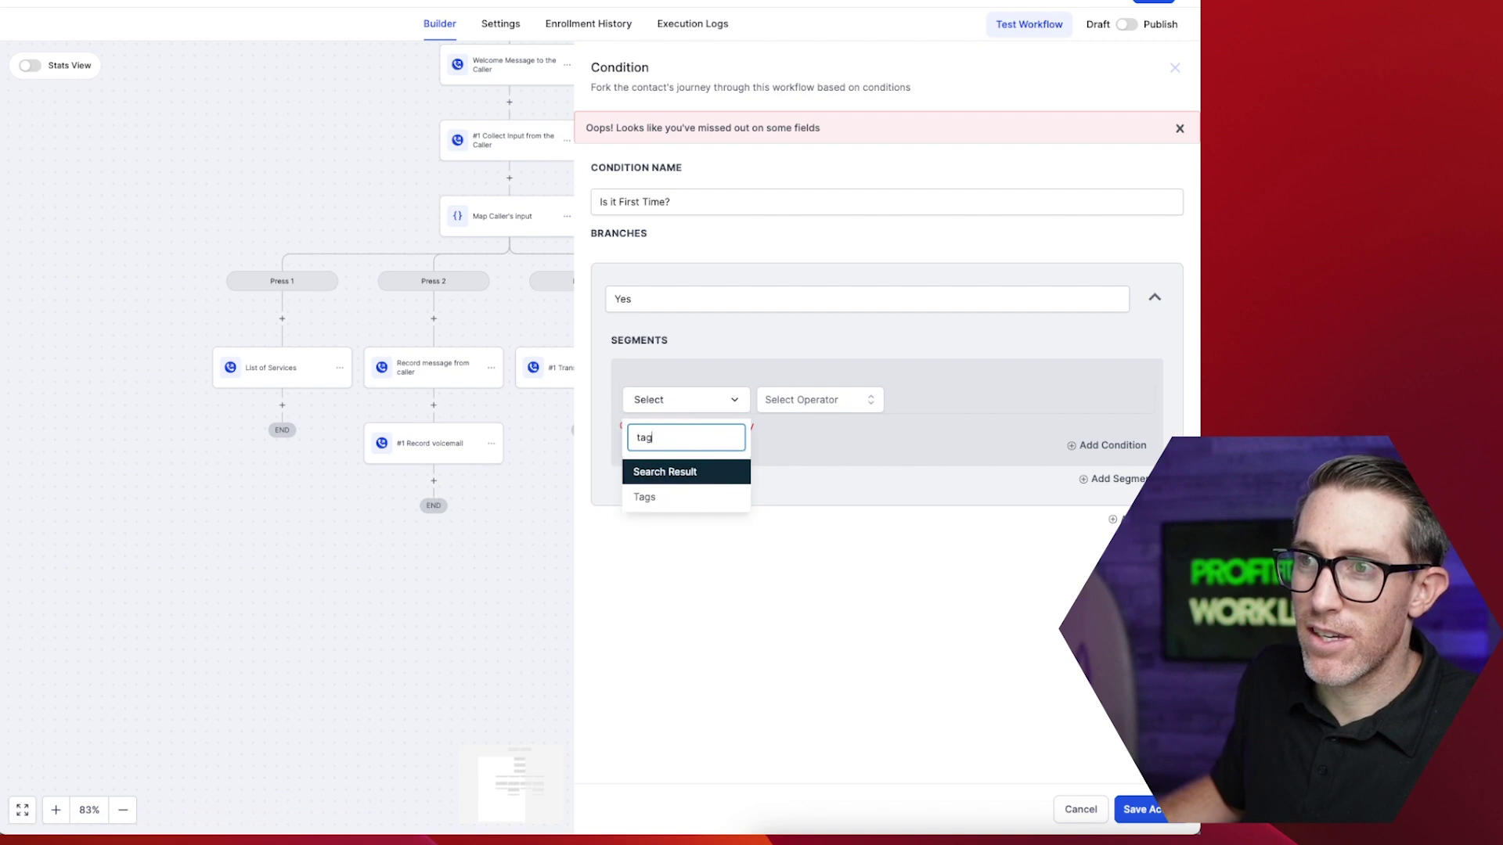
pyautogui.click(669, 497)
pyautogui.click(799, 401)
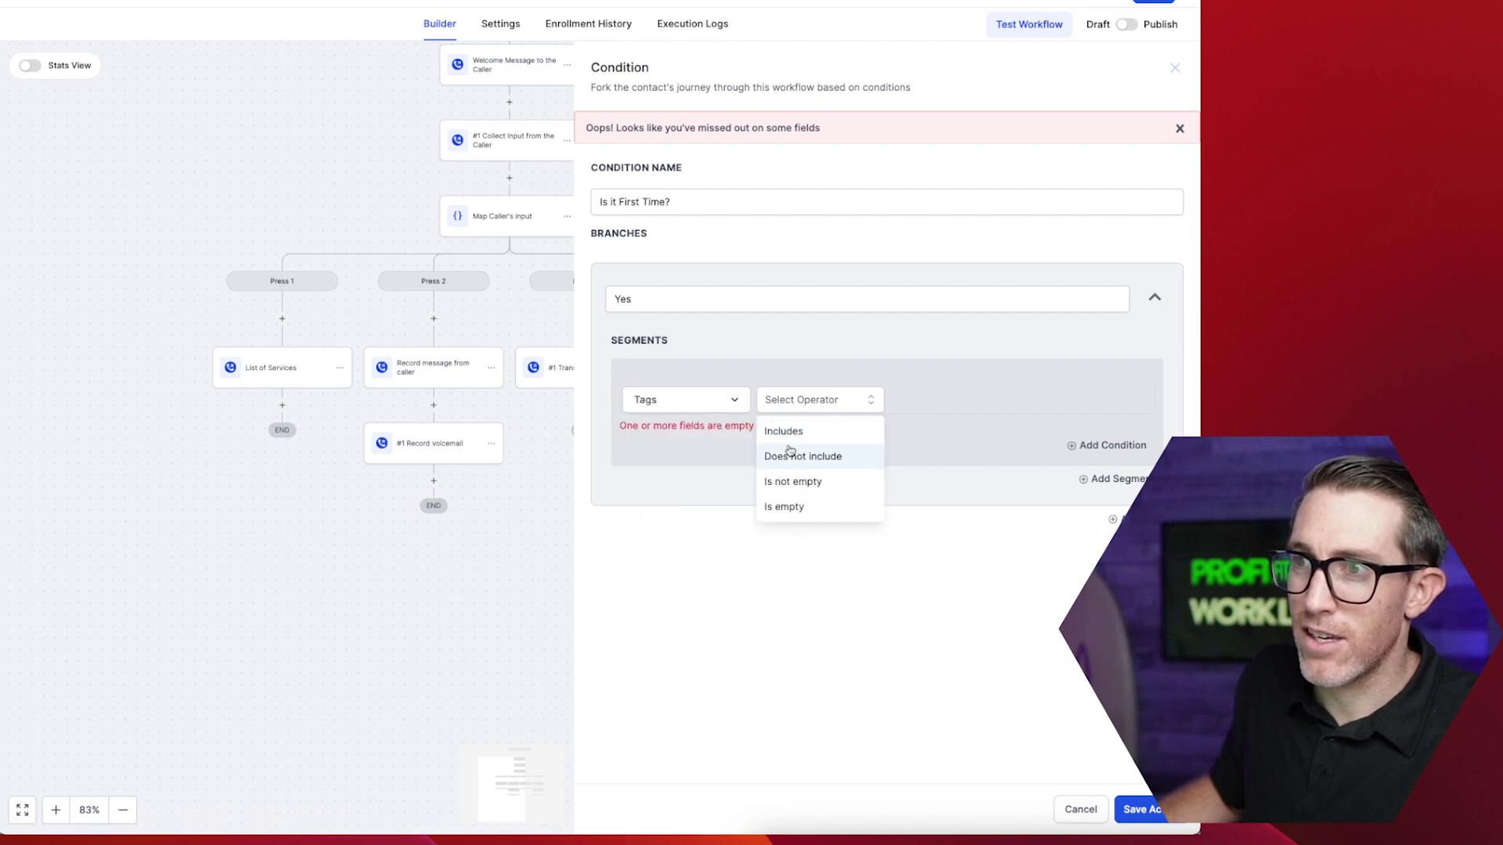
pyautogui.click(783, 508)
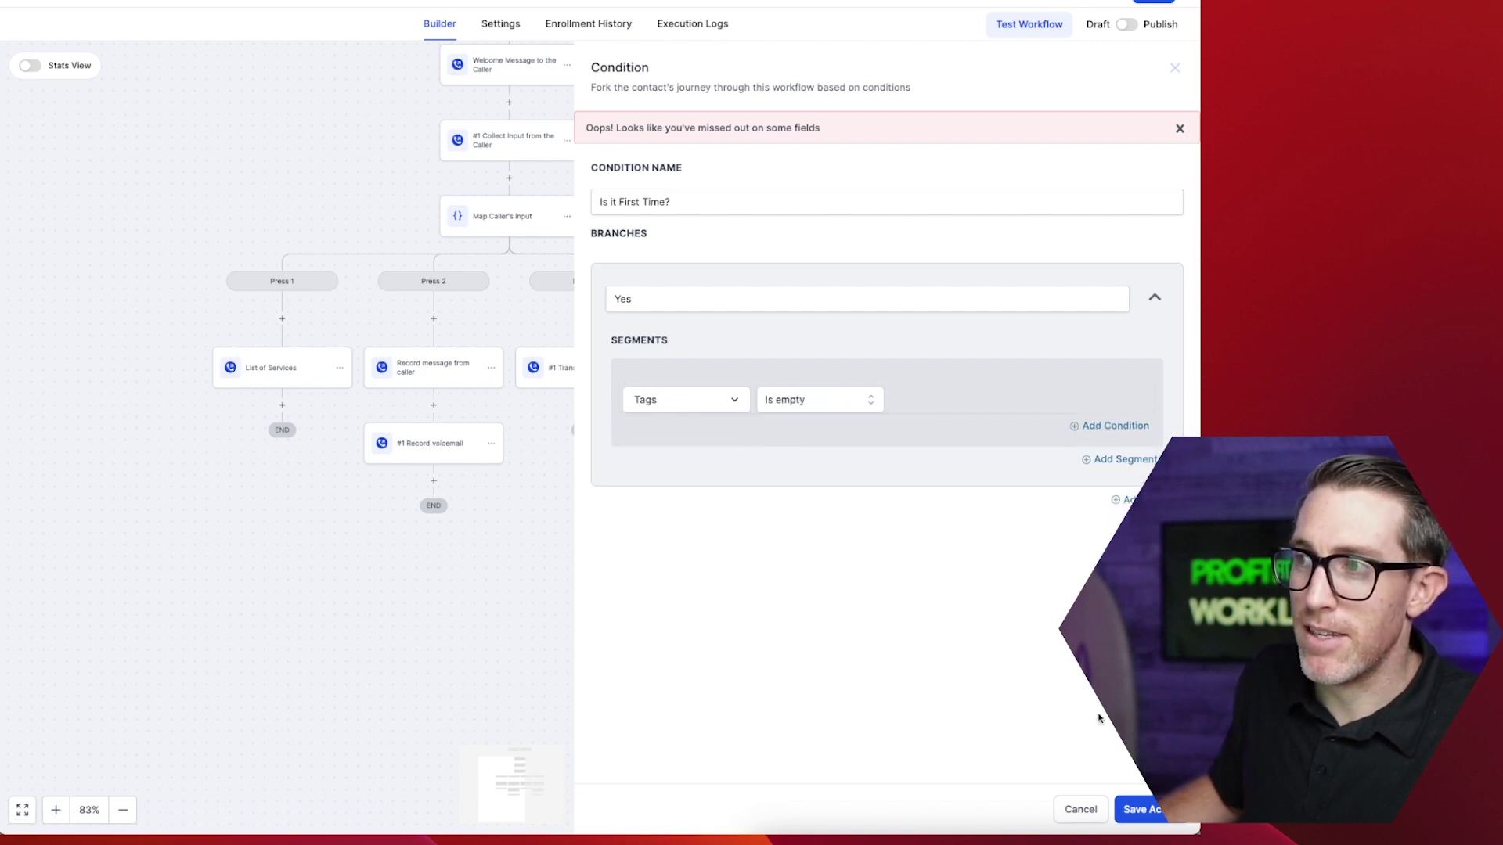
pyautogui.click(1141, 809)
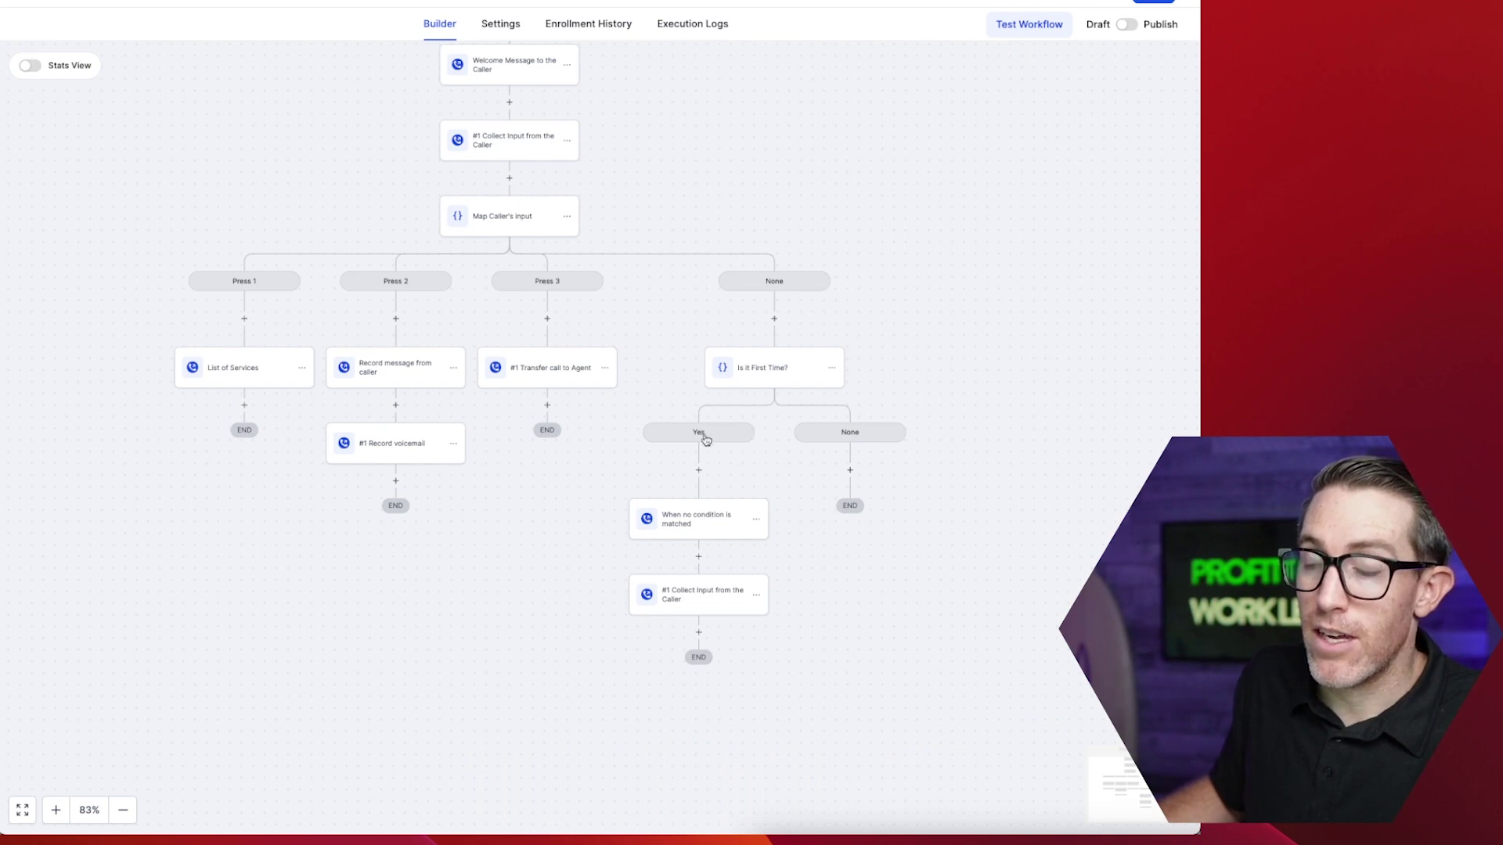
# - Check the "Is it First Time?" condition's settings and the text of the no-match message on the Yes branch
pyautogui.click(750, 374)
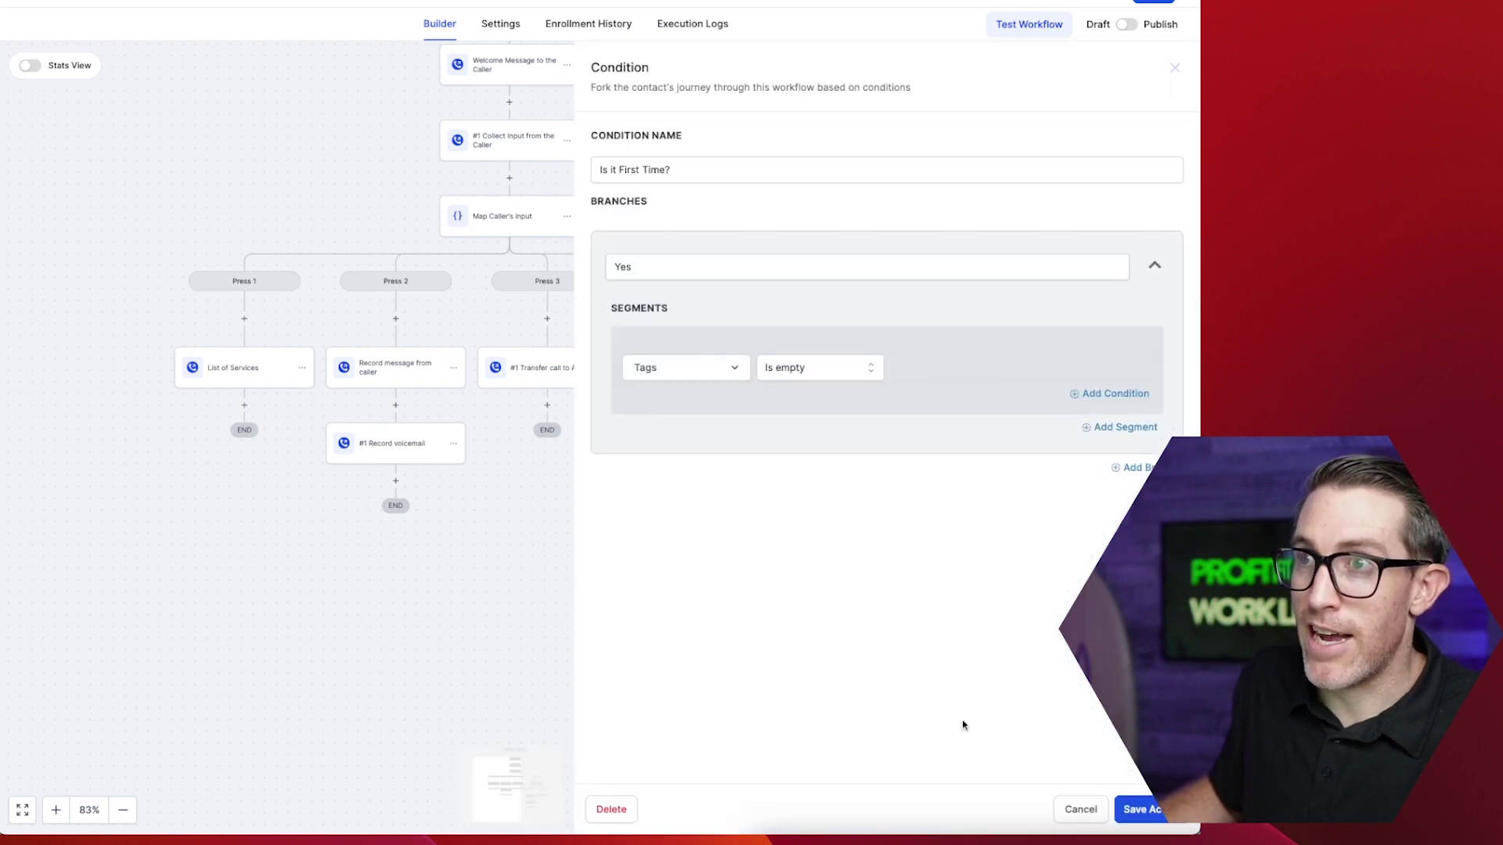
pyautogui.click(1097, 812)
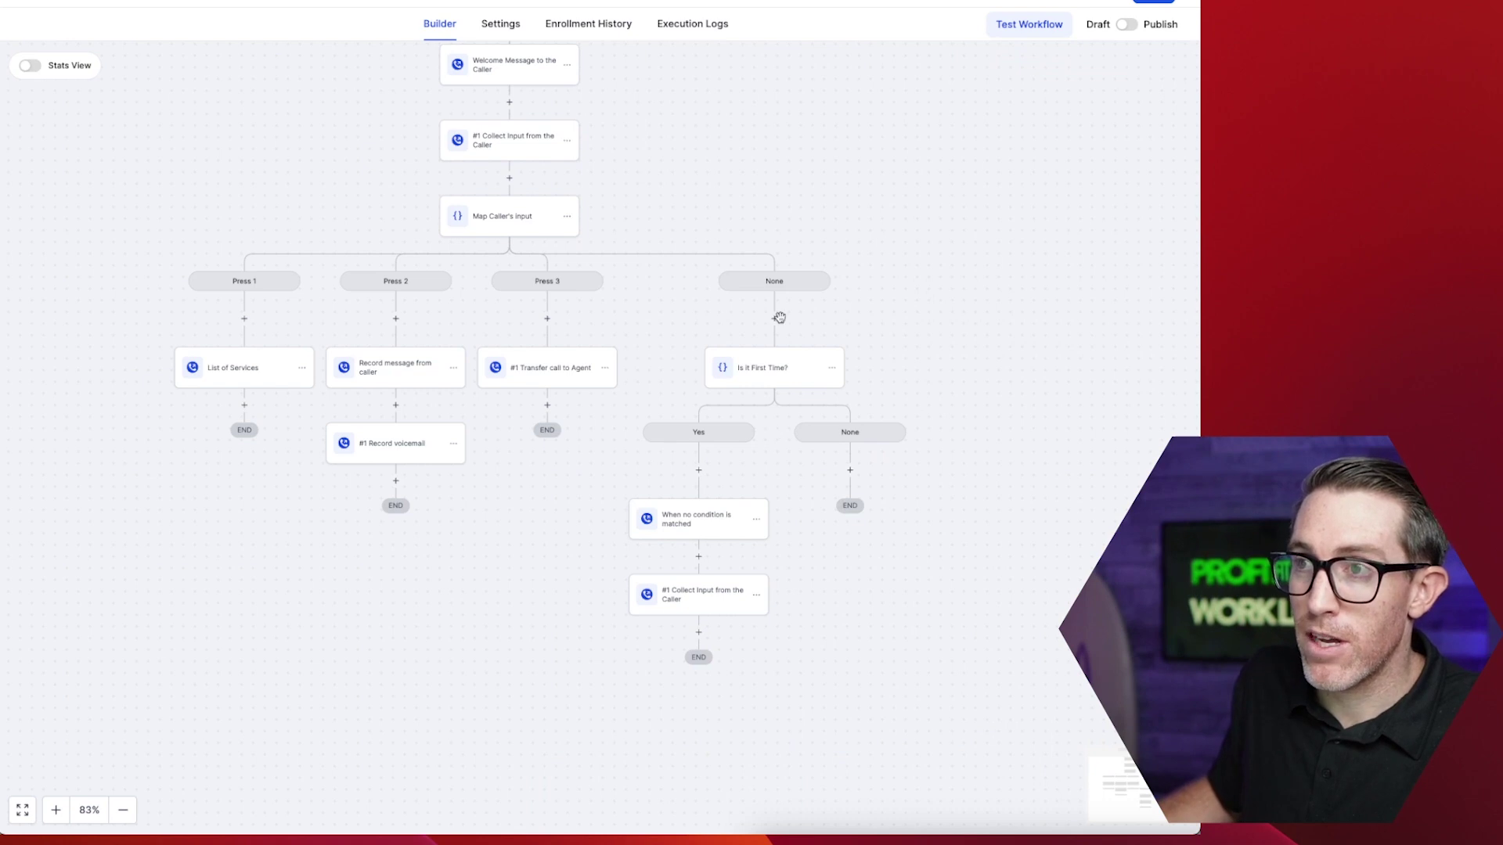
pyautogui.click(690, 522)
pyautogui.moveTo(935, 292); pyautogui.dragTo(1178, 292)
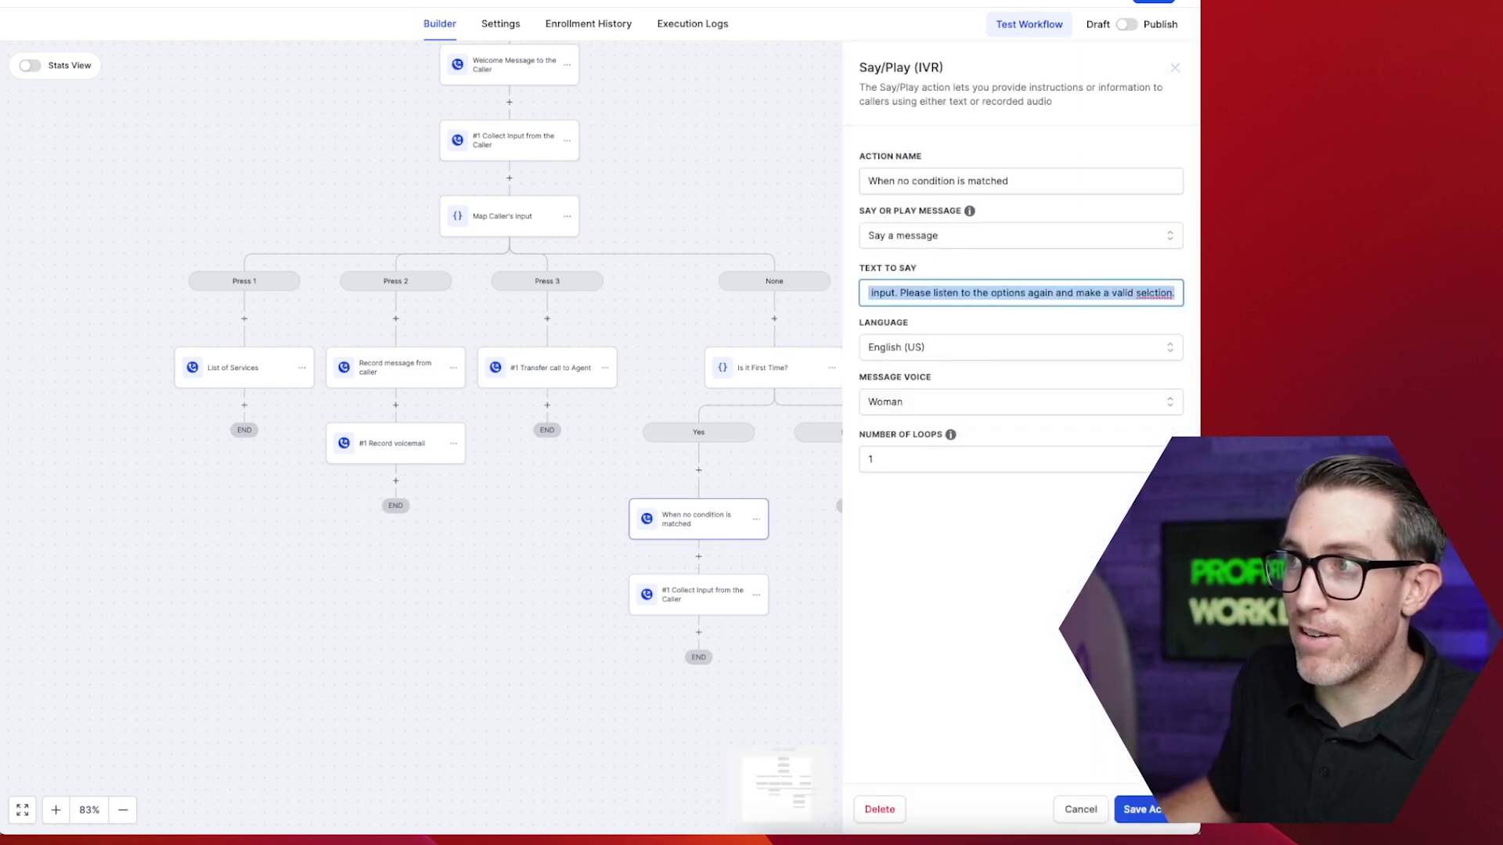
pyautogui.click(996, 293)
pyautogui.moveTo(996, 293); pyautogui.dragTo(1186, 292)
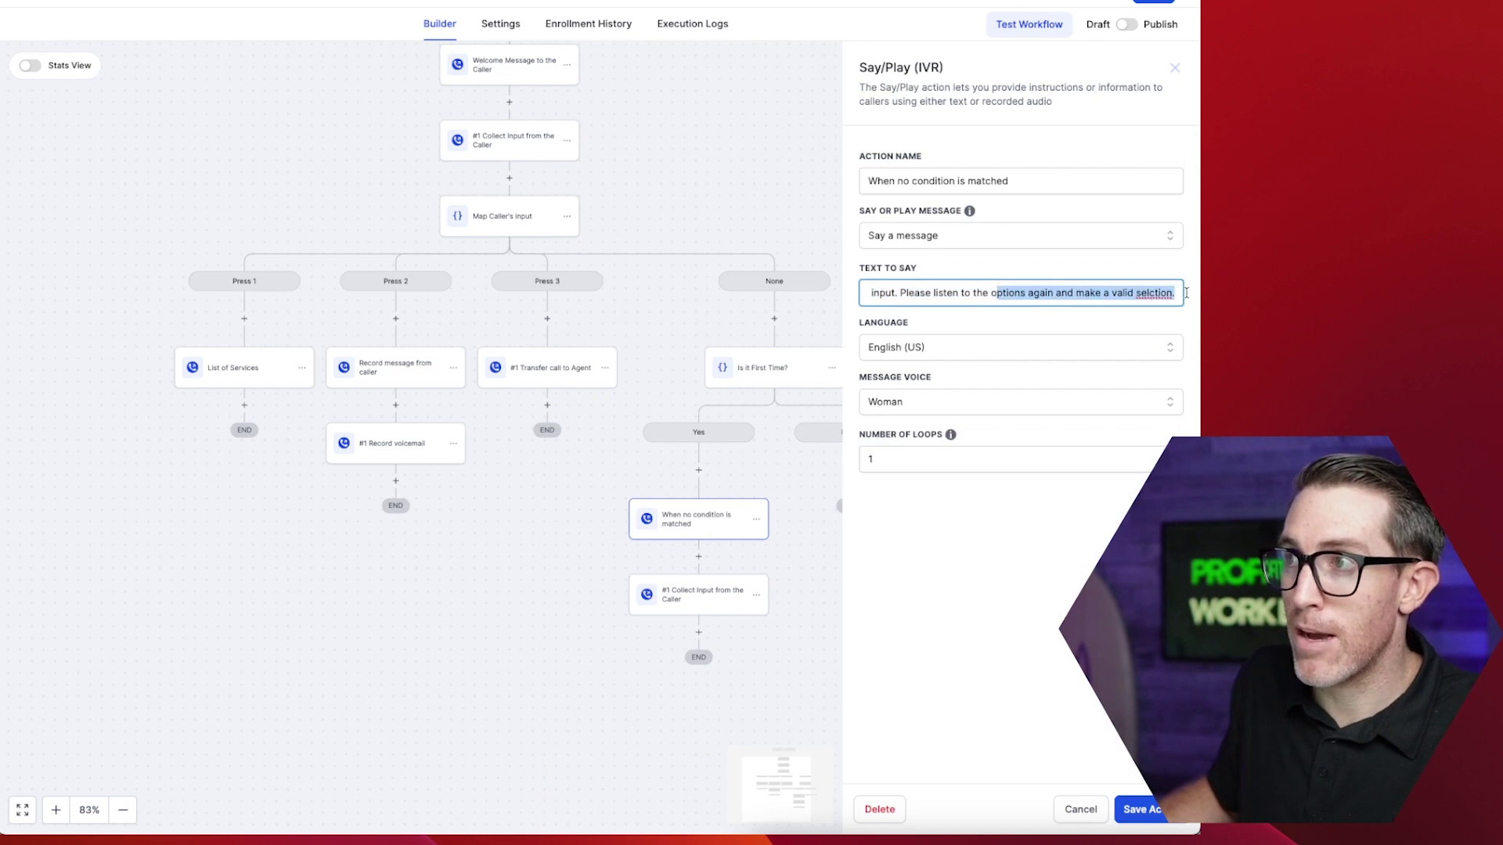
pyautogui.click(1136, 814)
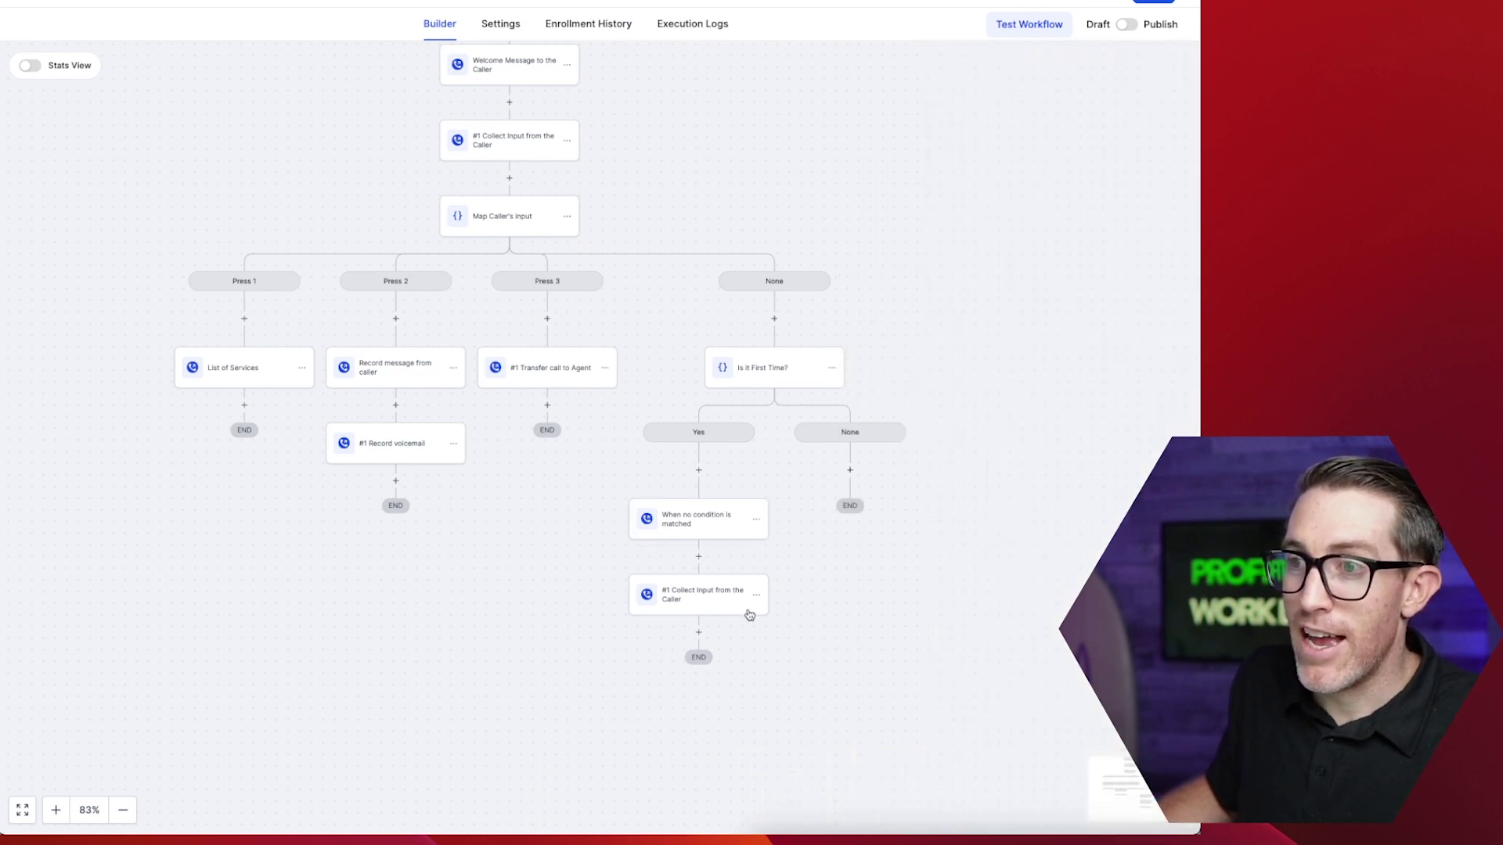
# - Check the Collect Input from the Caller action below the no-match message and delete it with everything after it
pyautogui.click(713, 596)
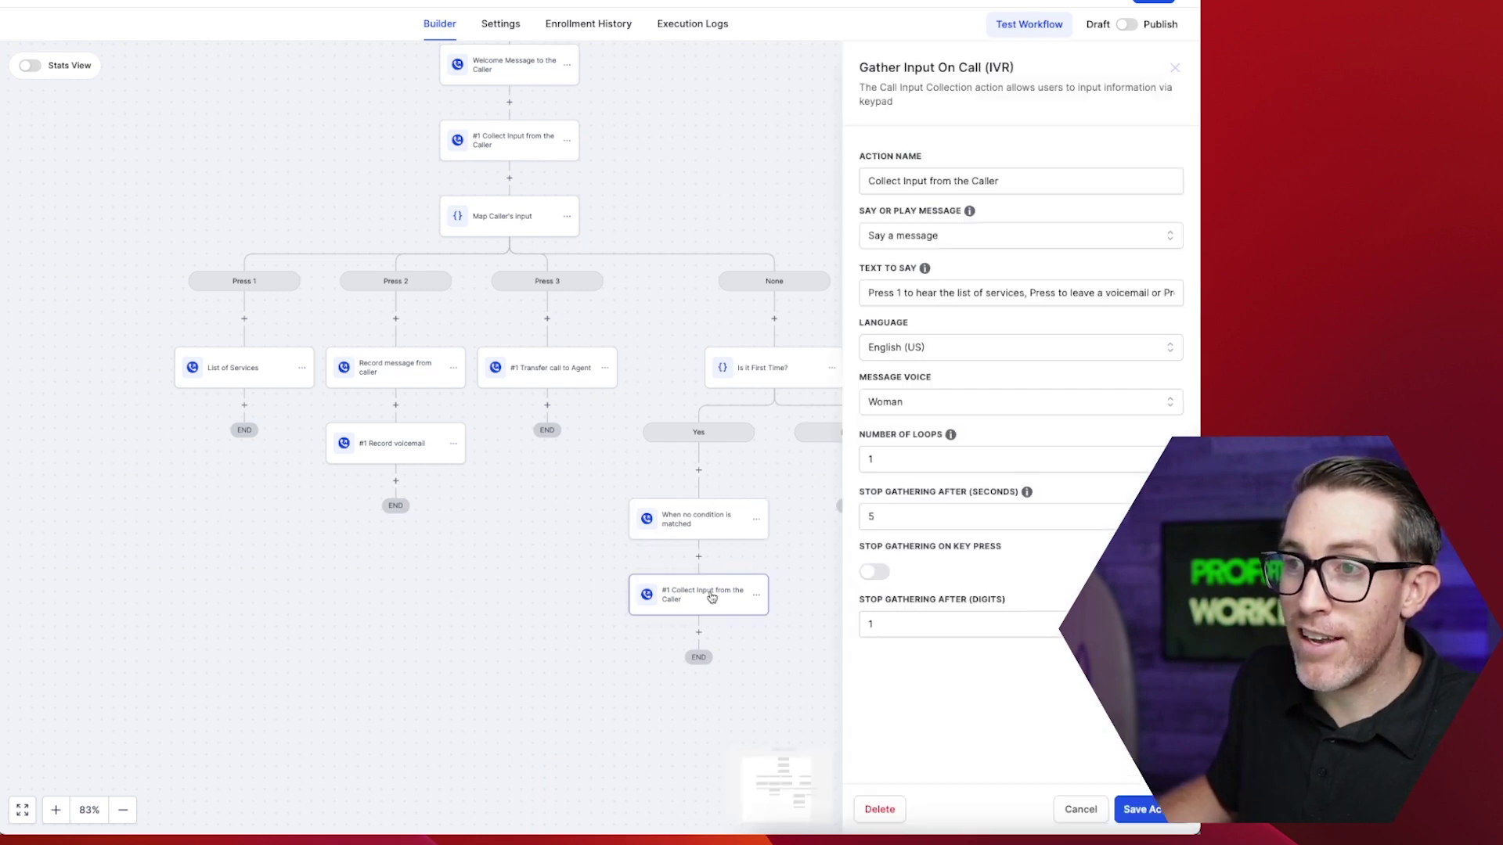
pyautogui.click(1072, 811)
pyautogui.click(756, 597)
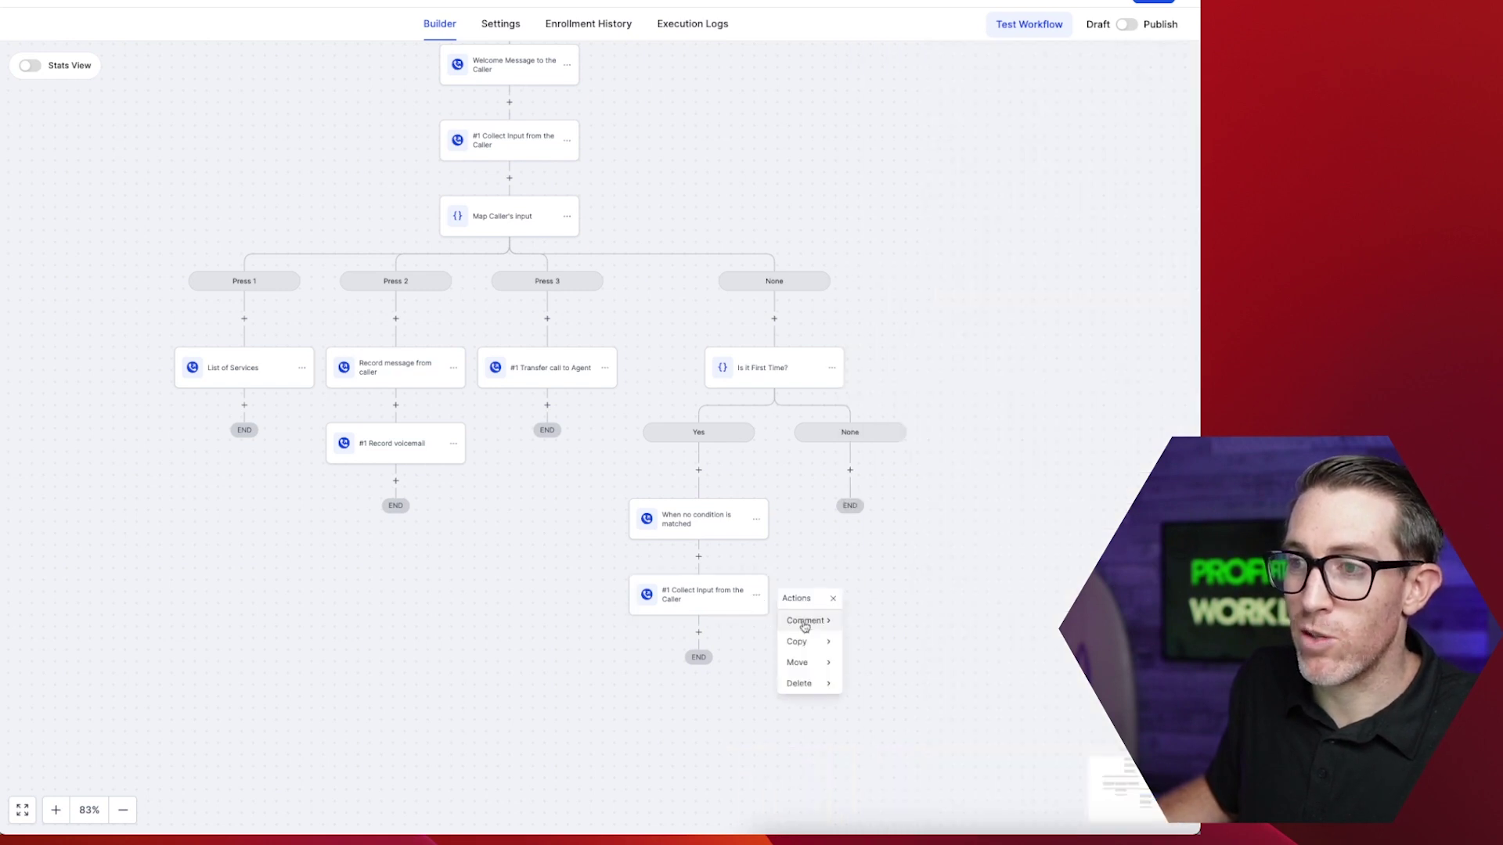
pyautogui.moveTo(802, 684)
pyautogui.click(912, 642)
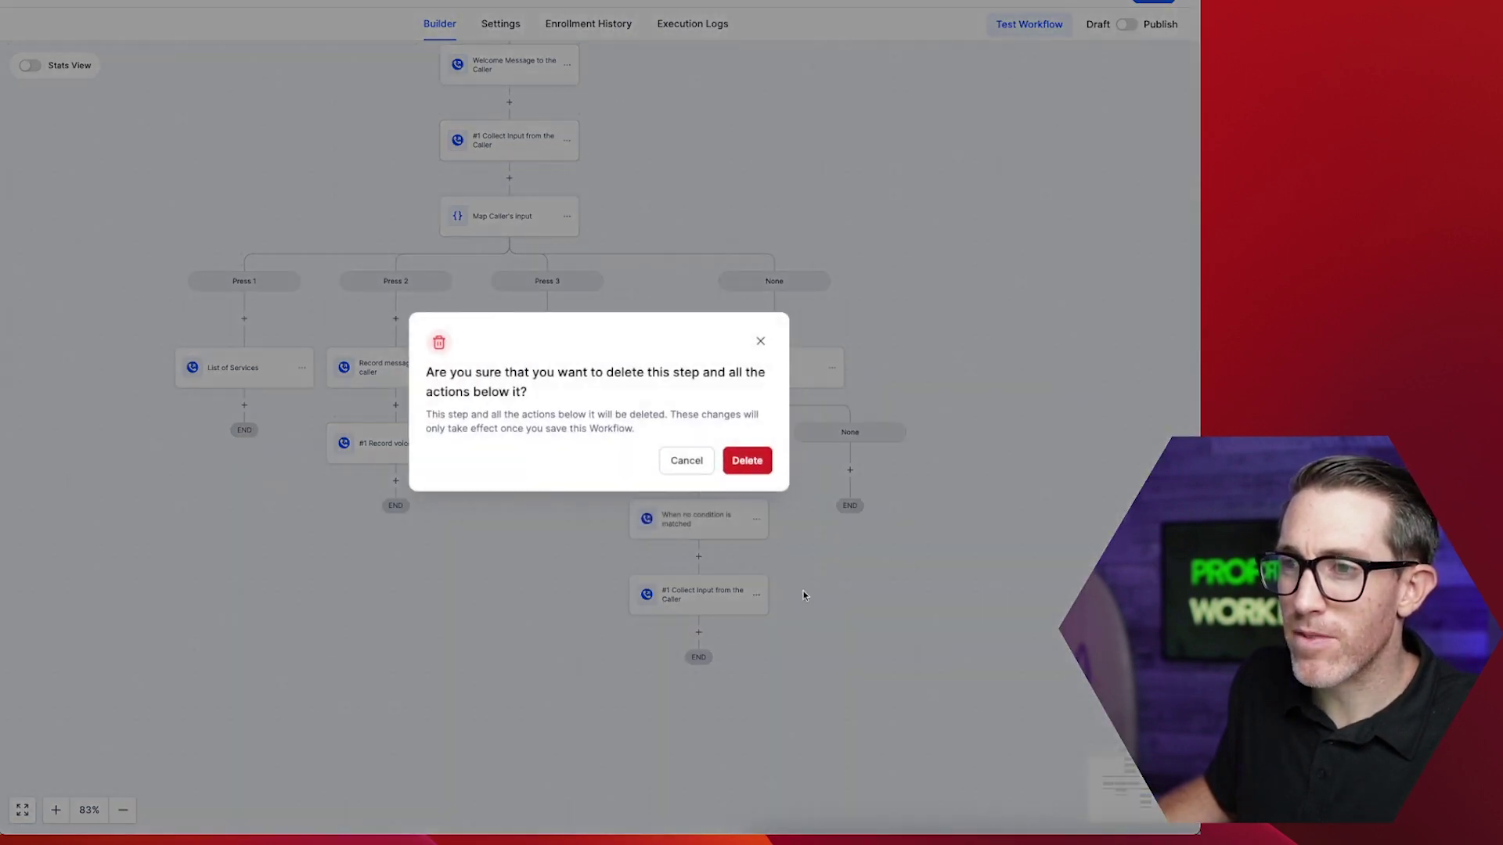
pyautogui.click(742, 462)
# - Add a Go To action after the no-match message on the Yes branch, pointing back to the first Collect Input from the Caller action
pyautogui.click(700, 558)
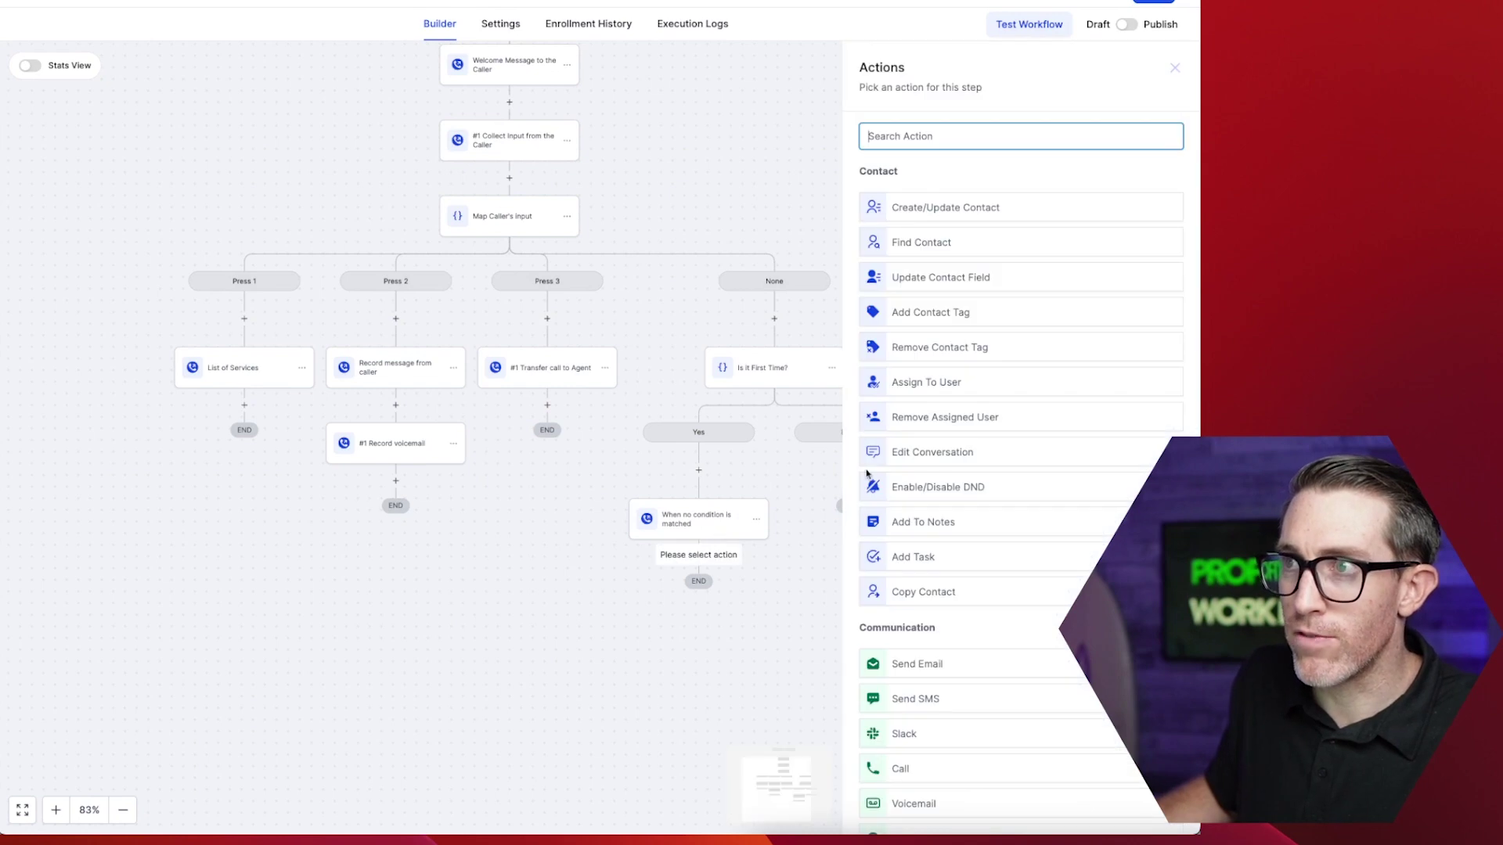
pyautogui.write('go')
pyautogui.press('BackSpace')
pyautogui.press('BackSpace')
pyautogui.press('BackSpace')
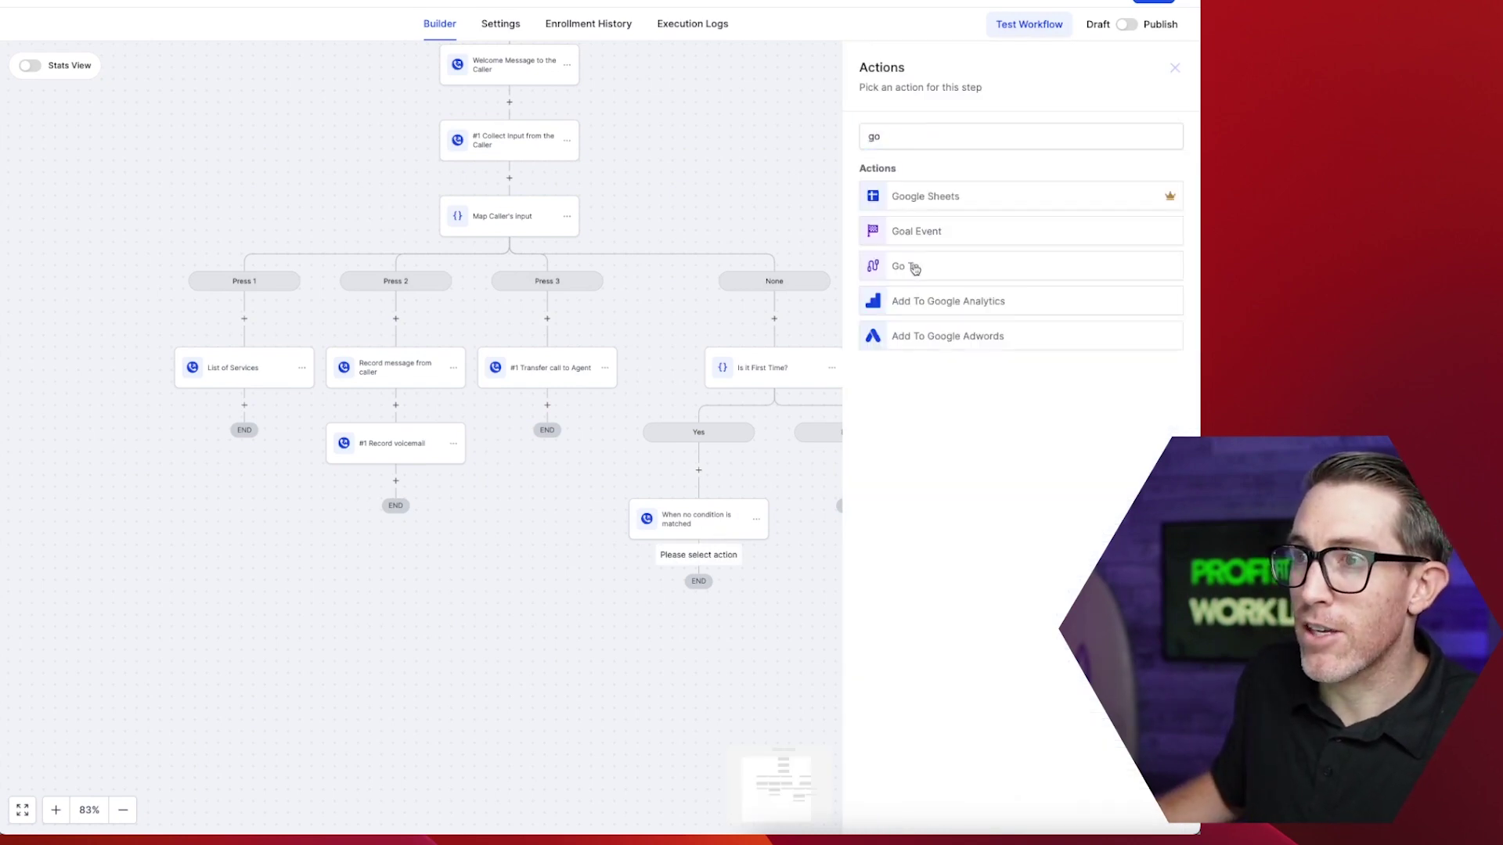
pyautogui.click(913, 268)
pyautogui.click(1140, 805)
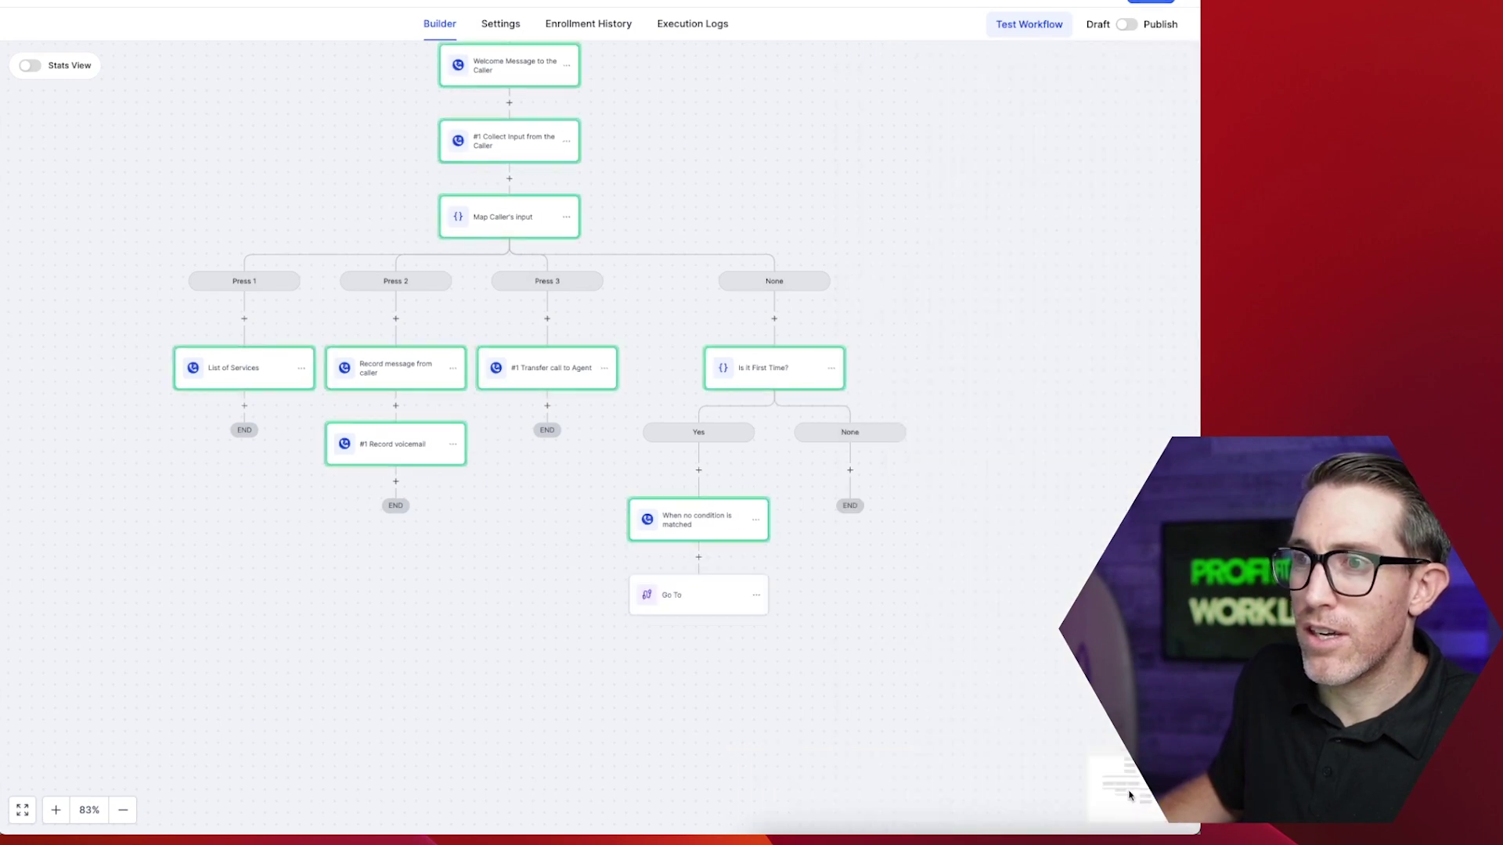
pyautogui.scroll(-1, 657, 359)
pyautogui.scroll(2, 658, 359)
pyautogui.scroll(2, 657, 359)
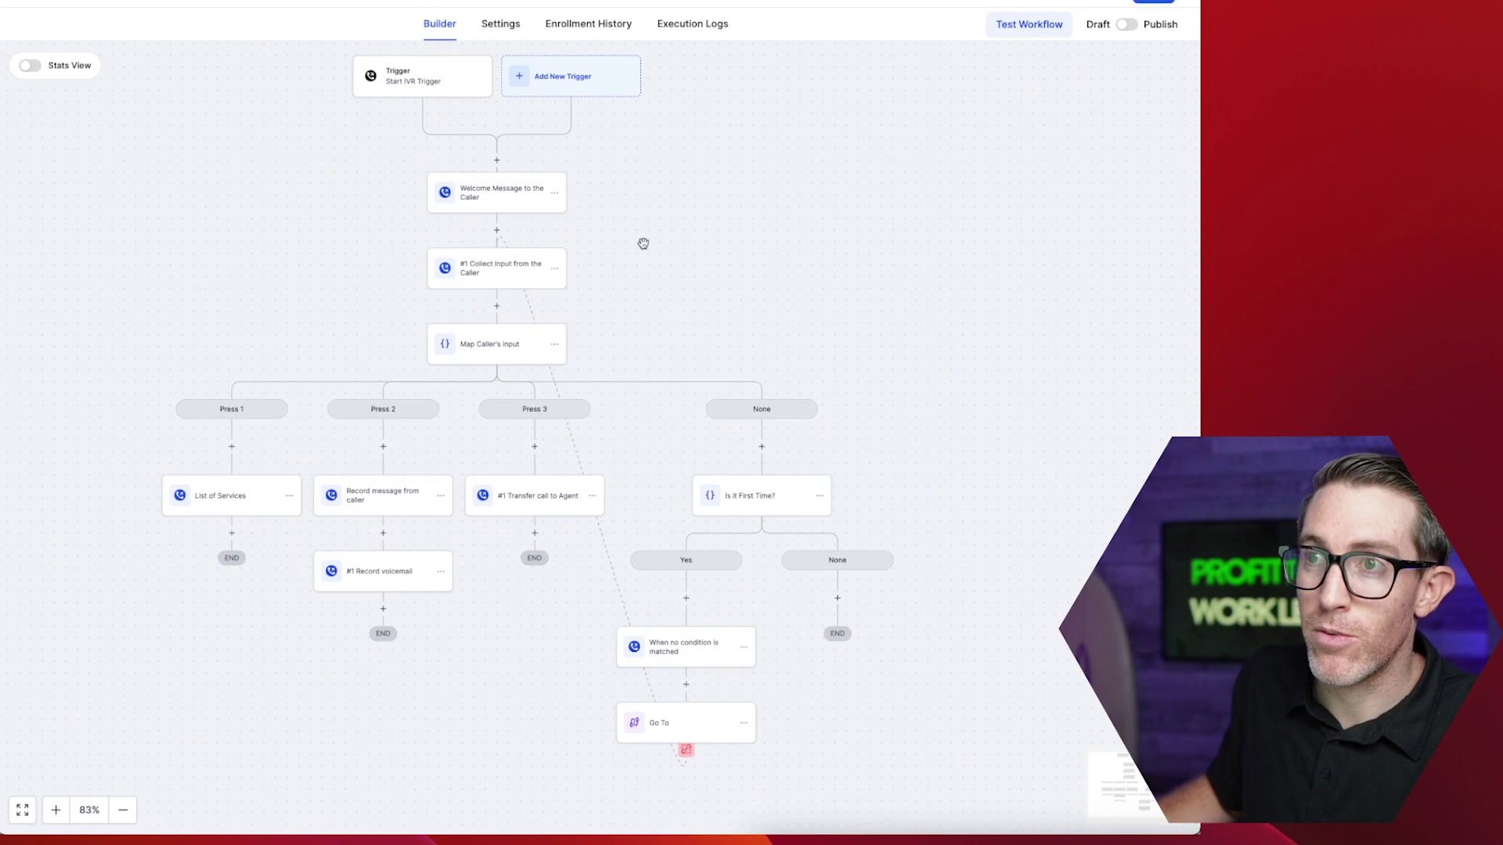
# - Review the key-press options in the first Collect Input from the Caller action's message text
pyautogui.click(508, 274)
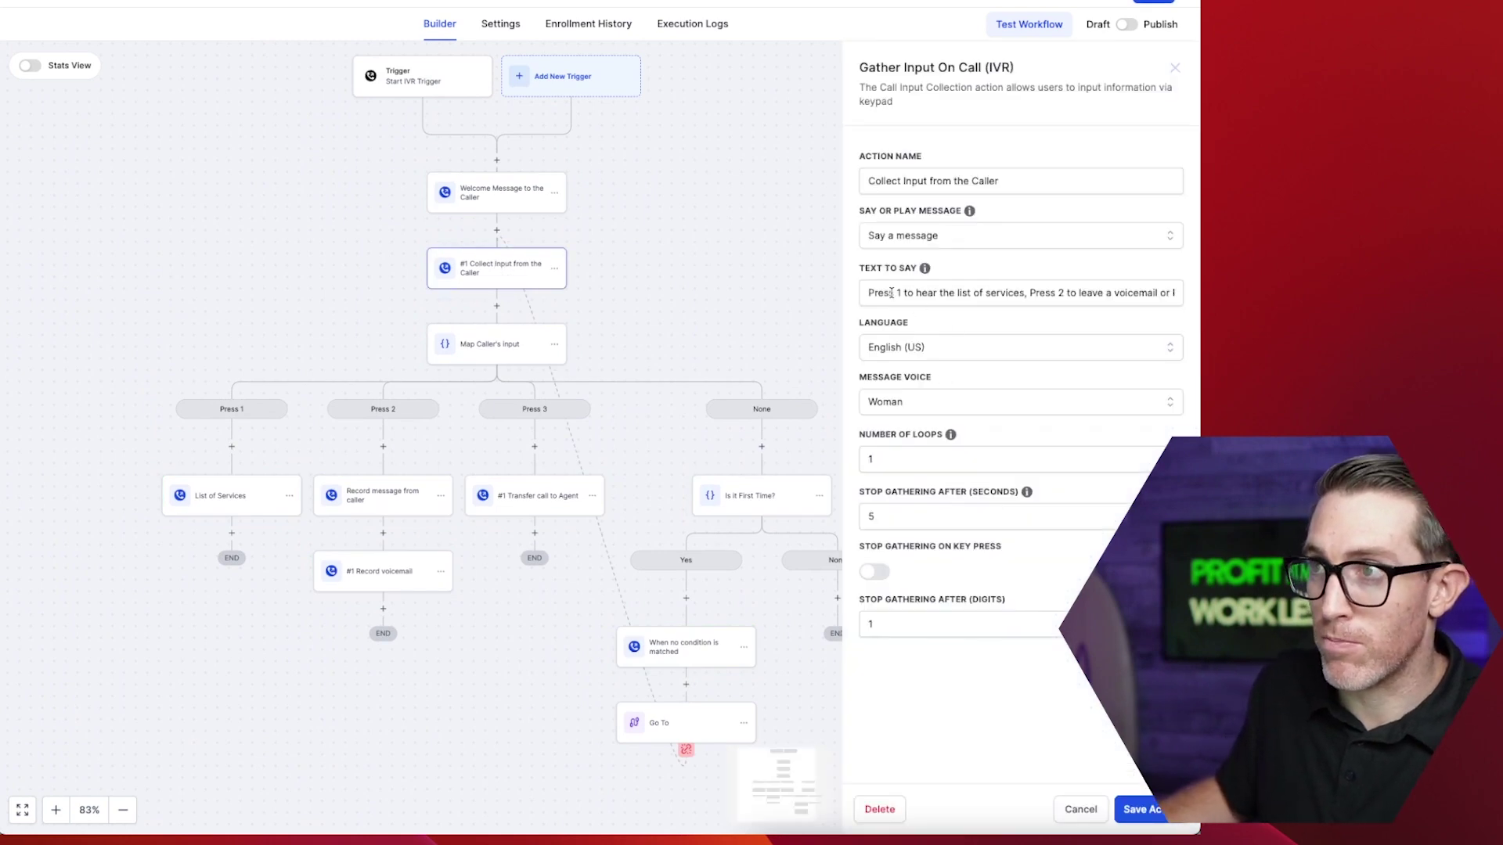
pyautogui.moveTo(892, 292); pyautogui.dragTo(1139, 311)
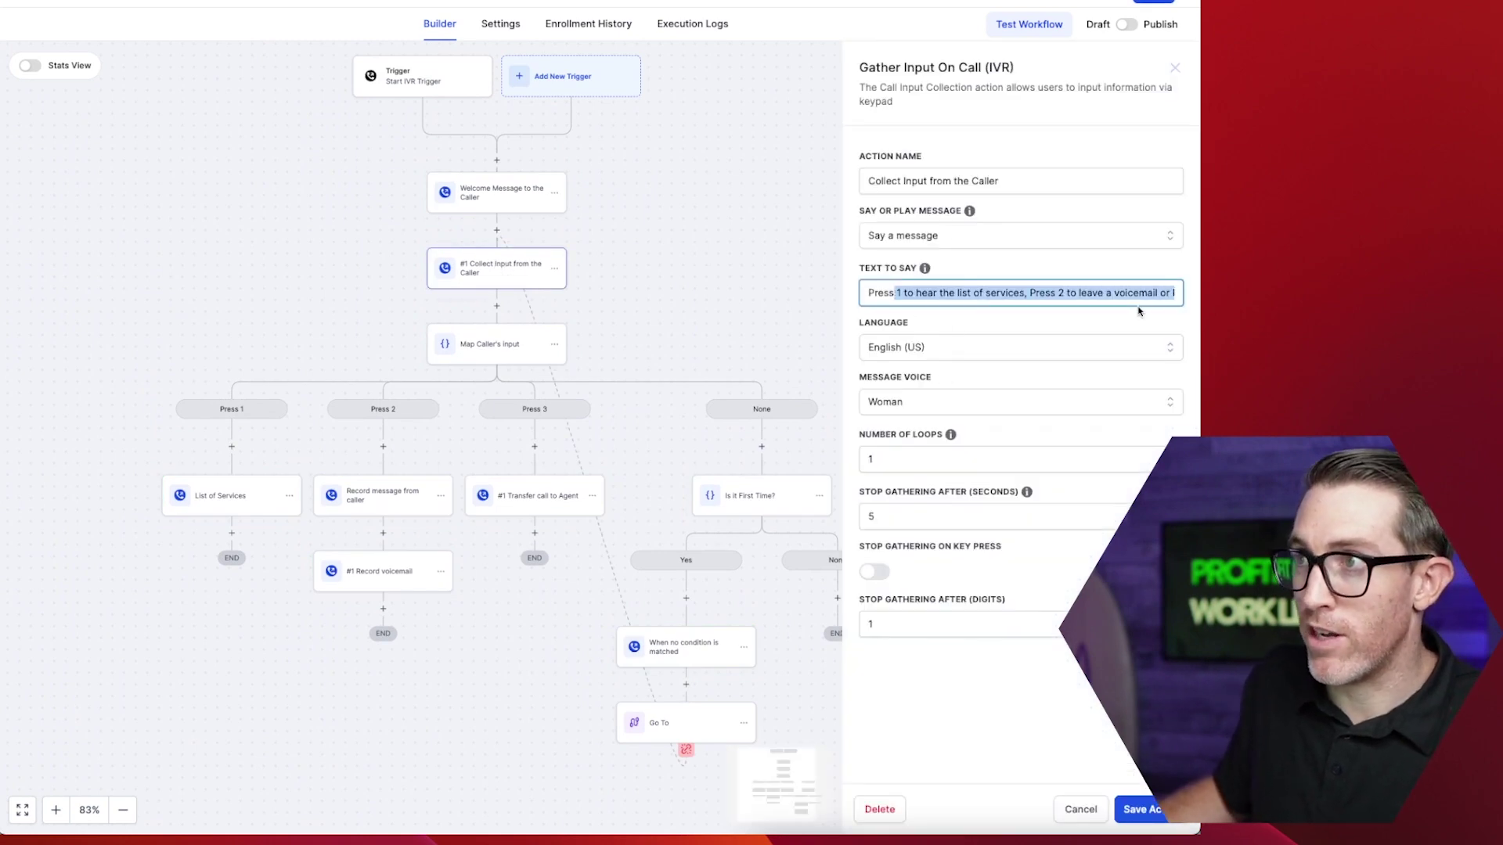
pyautogui.click(1080, 810)
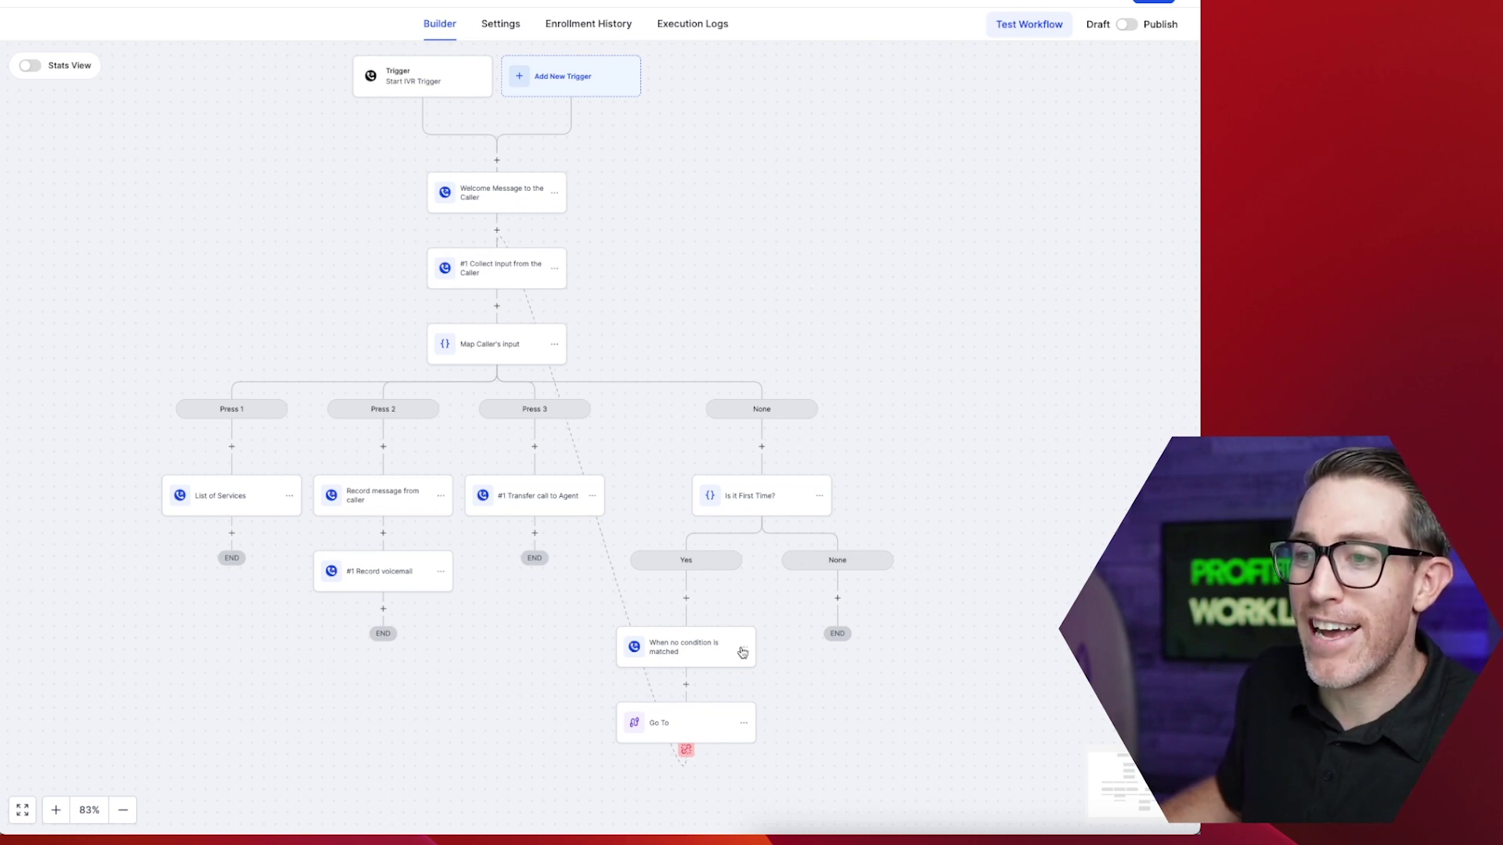
# - Copy only the no-match message action from the Yes branch into the condition's None branch, and open the copy's settings
pyautogui.click(696, 647)
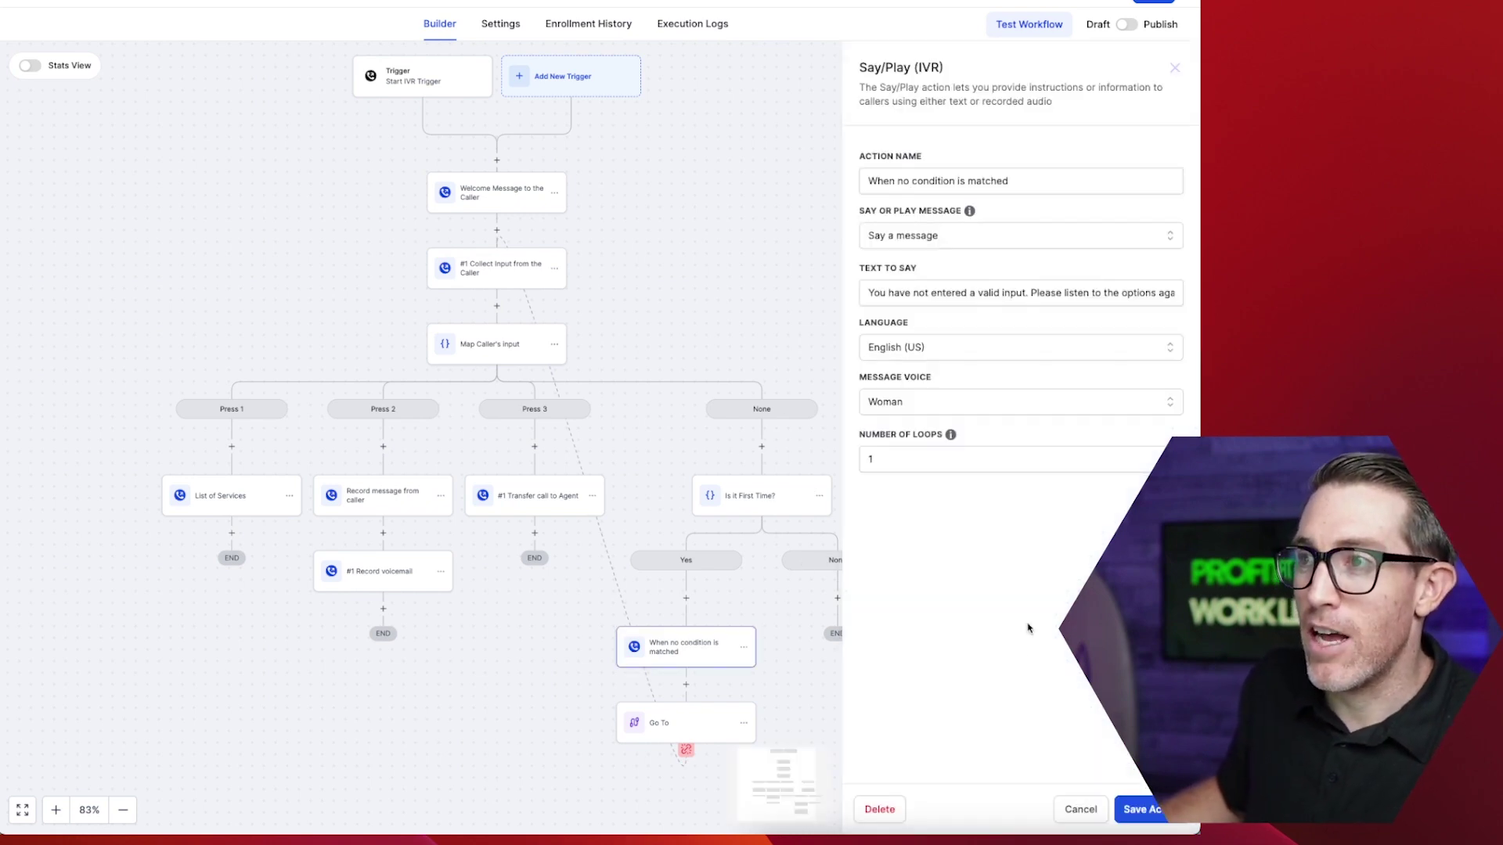
pyautogui.click(1080, 812)
pyautogui.click(743, 647)
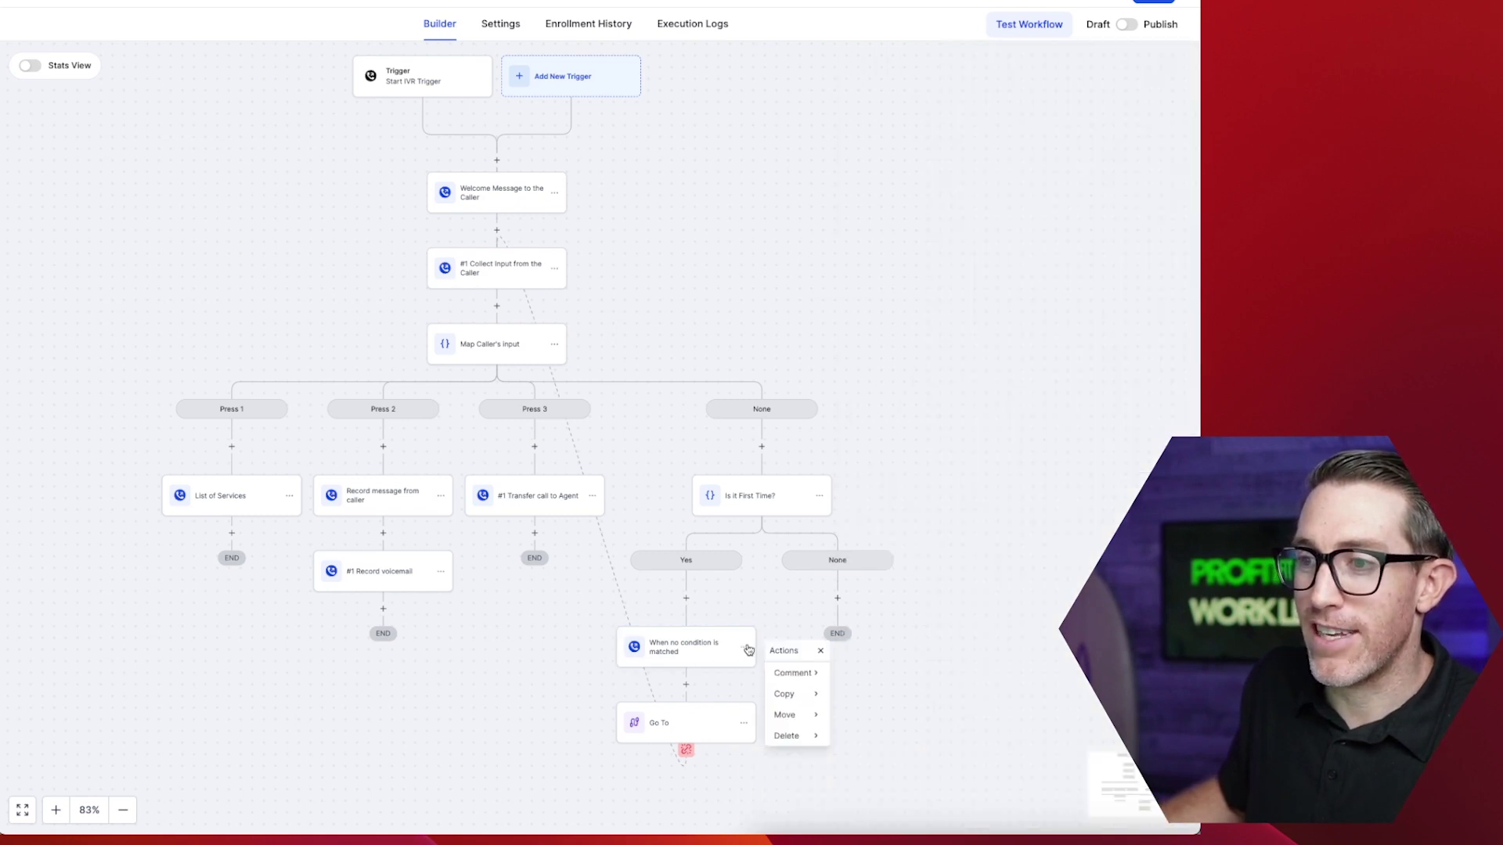
pyautogui.moveTo(796, 697)
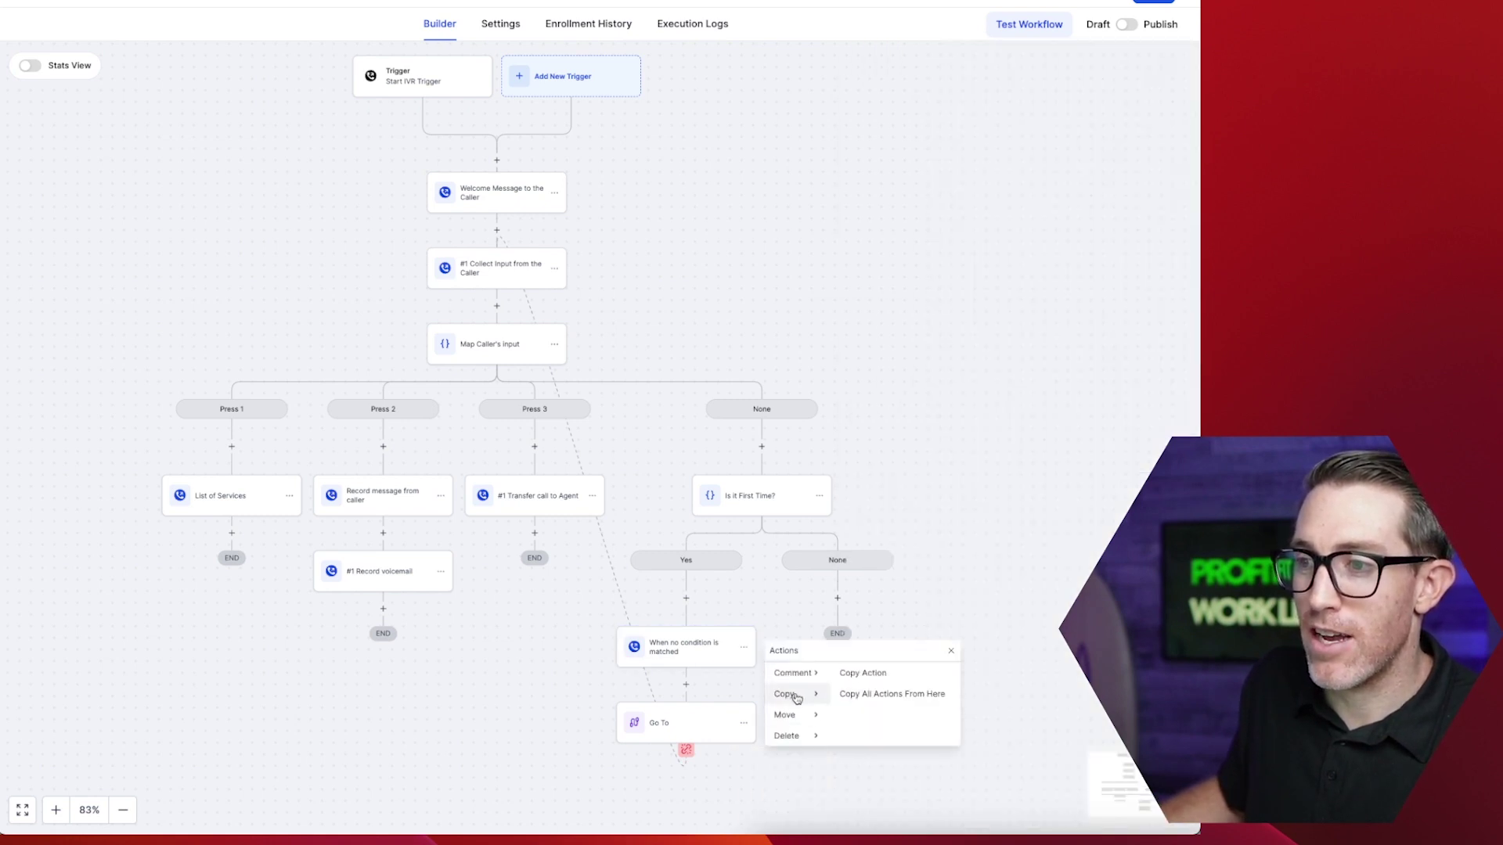
pyautogui.click(861, 672)
pyautogui.click(835, 600)
pyautogui.click(831, 654)
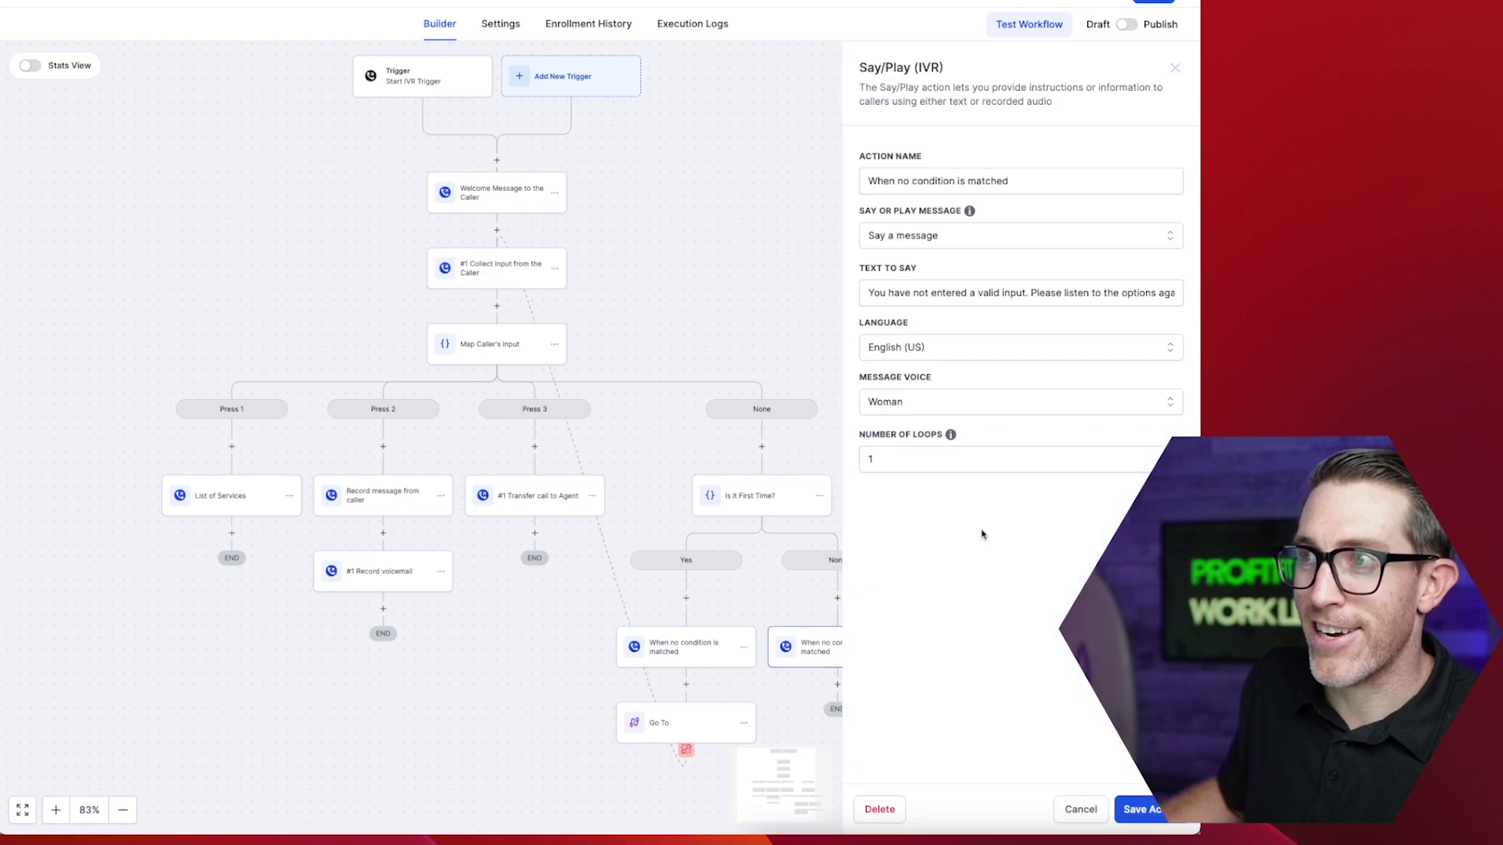
# - Replace the second sentence of the None branch's no-match message with "This call is now ending." and save the action
pyautogui.tripleClick(918, 288)
pyautogui.click(922, 289)
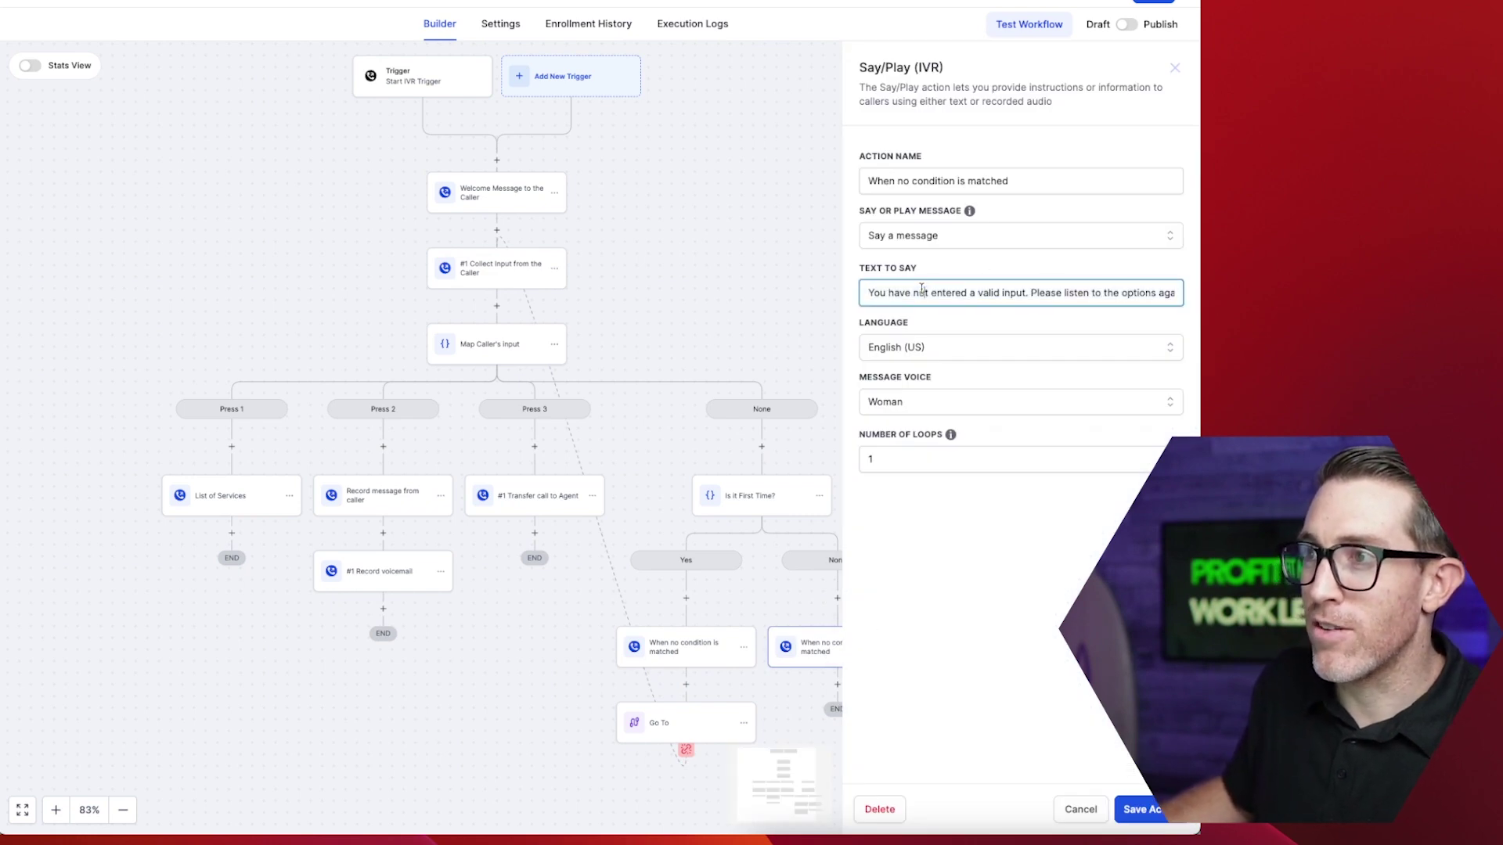
pyautogui.moveTo(1032, 293); pyautogui.dragTo(1180, 293)
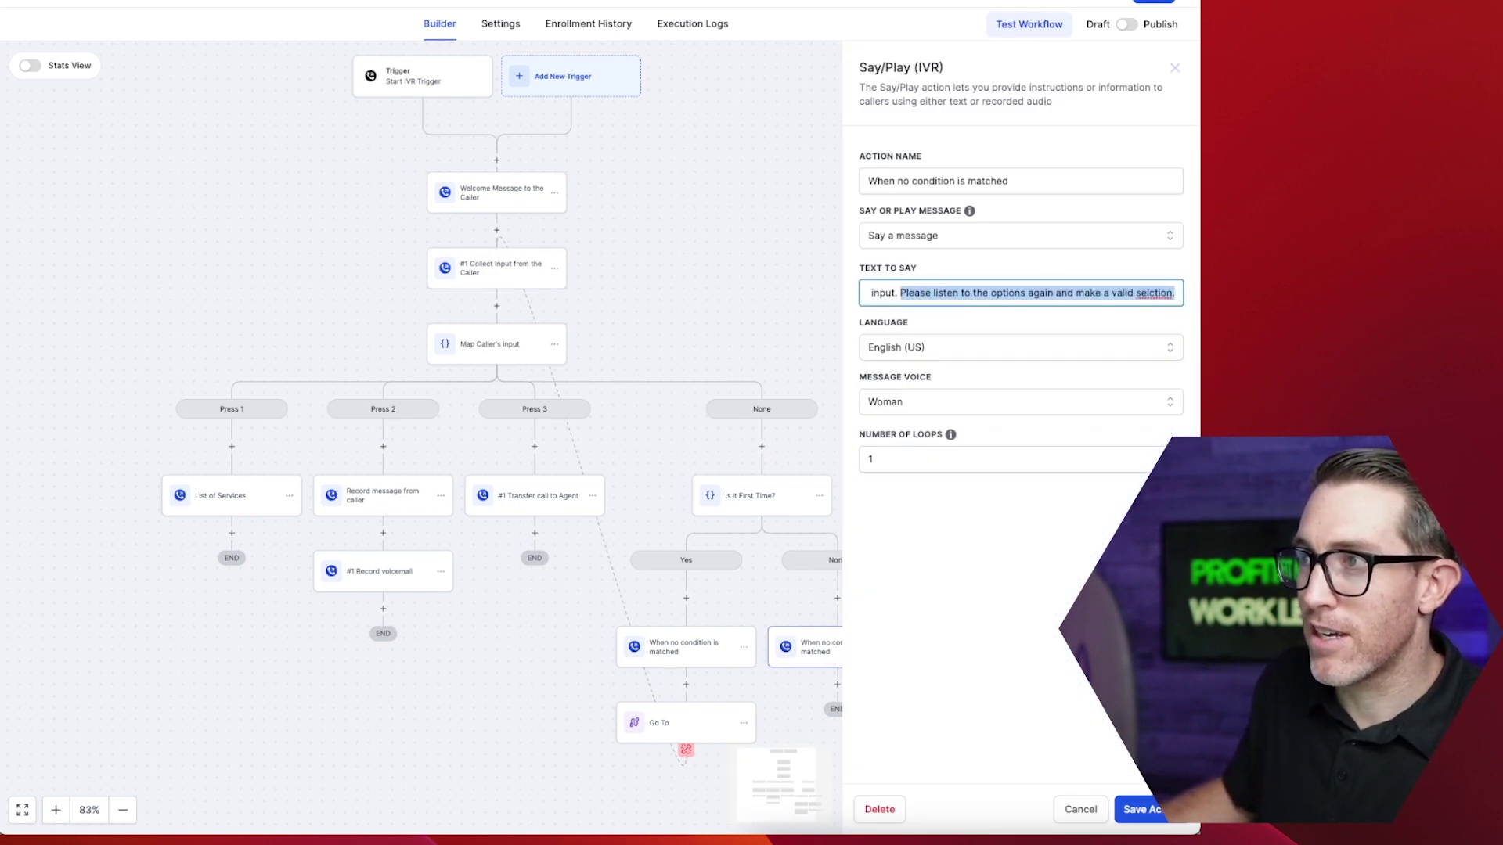
pyautogui.write('This ca')
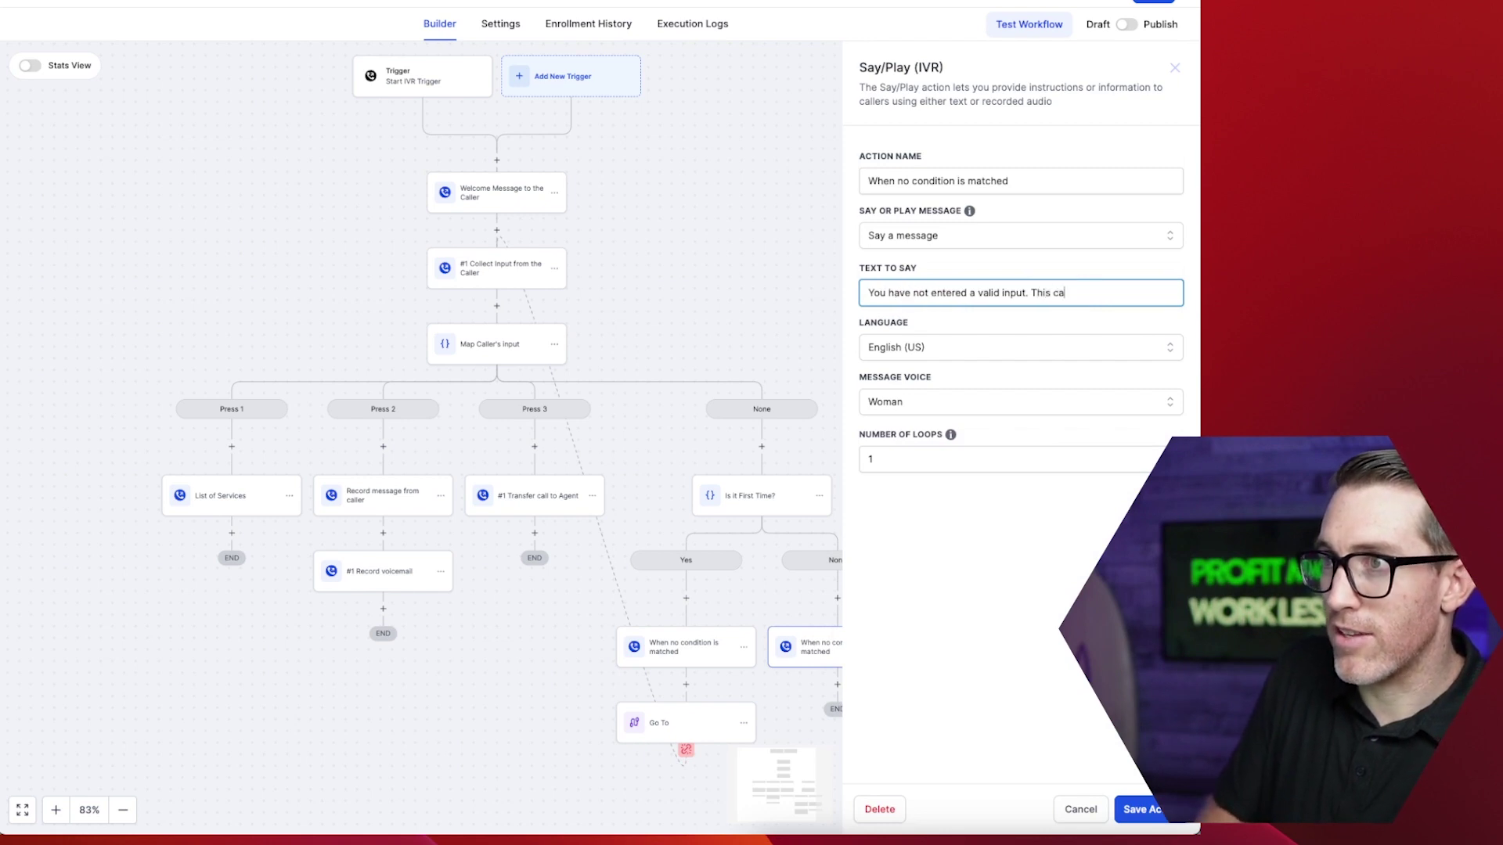
pyautogui.write('ll is now ending')
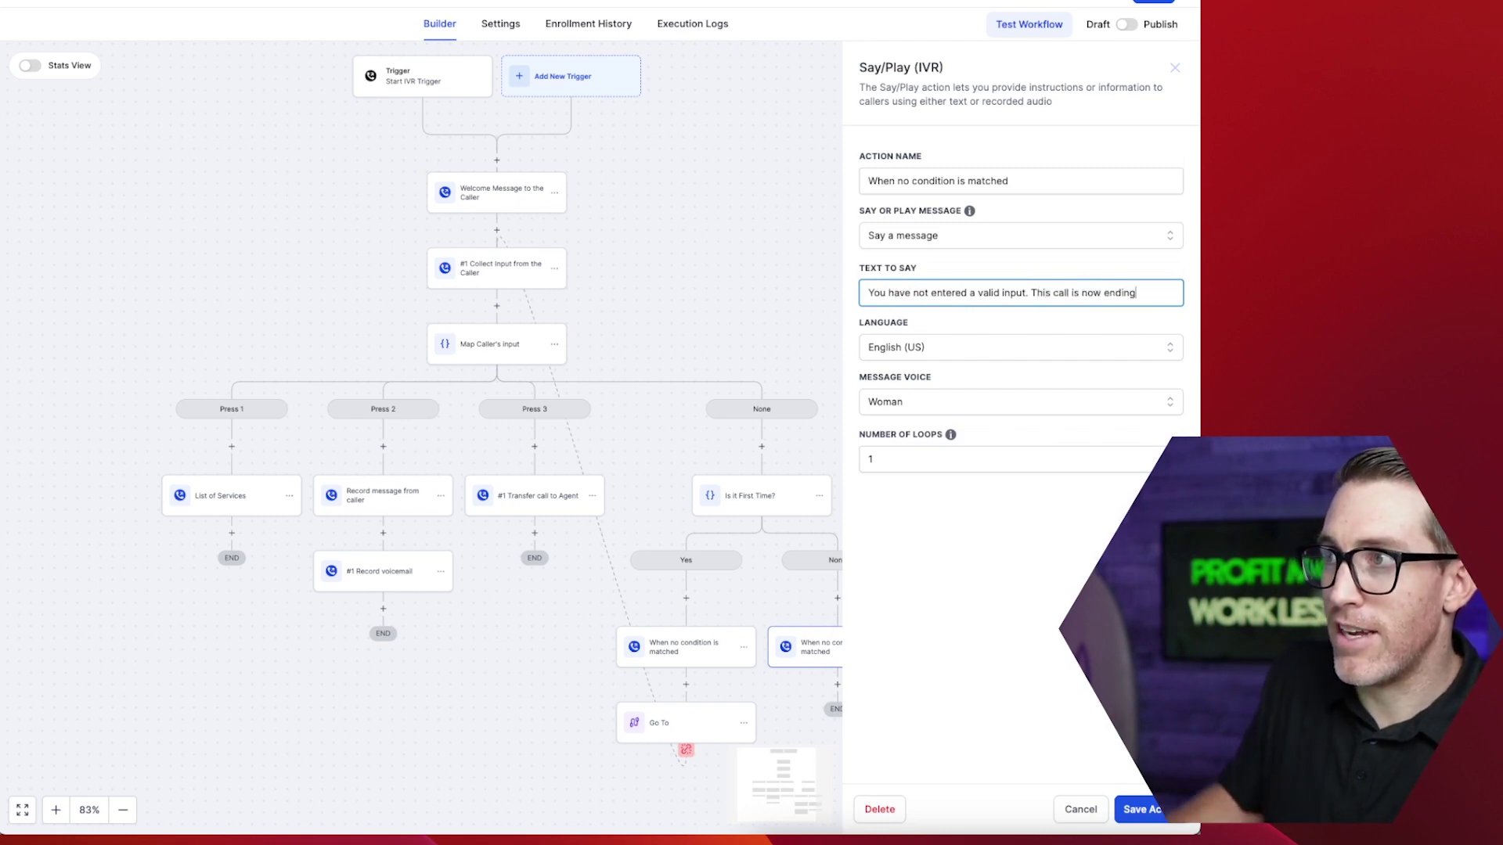
pyautogui.write('.')
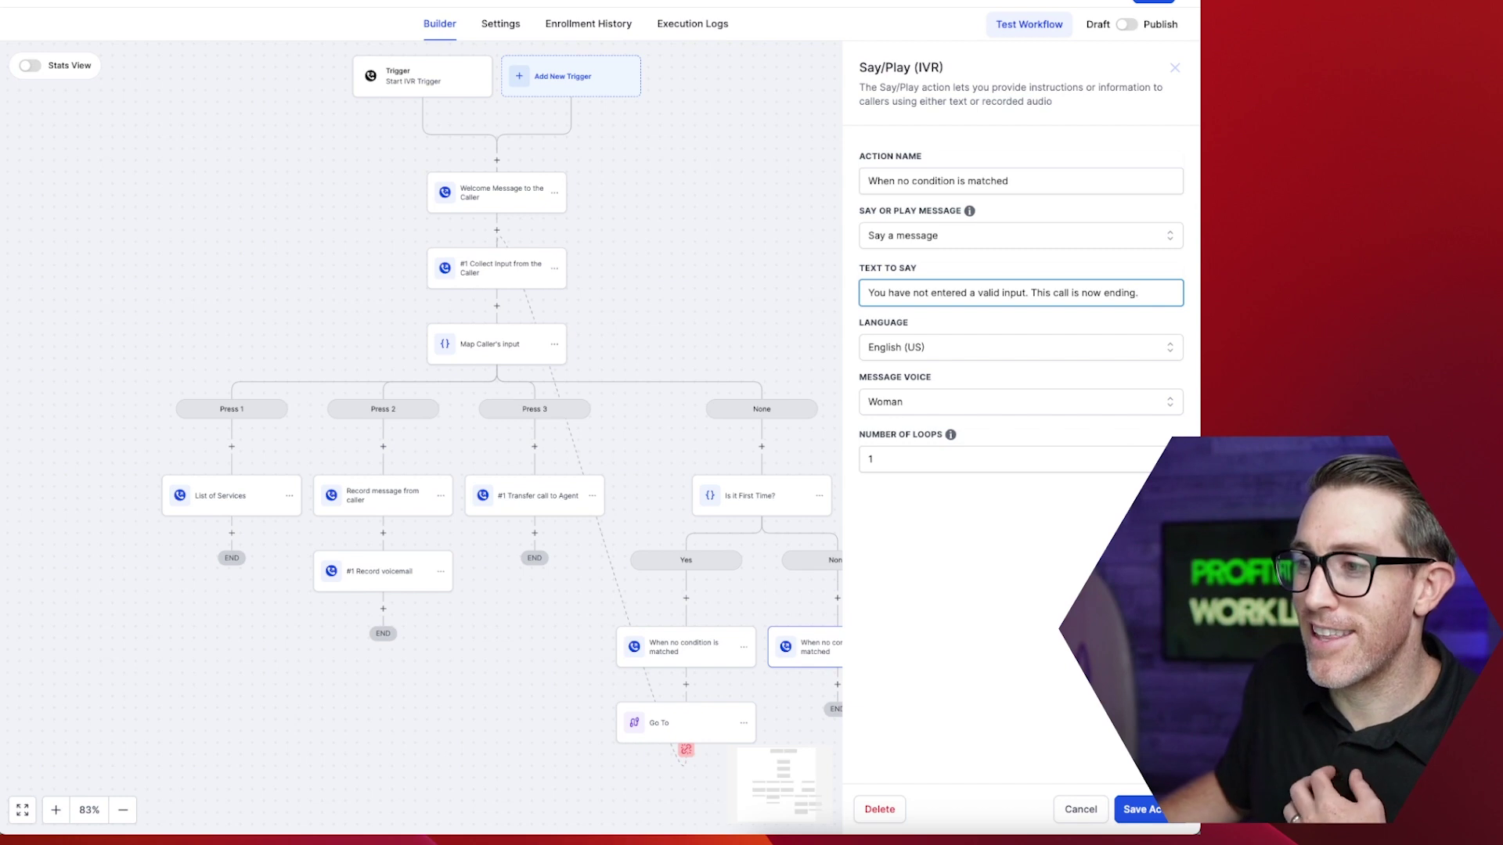
pyautogui.click(1141, 809)
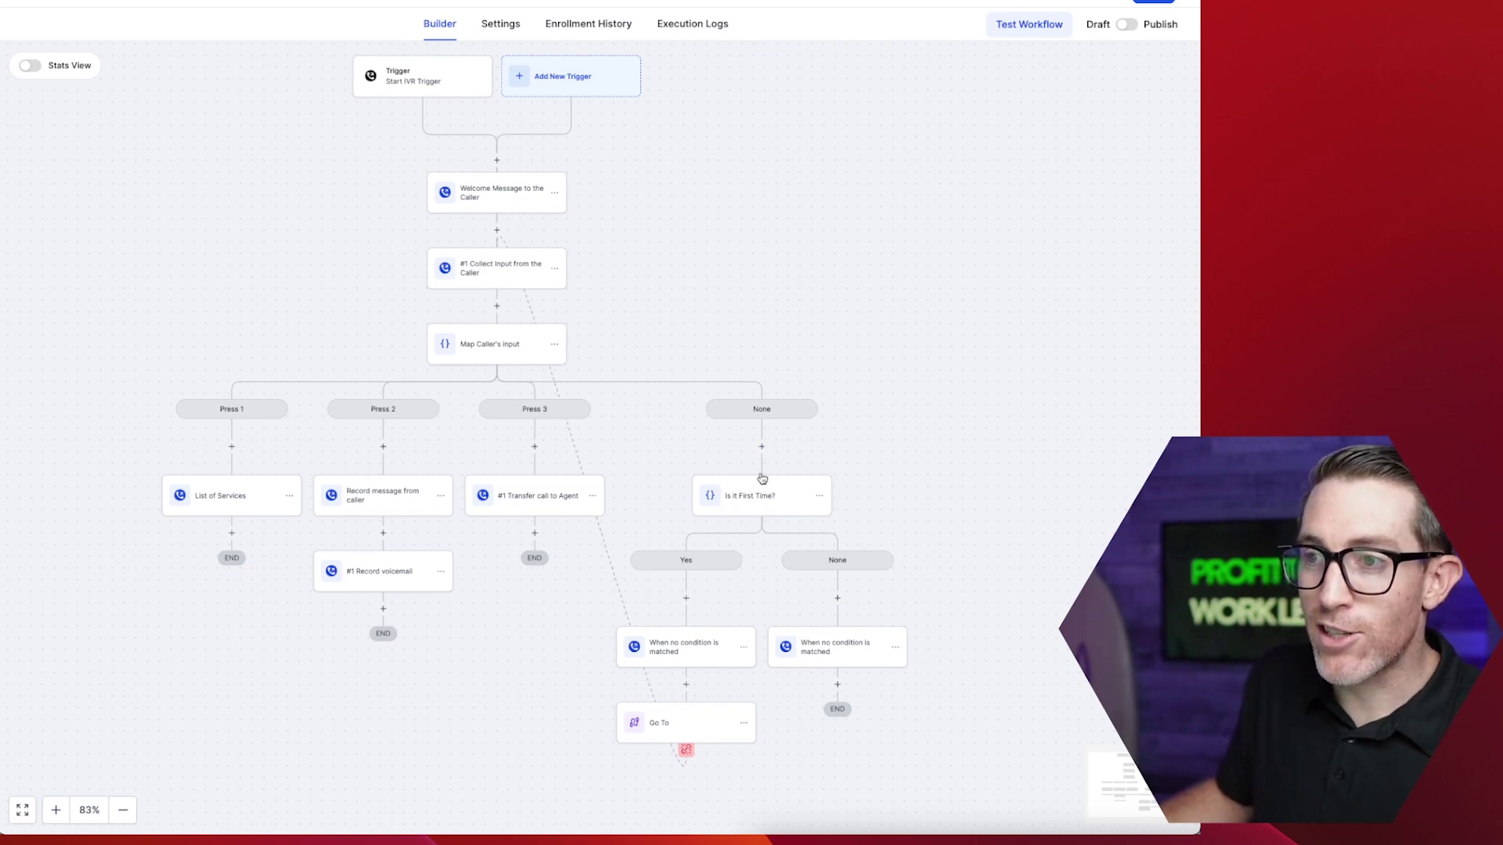
# - Add an Add Contact Tag action before the Yes branch's no-match message, creating and assigning the new tag "ivr1", and save it
pyautogui.click(688, 600)
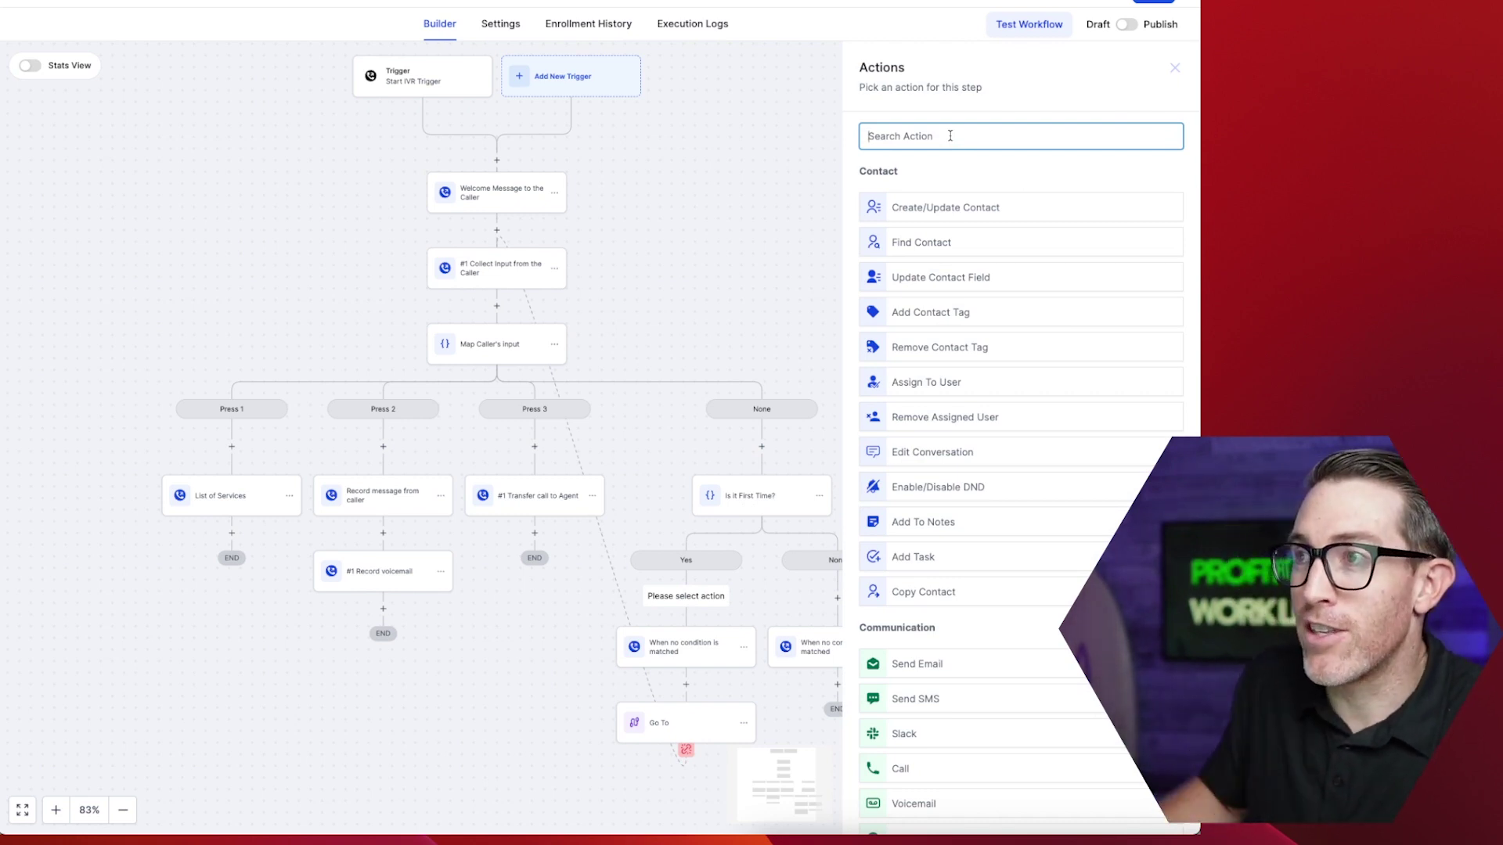
pyautogui.write('tag')
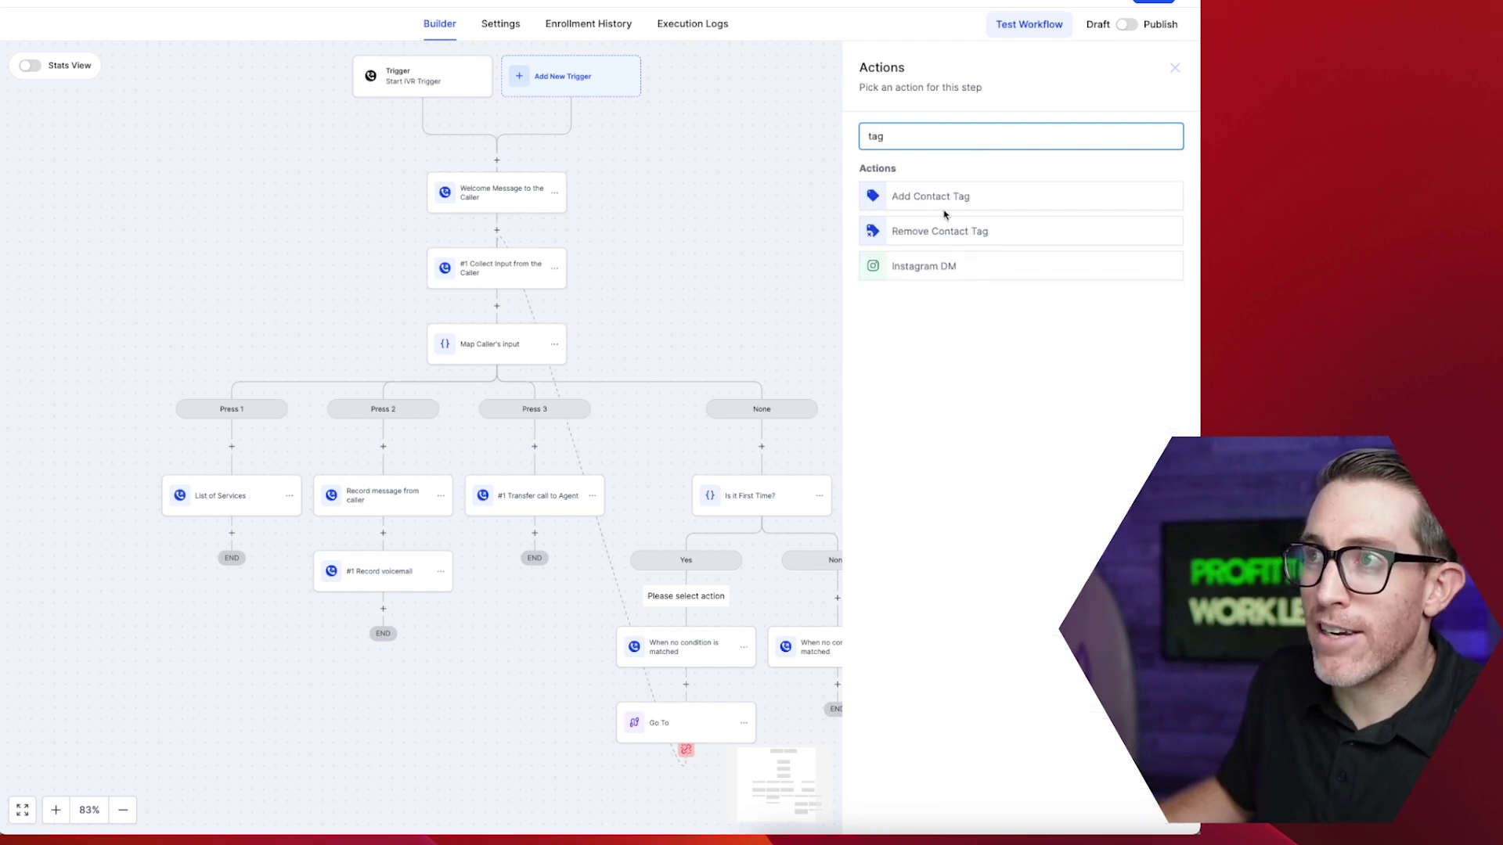
pyautogui.click(922, 196)
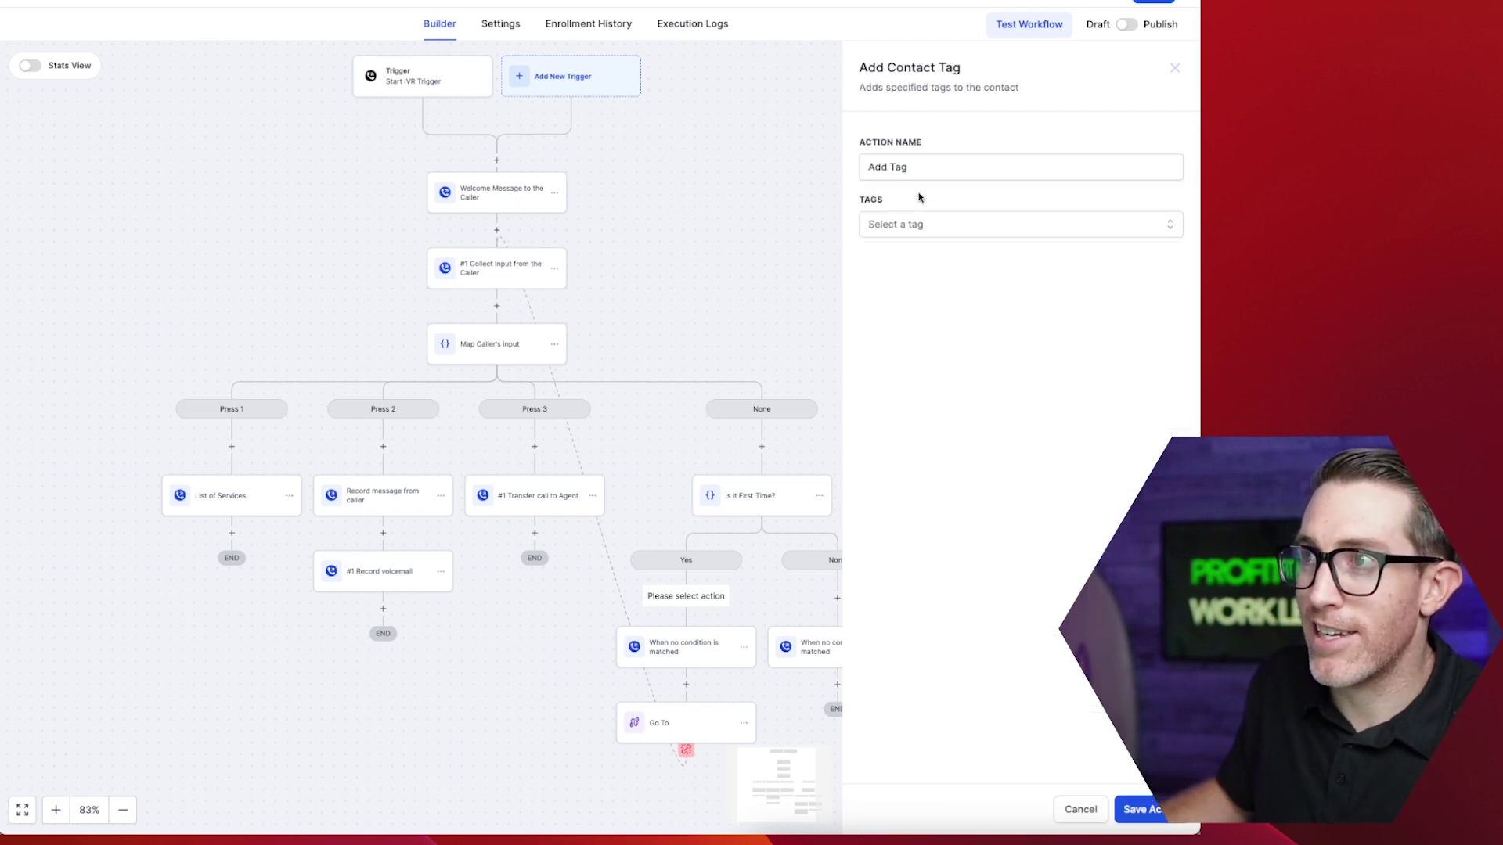
pyautogui.click(923, 228)
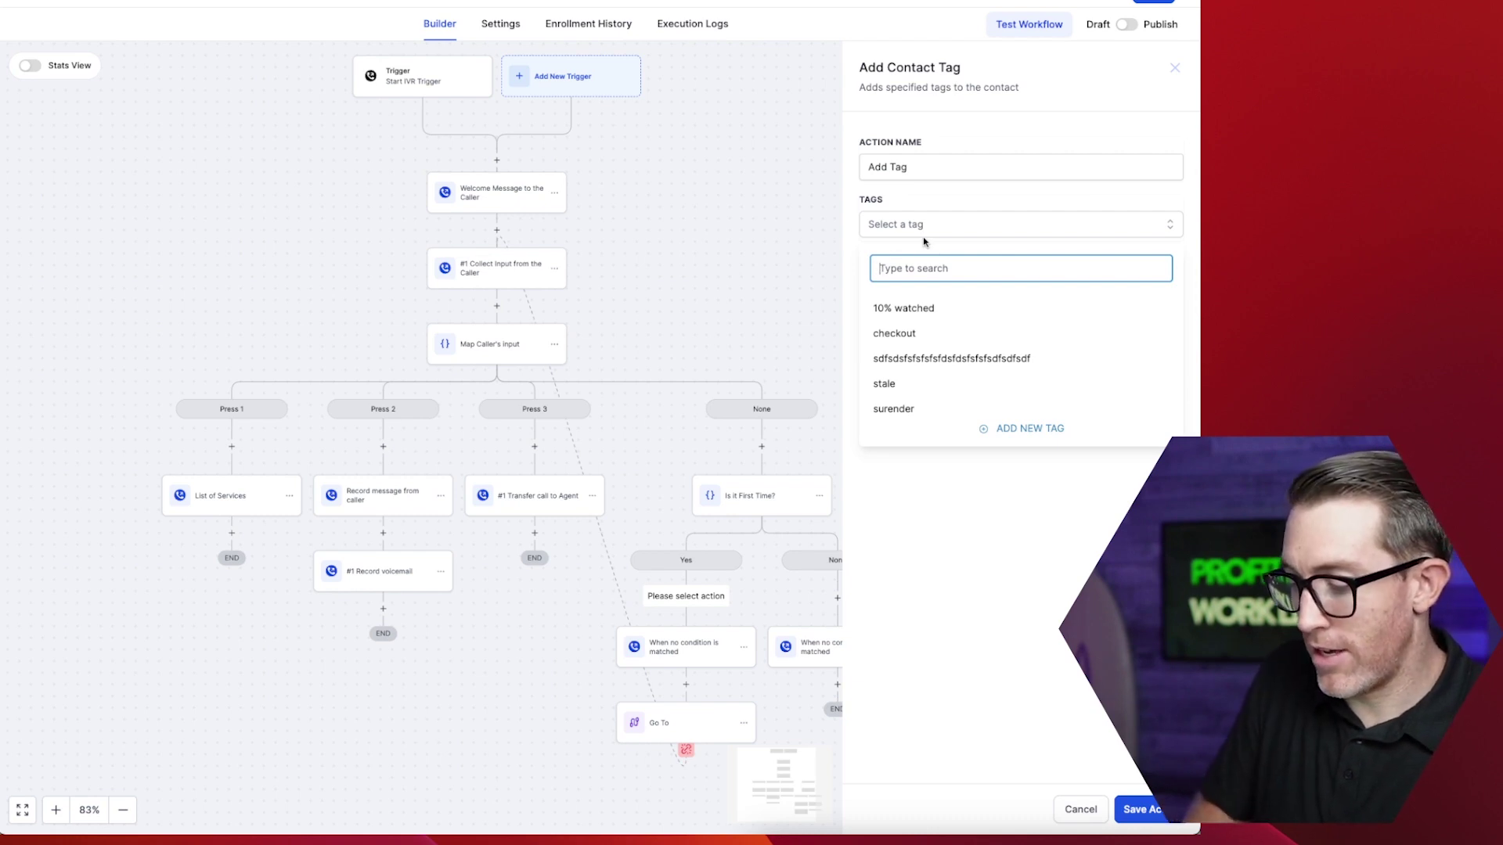
pyautogui.write('ivr1')
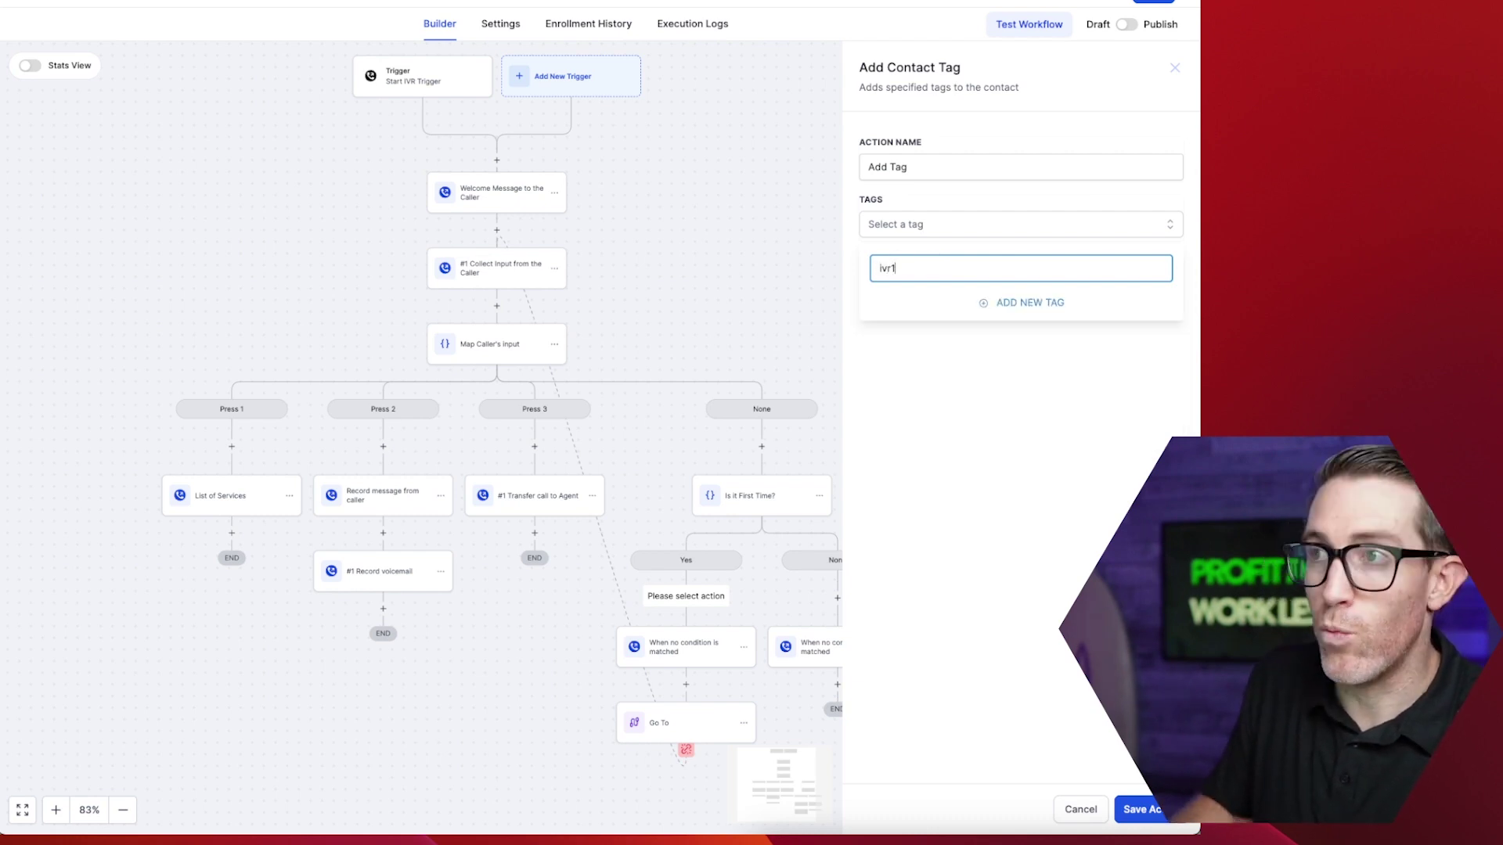
pyautogui.click(1006, 306)
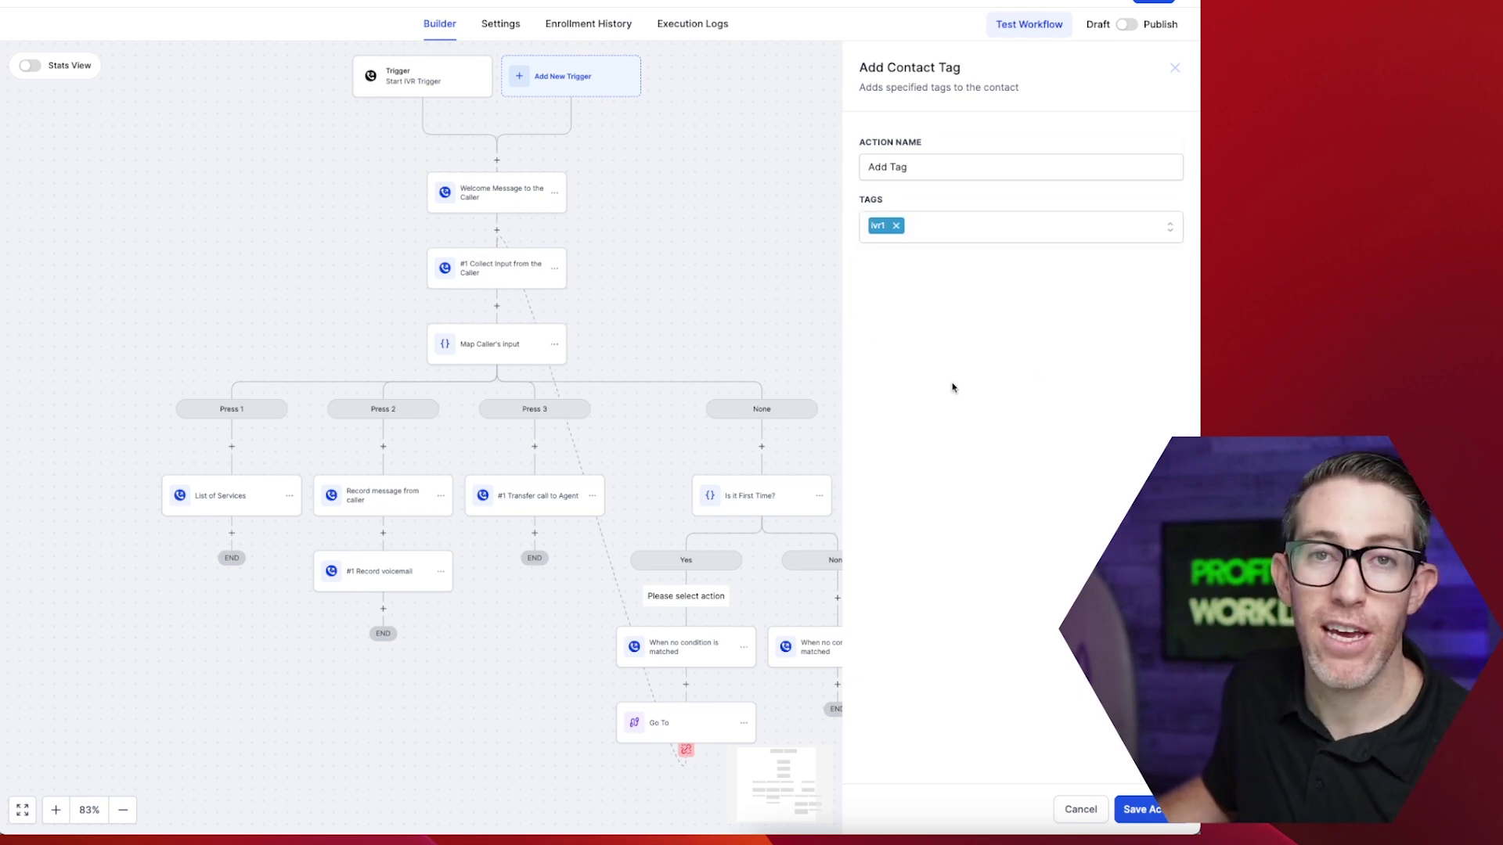
pyautogui.click(1142, 811)
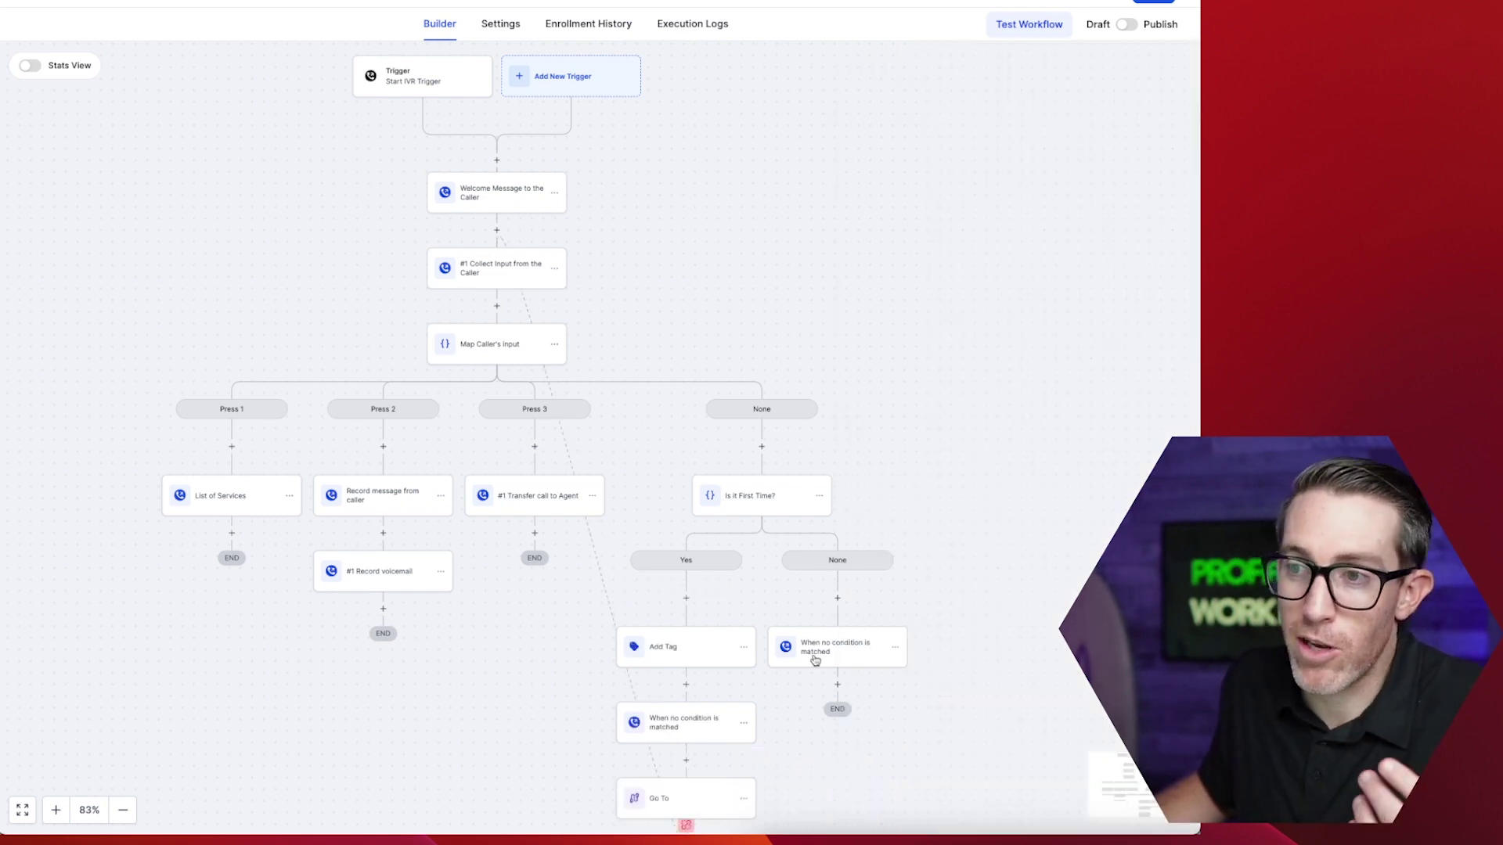
pyautogui.click(694, 647)
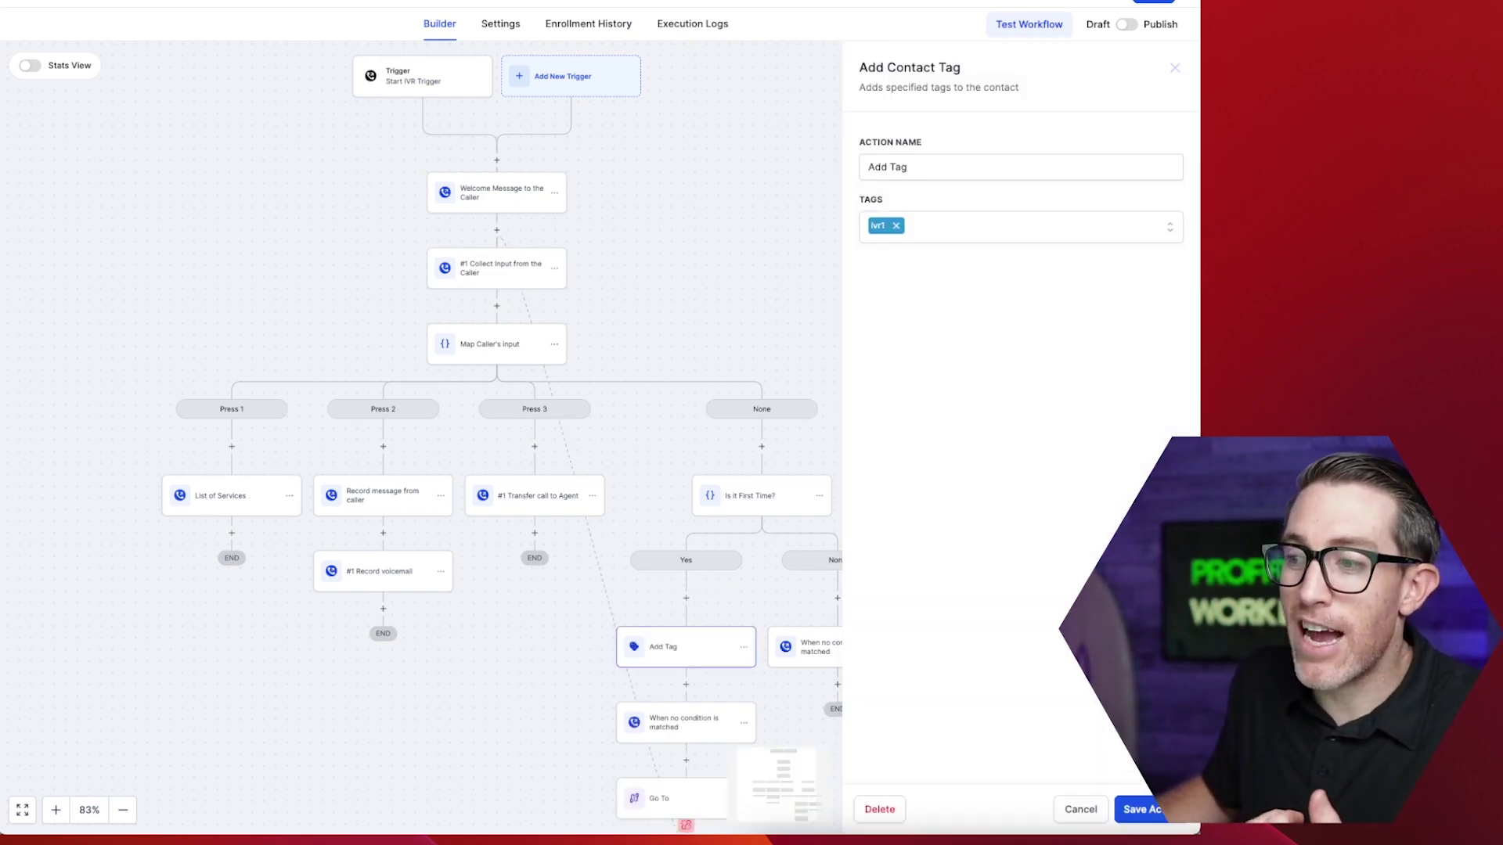
pyautogui.click(1144, 811)
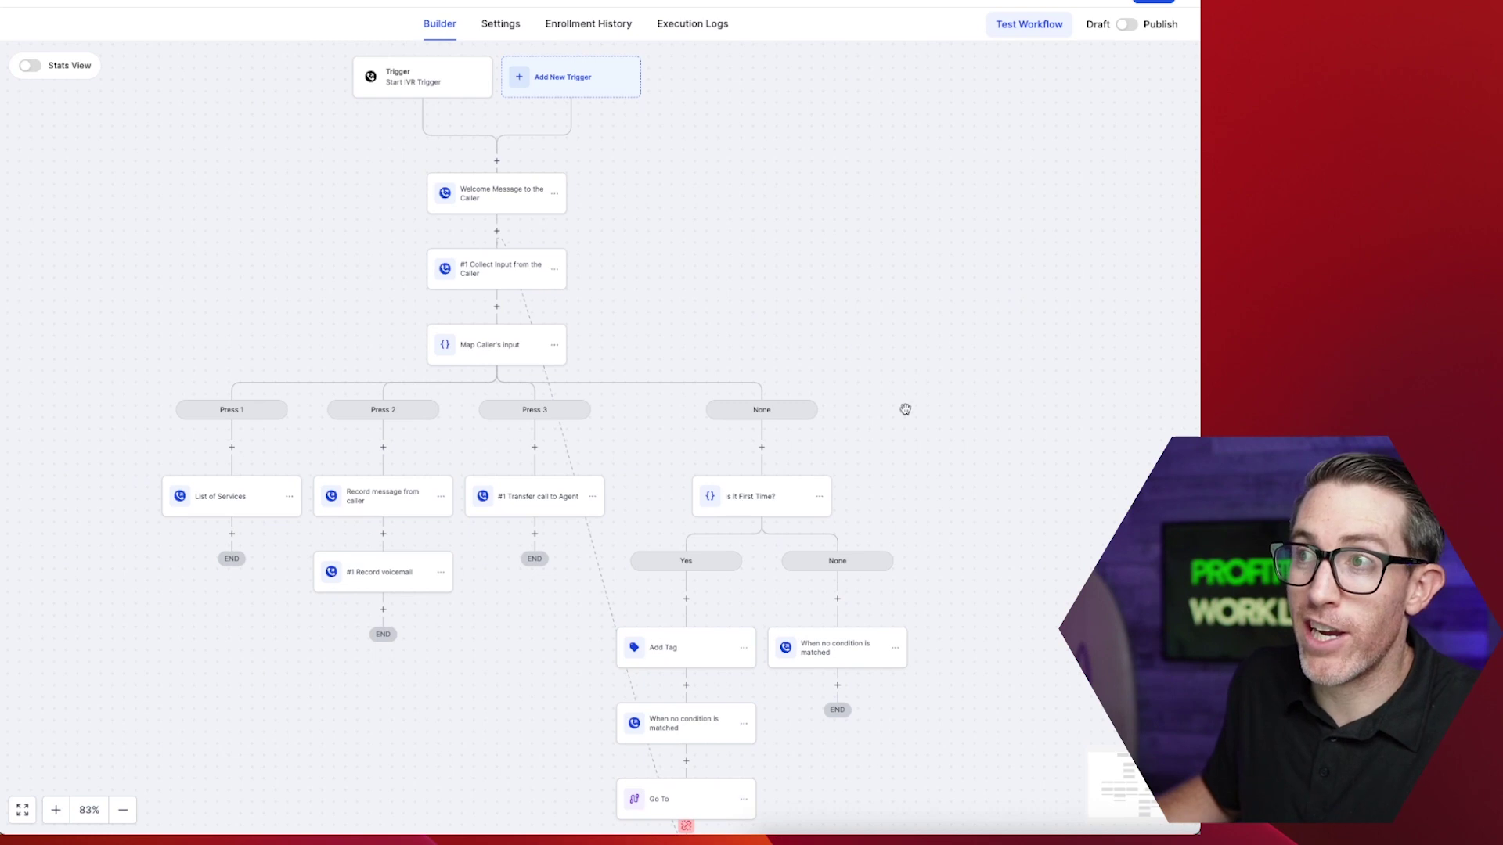
# - Set the "Is it First Time?" condition's Yes branch to Tags "Does not include" ivr1 and save it
pyautogui.click(758, 493)
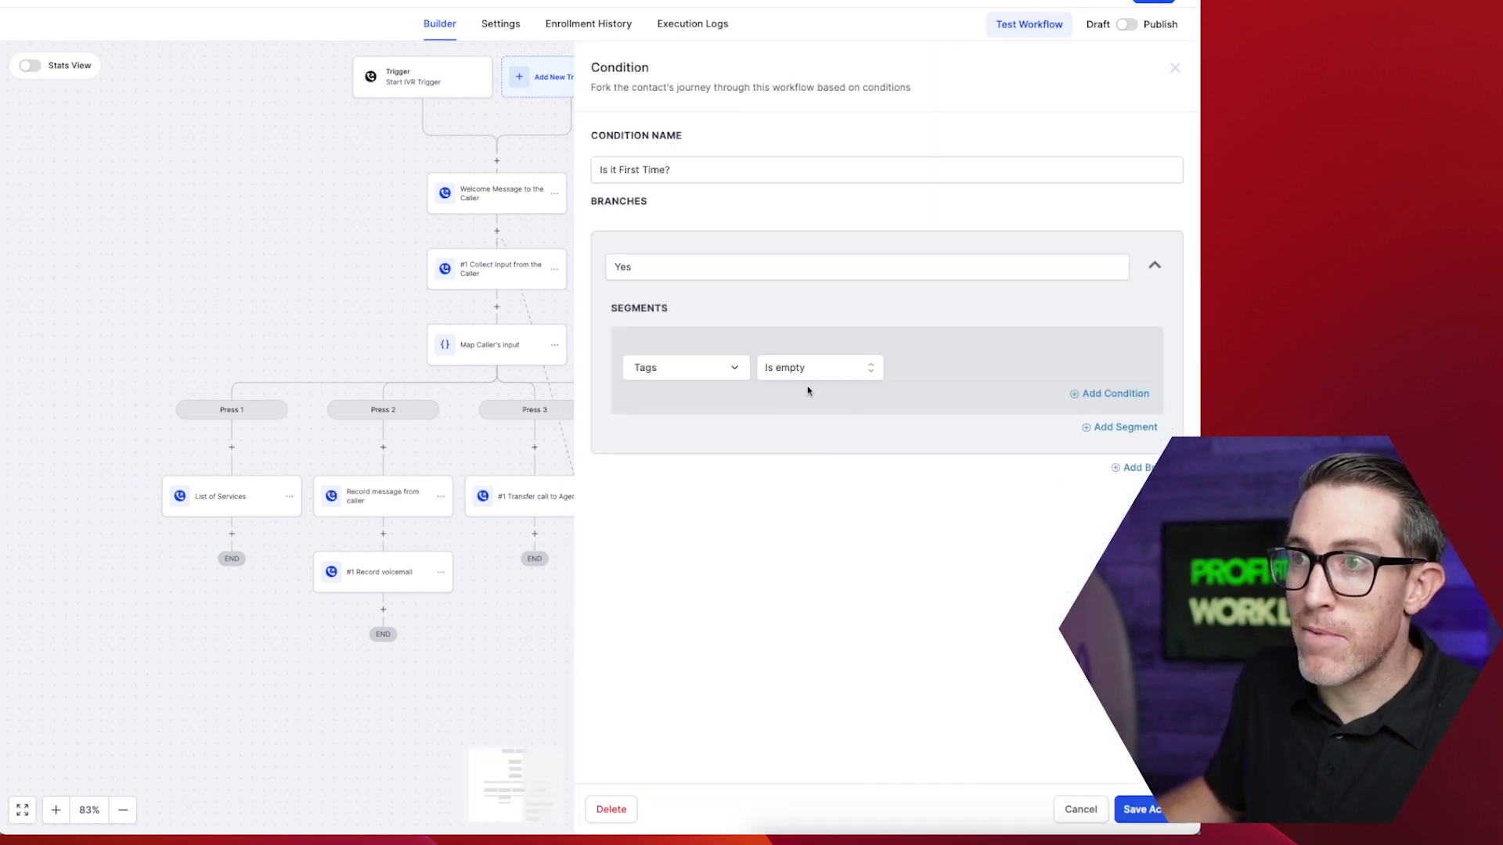
pyautogui.click(786, 363)
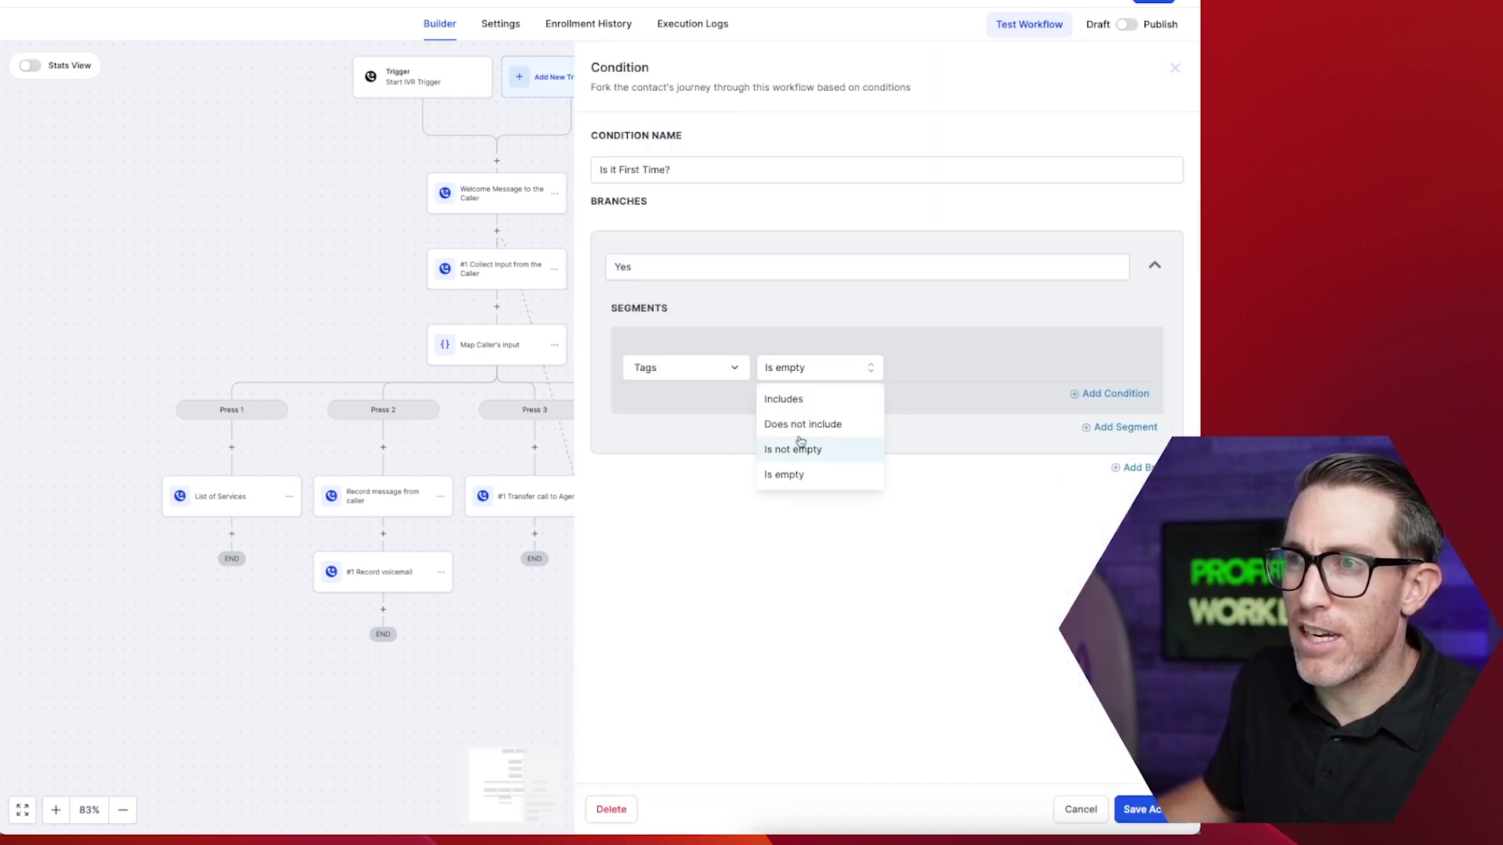
pyautogui.click(802, 425)
pyautogui.click(932, 370)
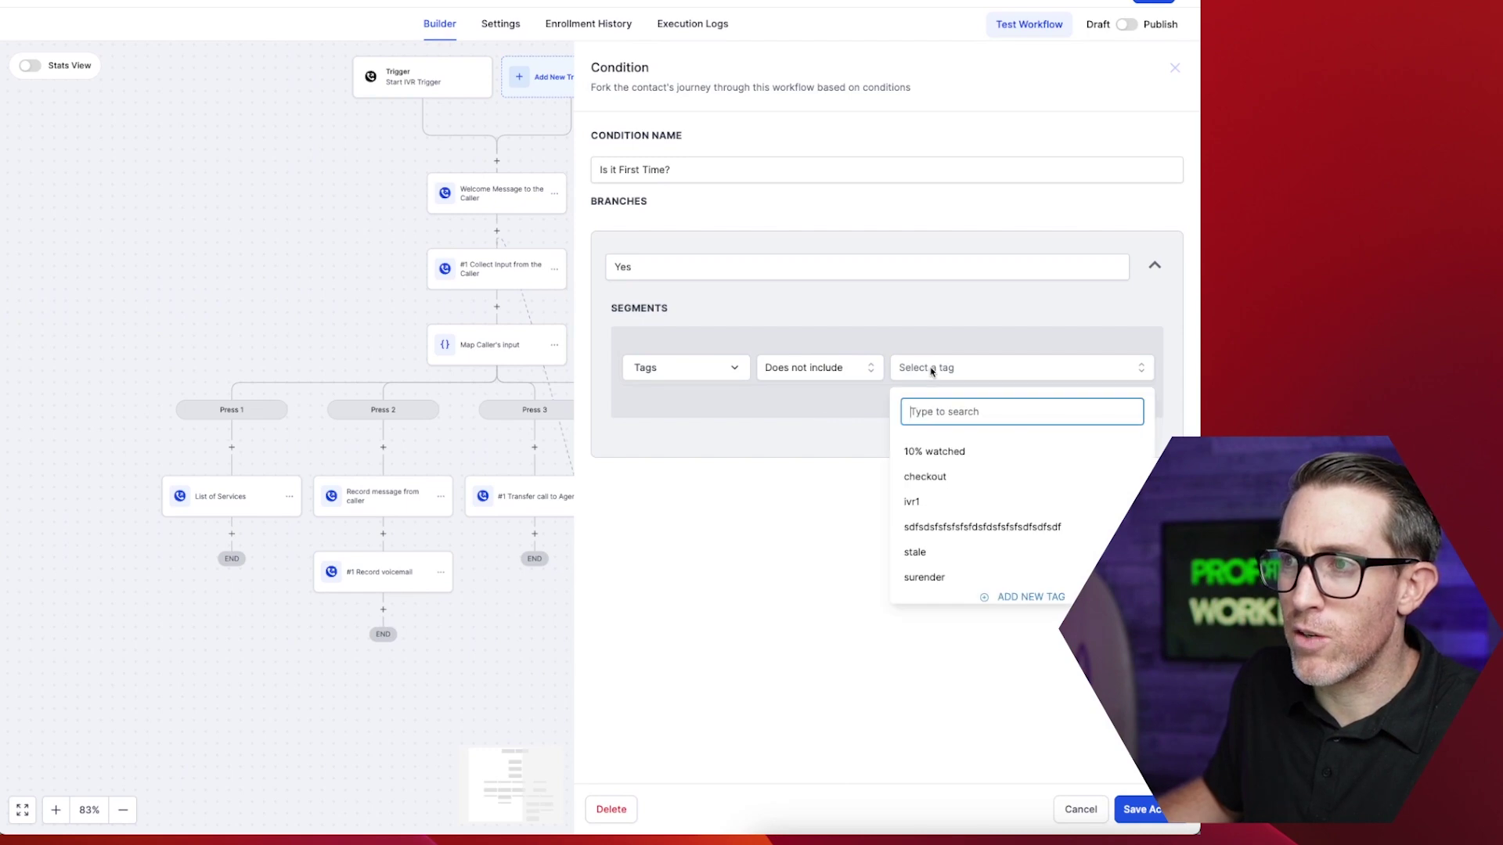
pyautogui.write('ivr')
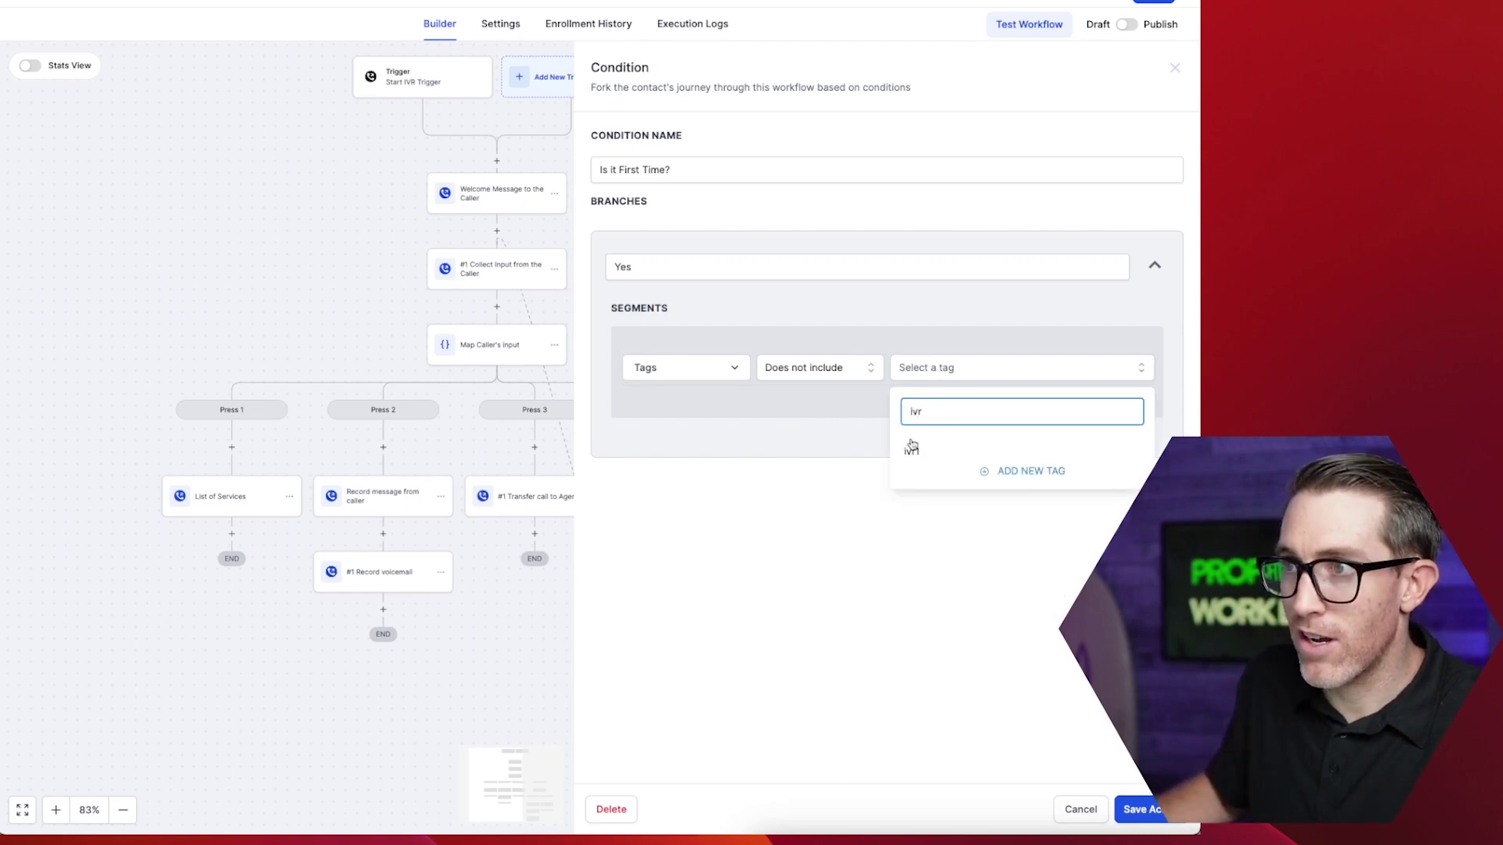
pyautogui.click(912, 447)
pyautogui.click(1073, 699)
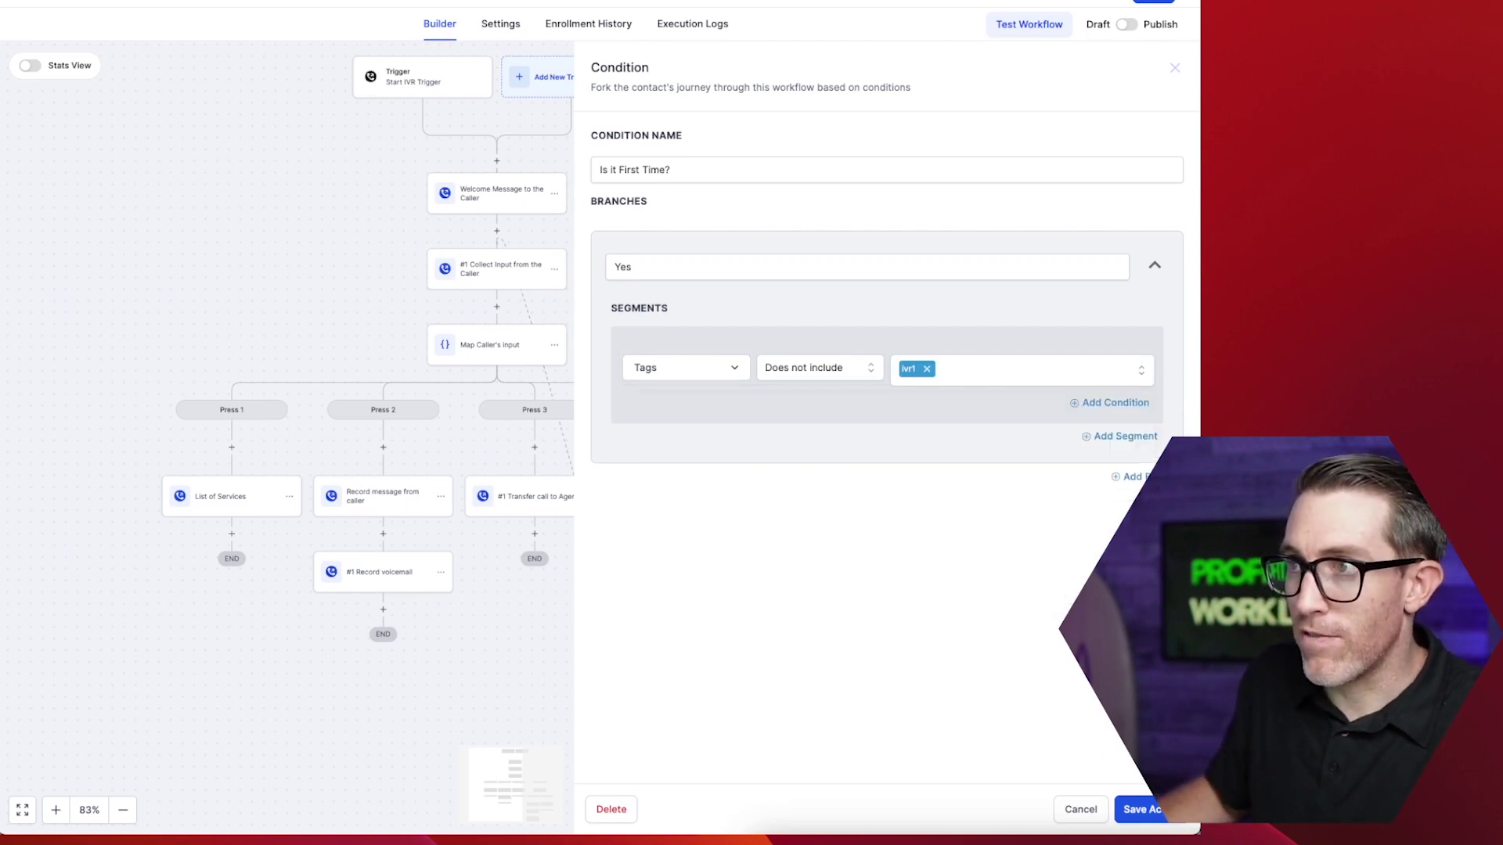
pyautogui.click(1154, 820)
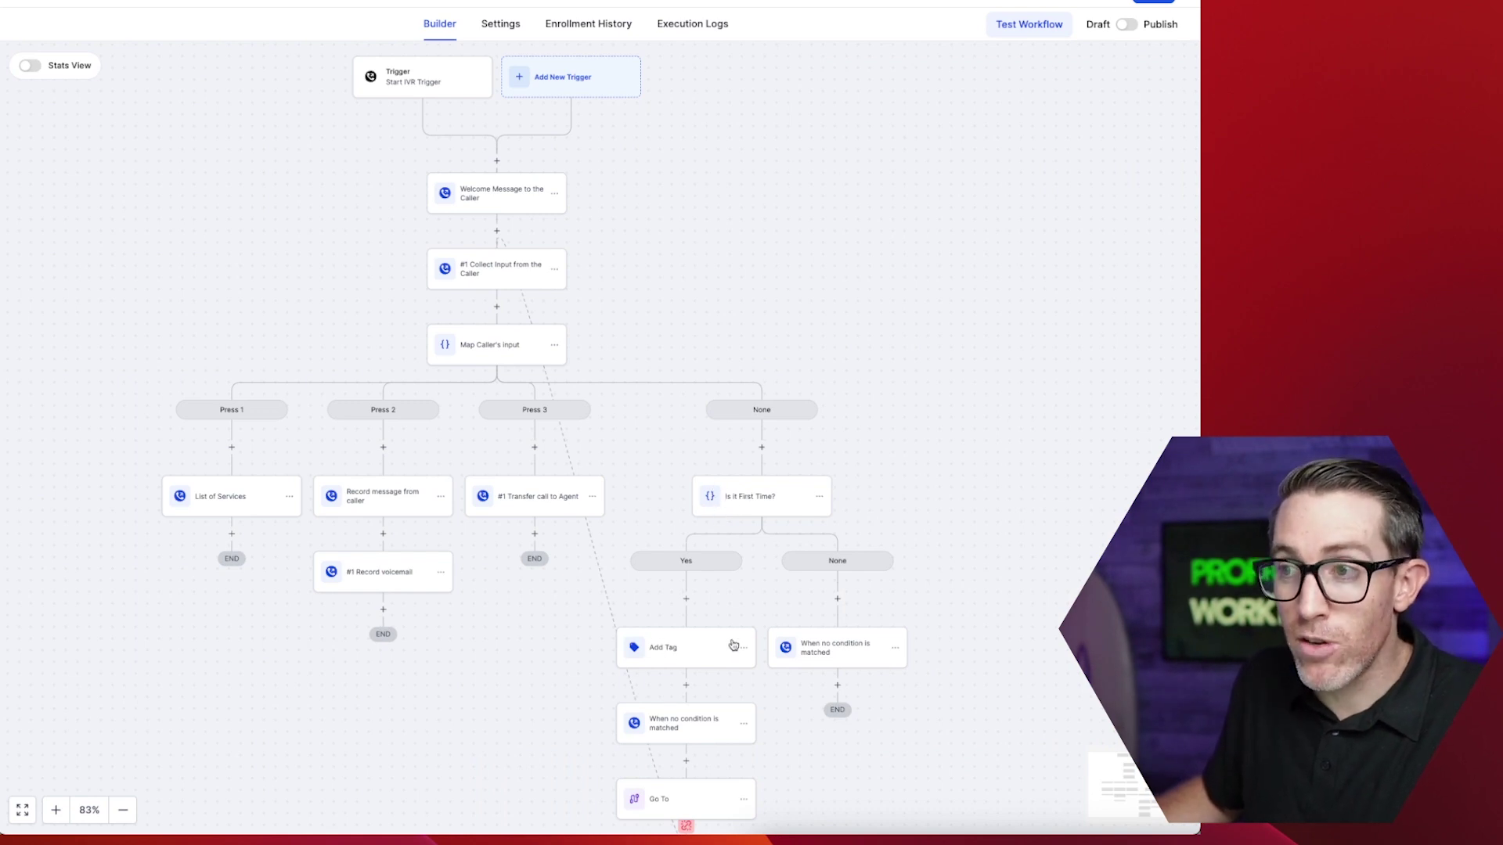
# - Add a Remove Contact Tag action for ivr1 before the no-match message on the condition's None branch and save it
pyautogui.click(837, 598)
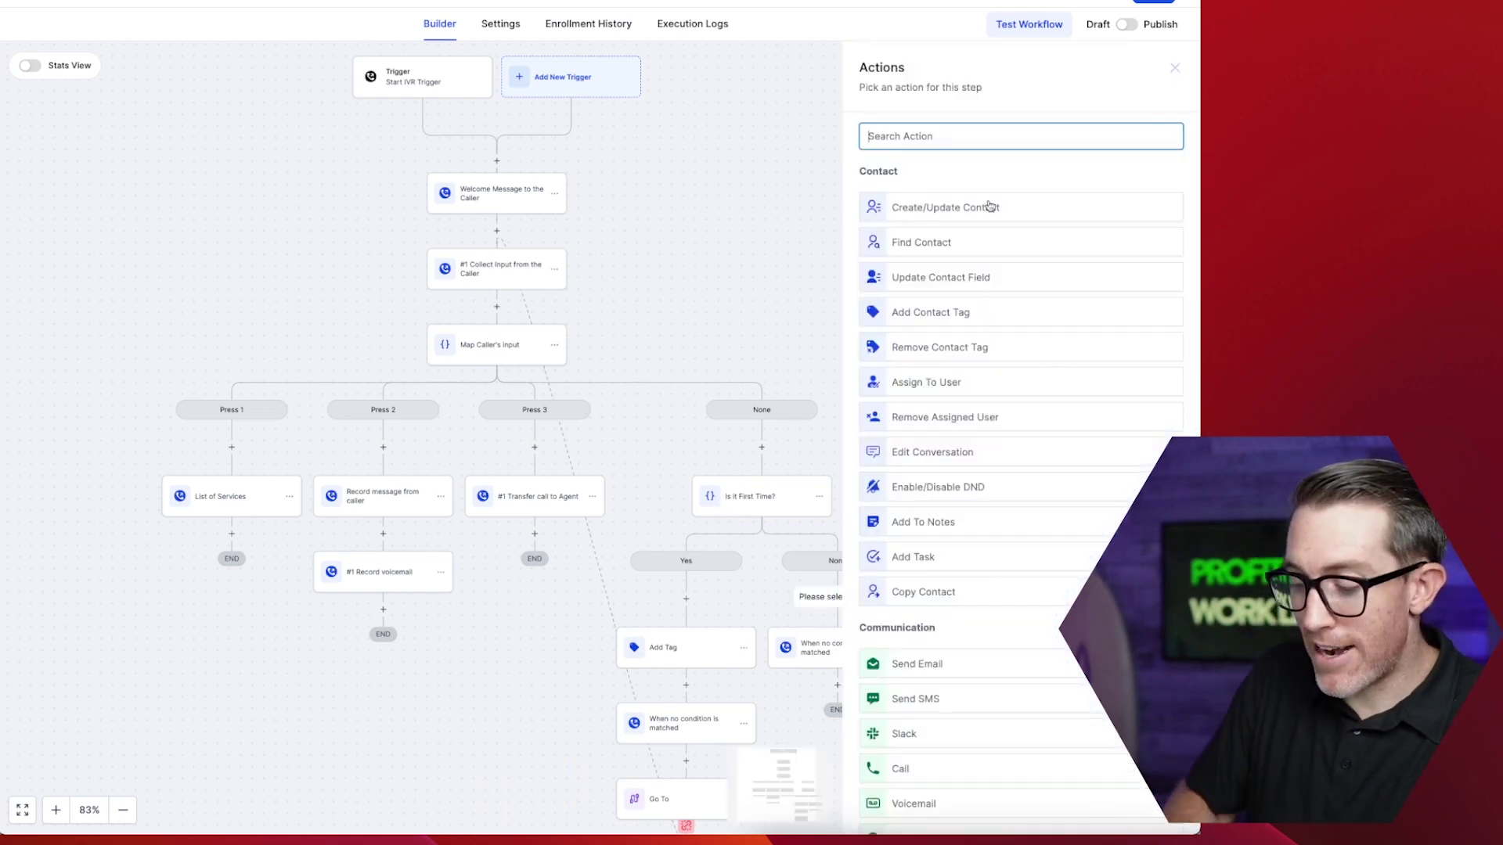
pyautogui.write('tags')
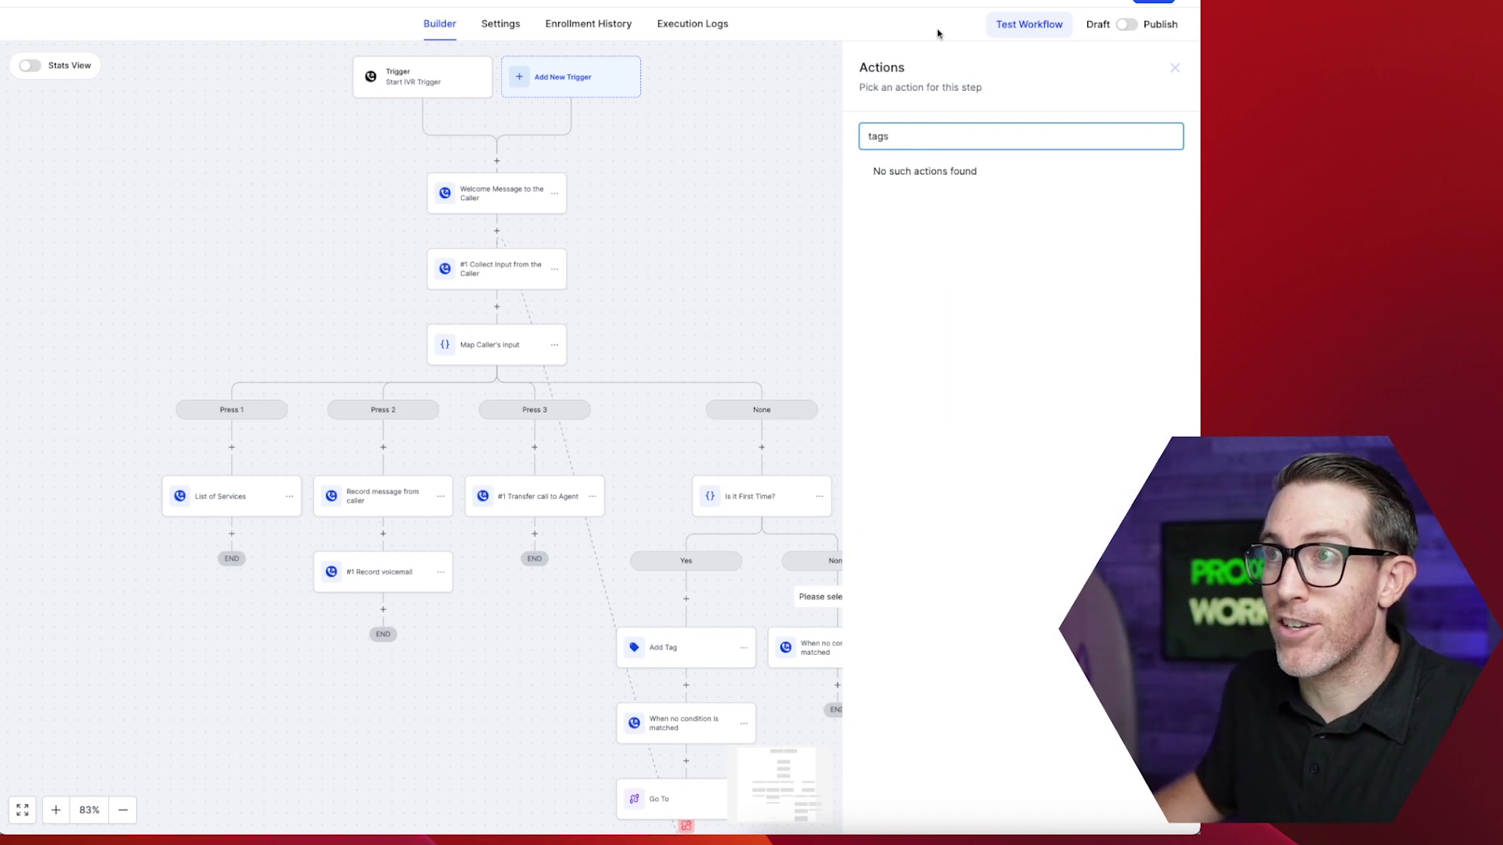
pyautogui.press('BackSpace')
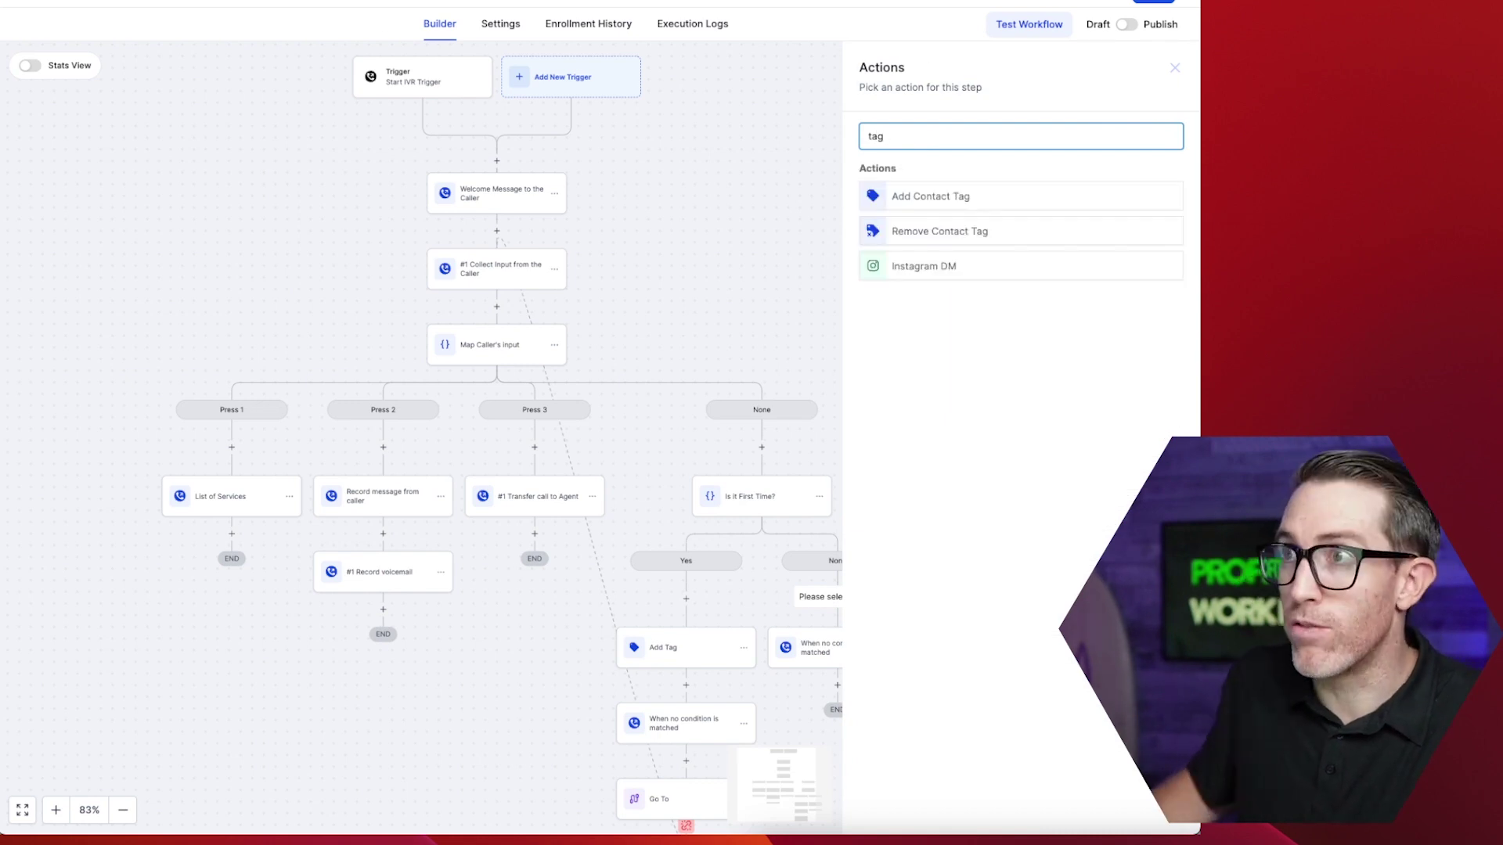
pyautogui.click(935, 228)
pyautogui.click(922, 227)
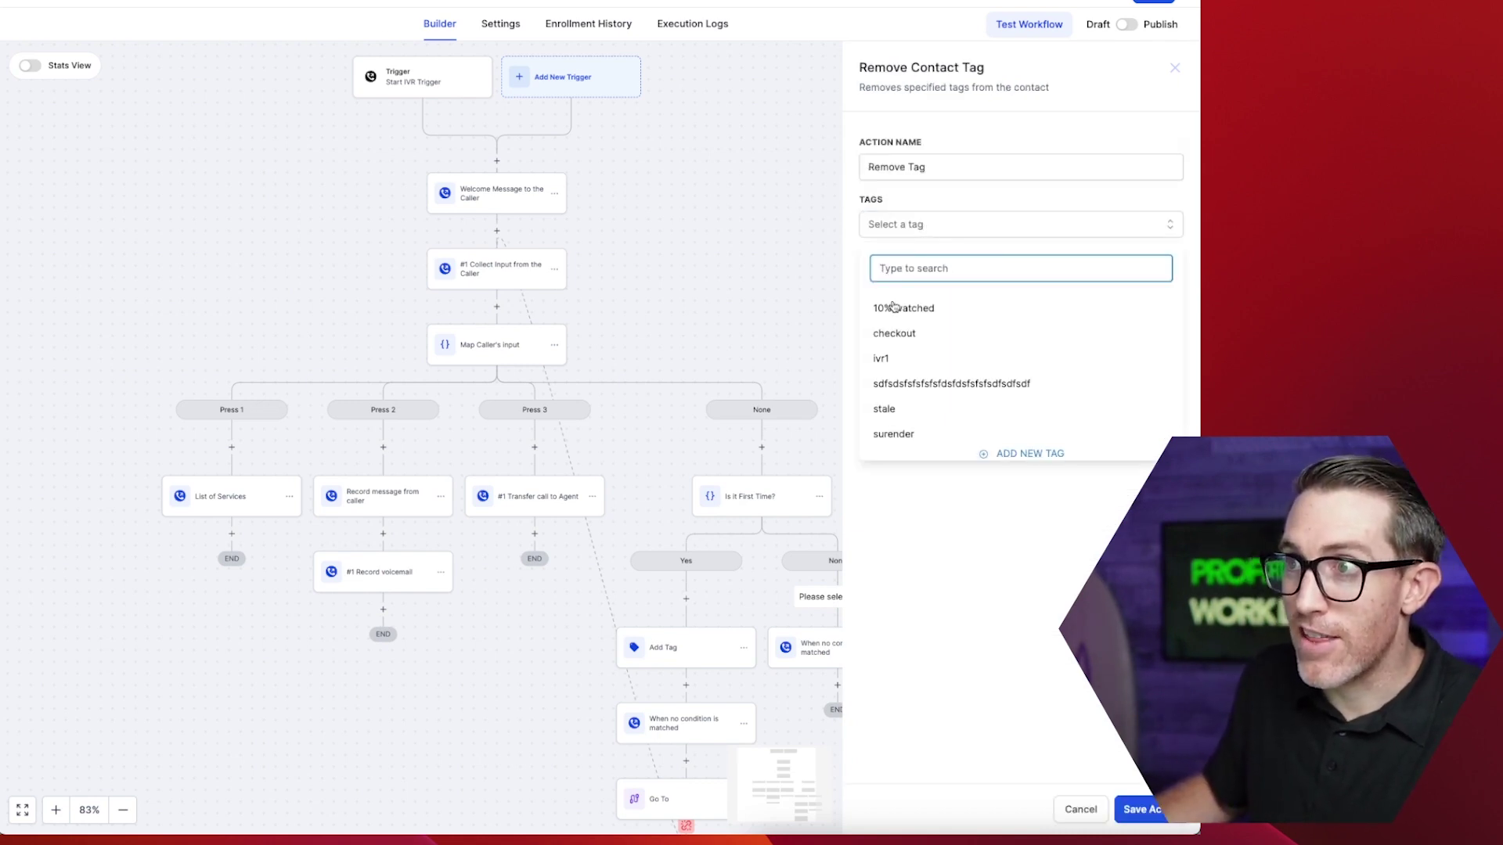
pyautogui.click(884, 360)
pyautogui.click(1140, 809)
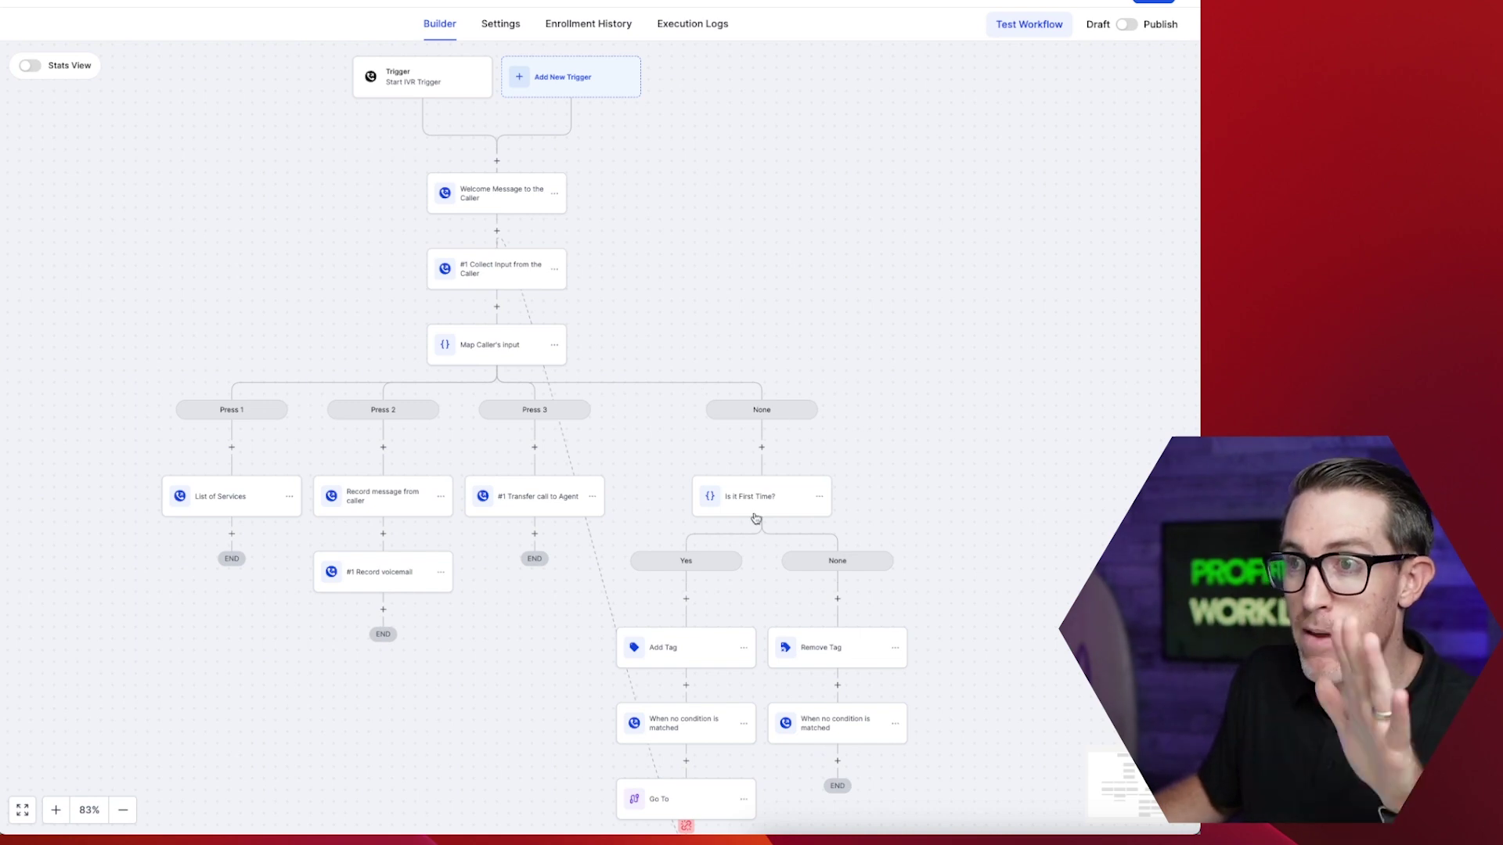
# - Review the settings of the "Is it First Time?" condition and the Yes branch's Add Tag action without changing them
pyautogui.moveTo(879, 490); pyautogui.dragTo(856, 251)
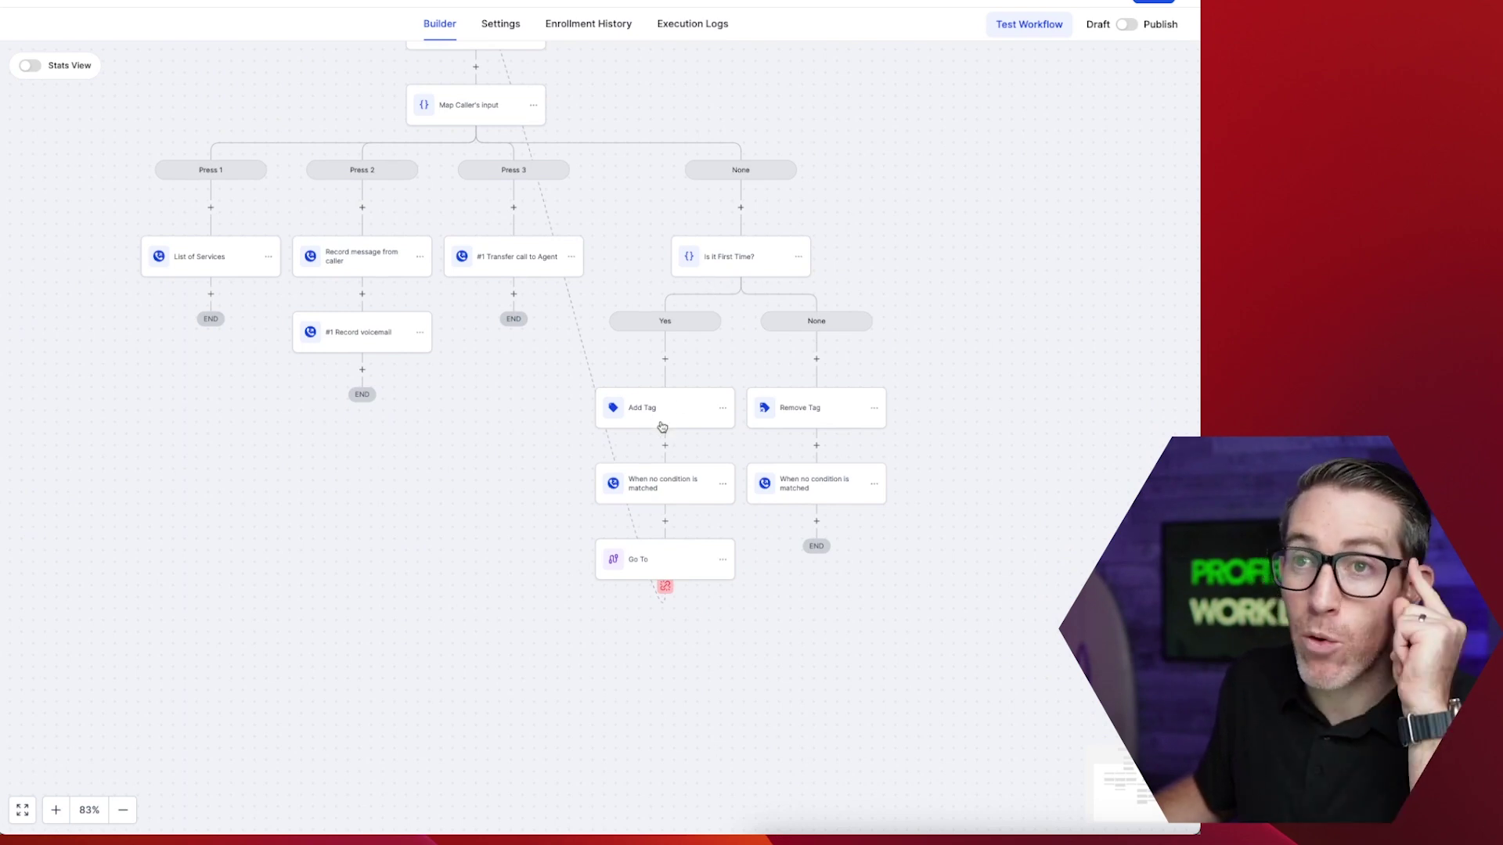
pyautogui.click(728, 266)
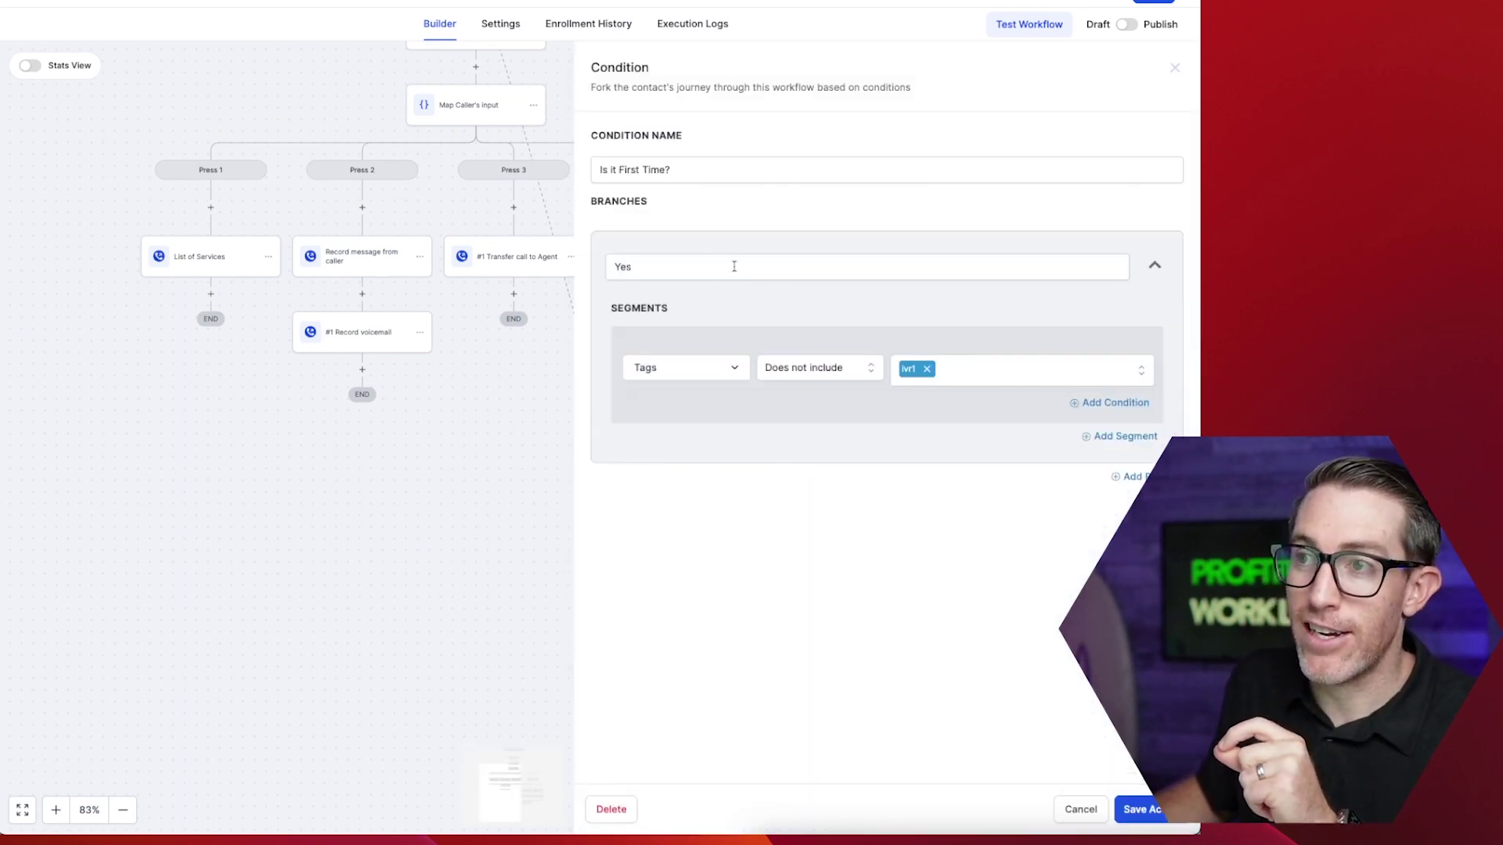
pyautogui.click(1081, 810)
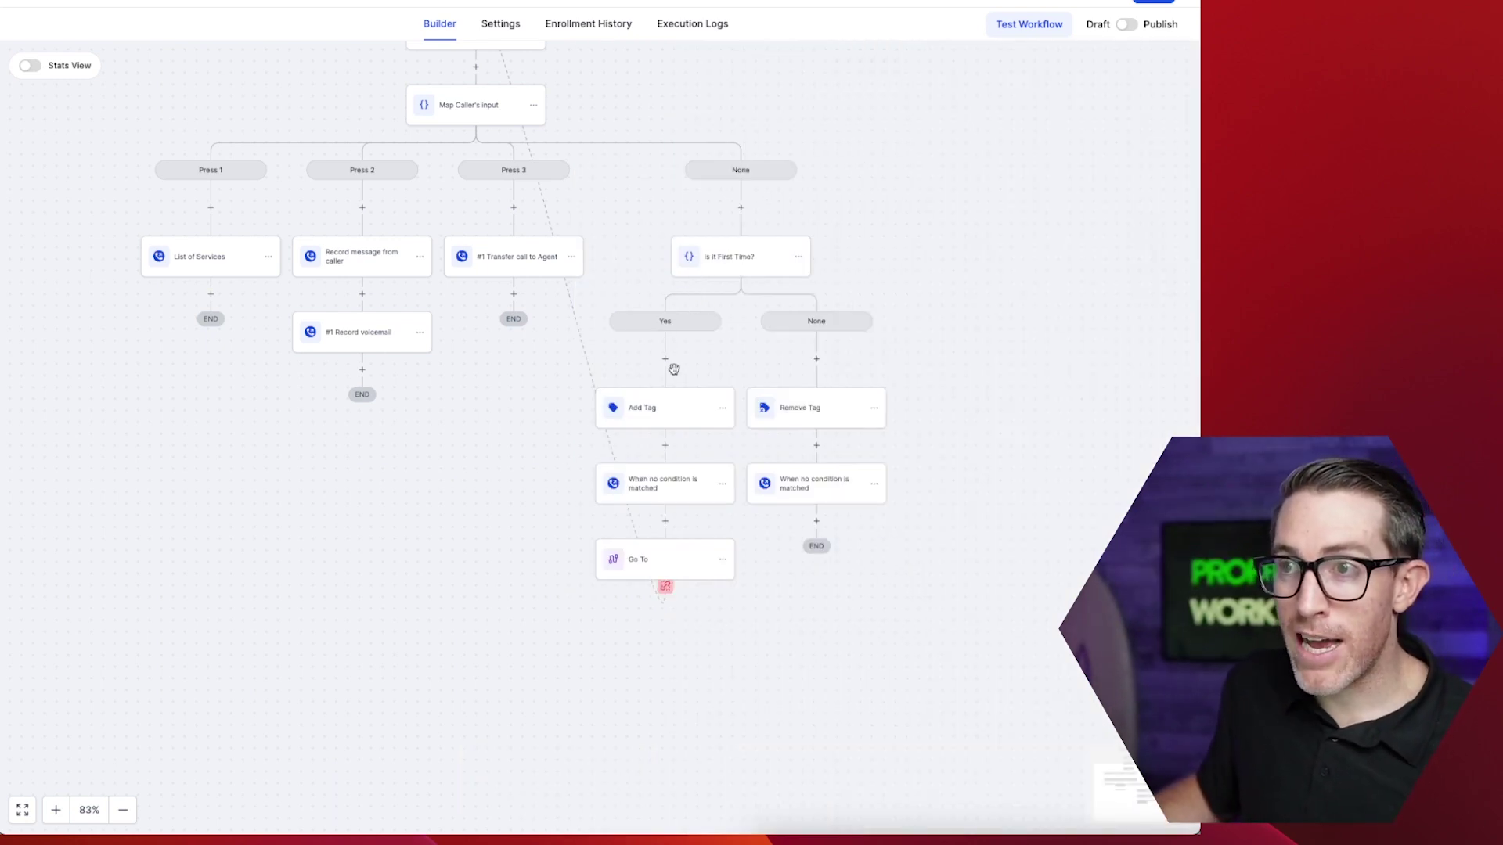
pyautogui.click(662, 415)
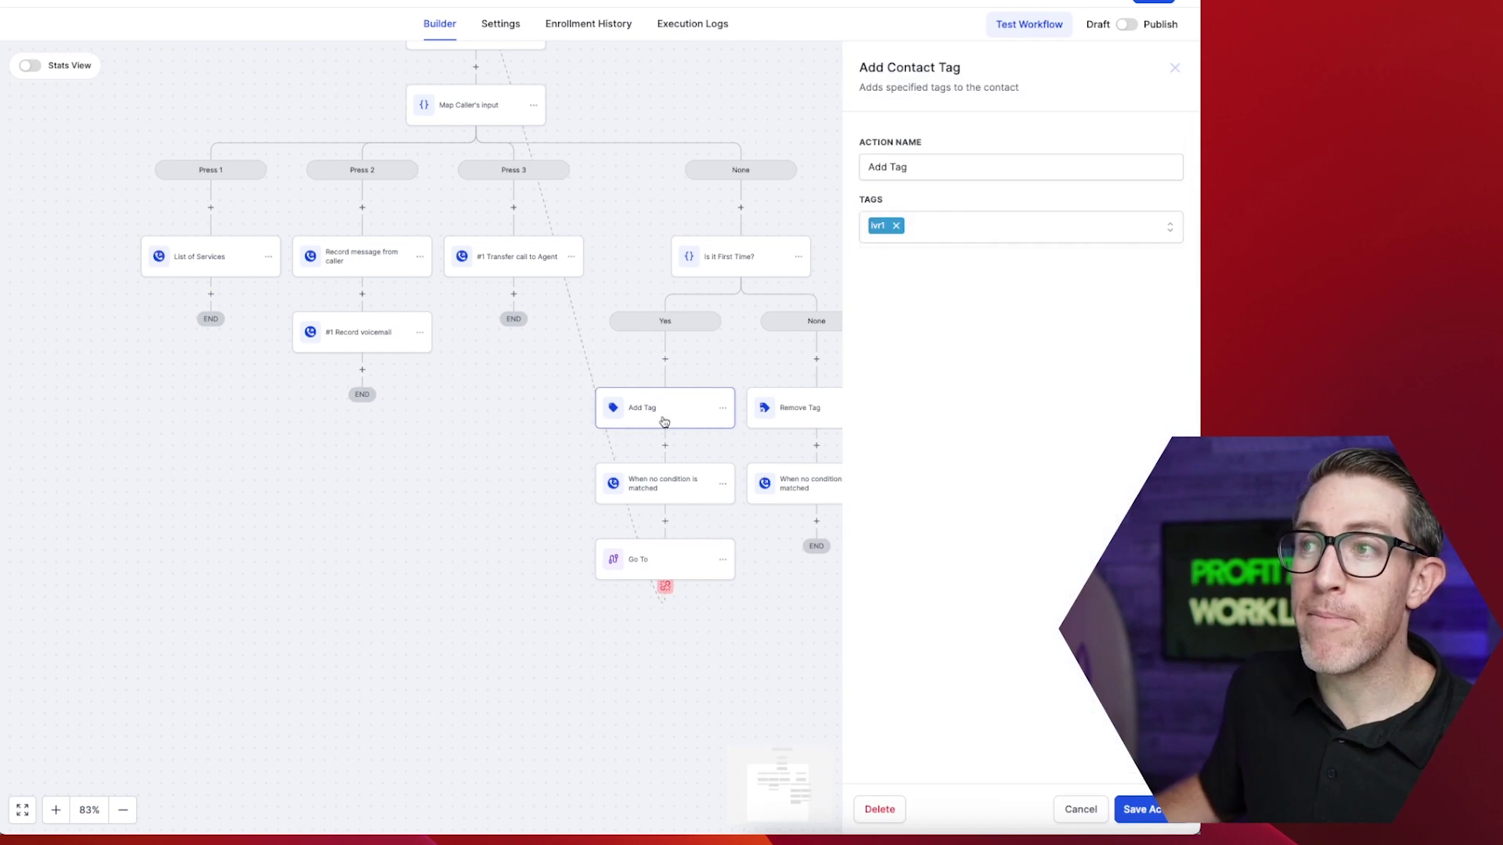
pyautogui.click(1080, 809)
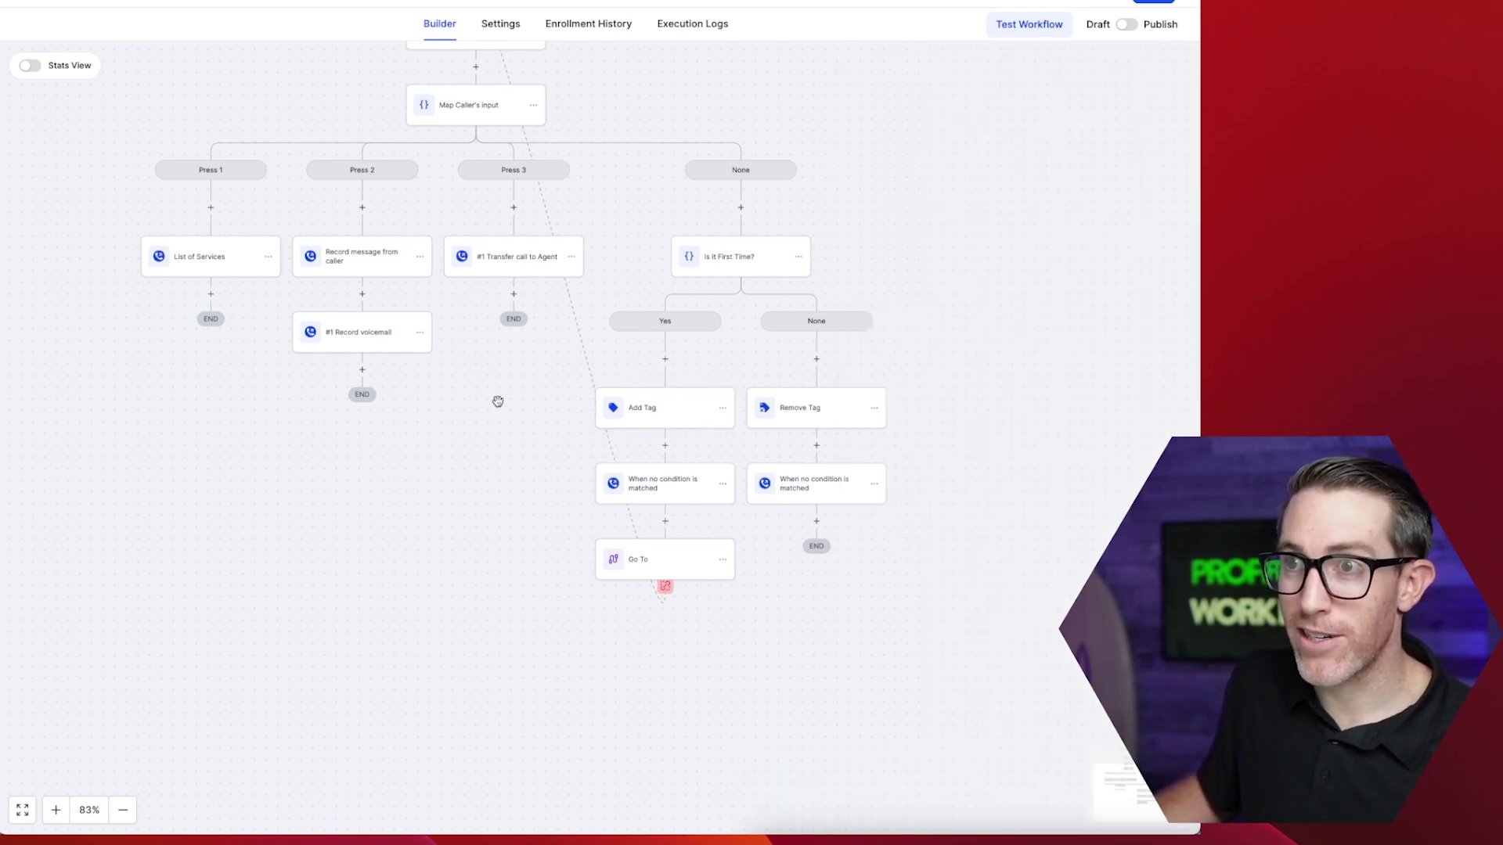
# - Correct the misspelled word to "selection" in the text of the Yes branch's no-match message and save the action
pyautogui.scroll(3, 529, 391)
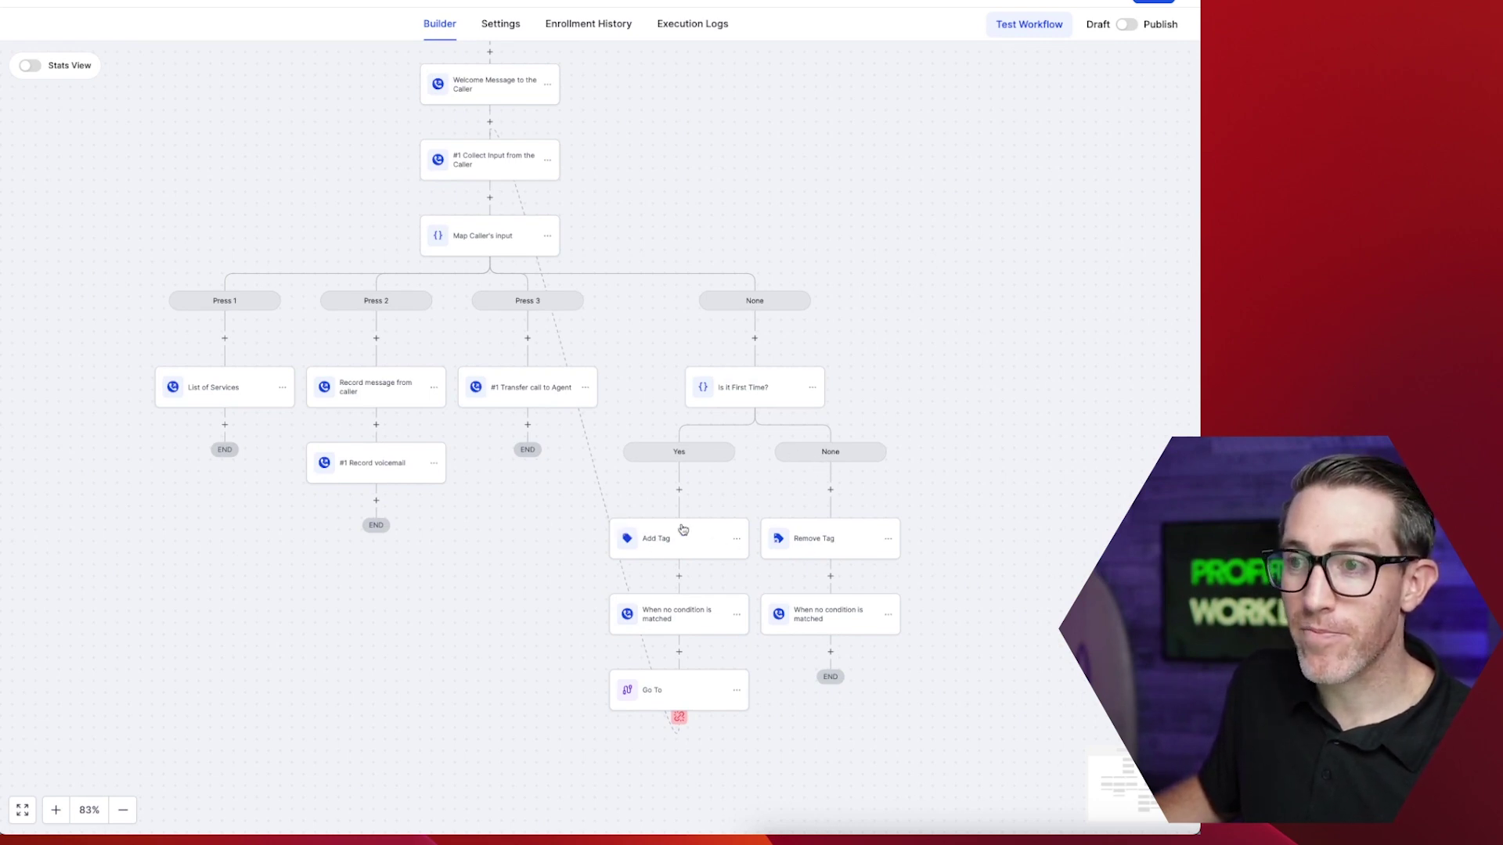
pyautogui.click(691, 629)
pyautogui.moveTo(883, 296); pyautogui.dragTo(1190, 299)
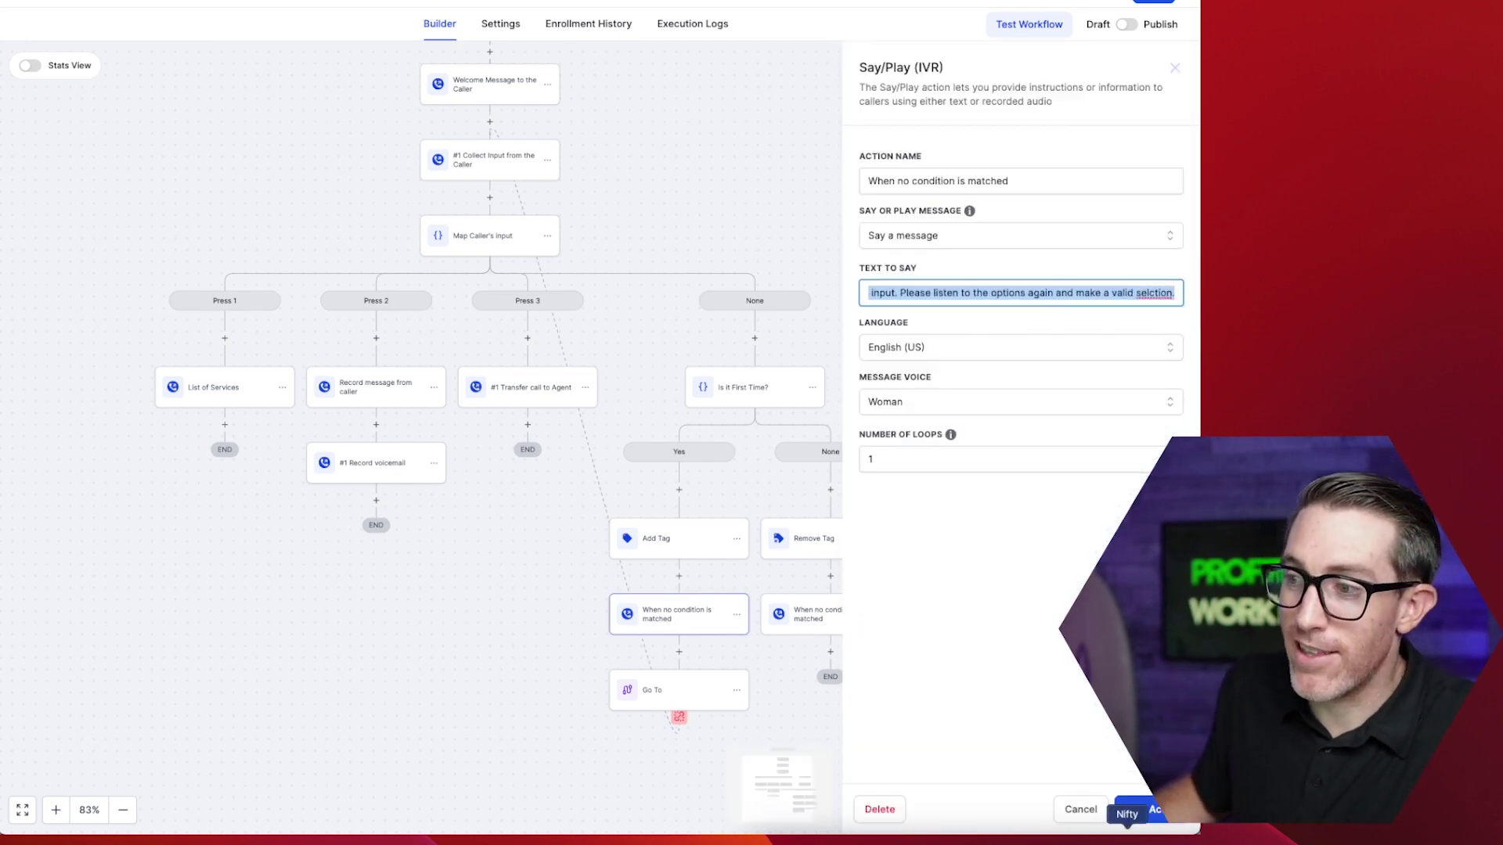
pyautogui.click(1149, 293)
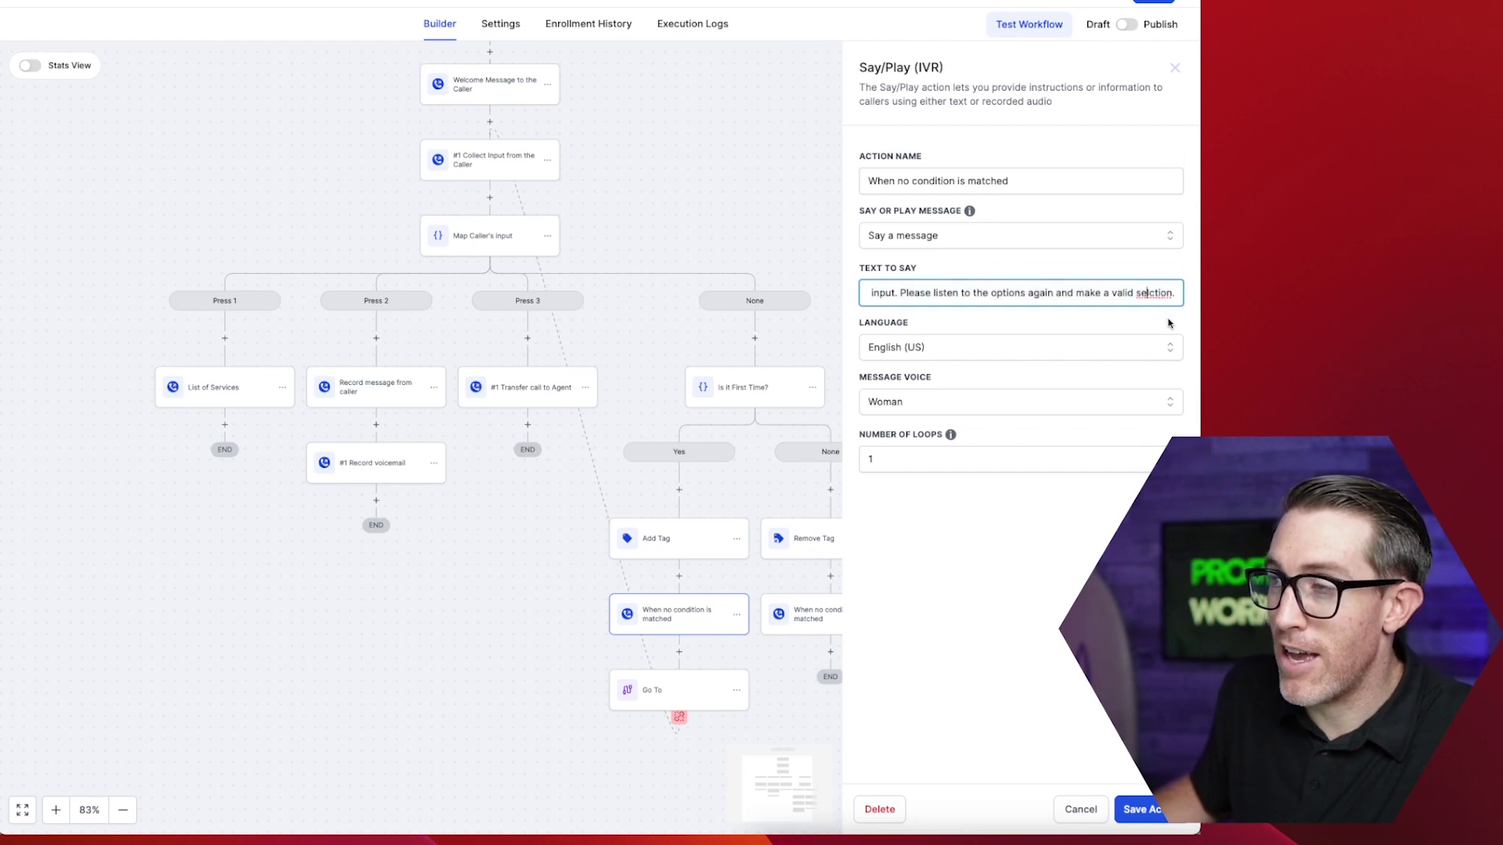
pyautogui.write('e')
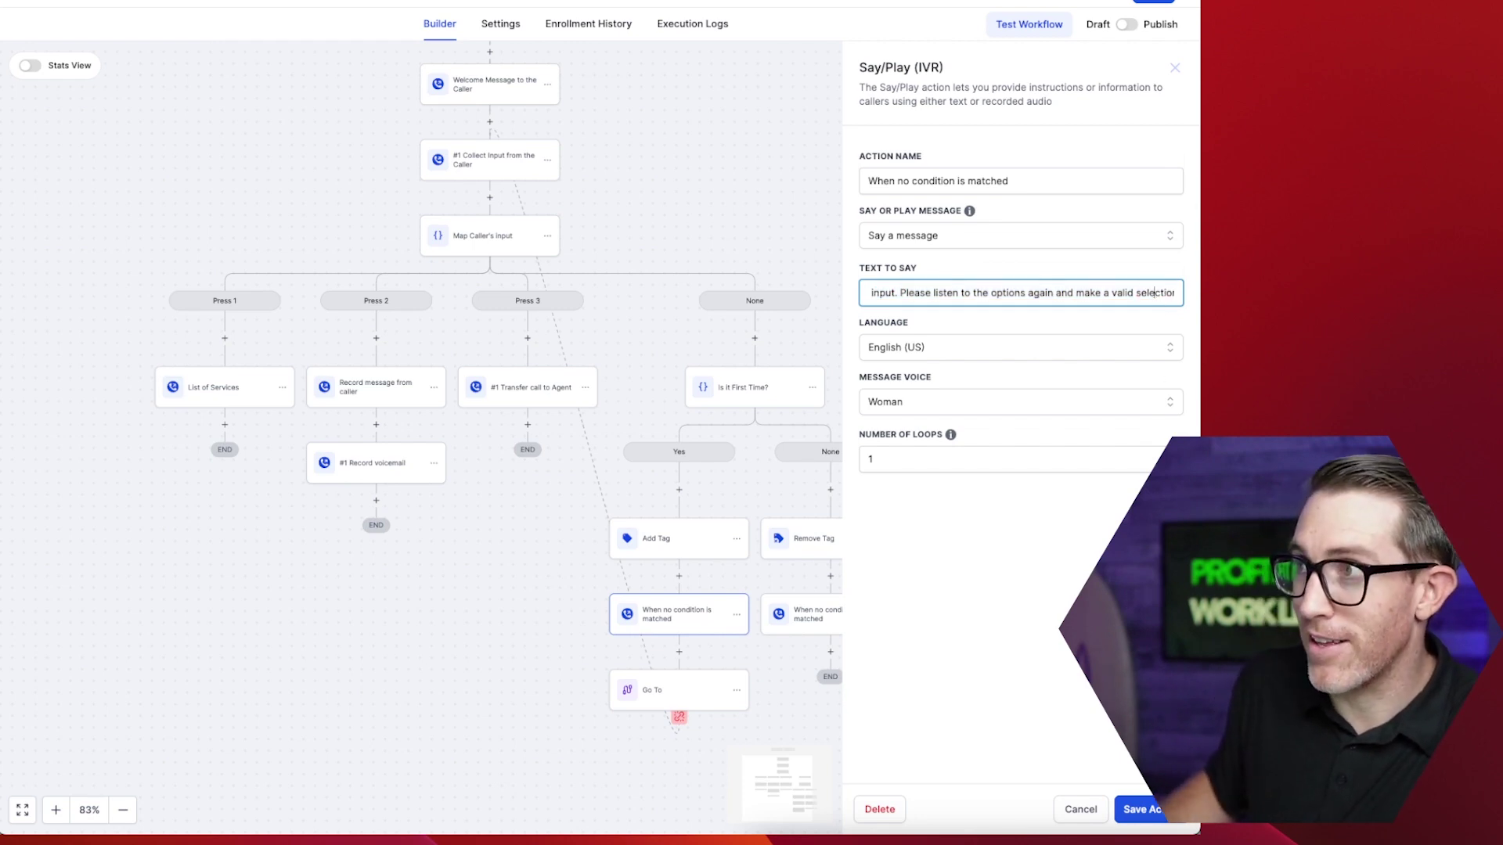
pyautogui.moveTo(1127, 293); pyautogui.dragTo(1184, 292)
pyautogui.click(1146, 818)
# - Review the settings of the Collect Input from the Caller action and the None branch's no-match message
pyautogui.click(501, 176)
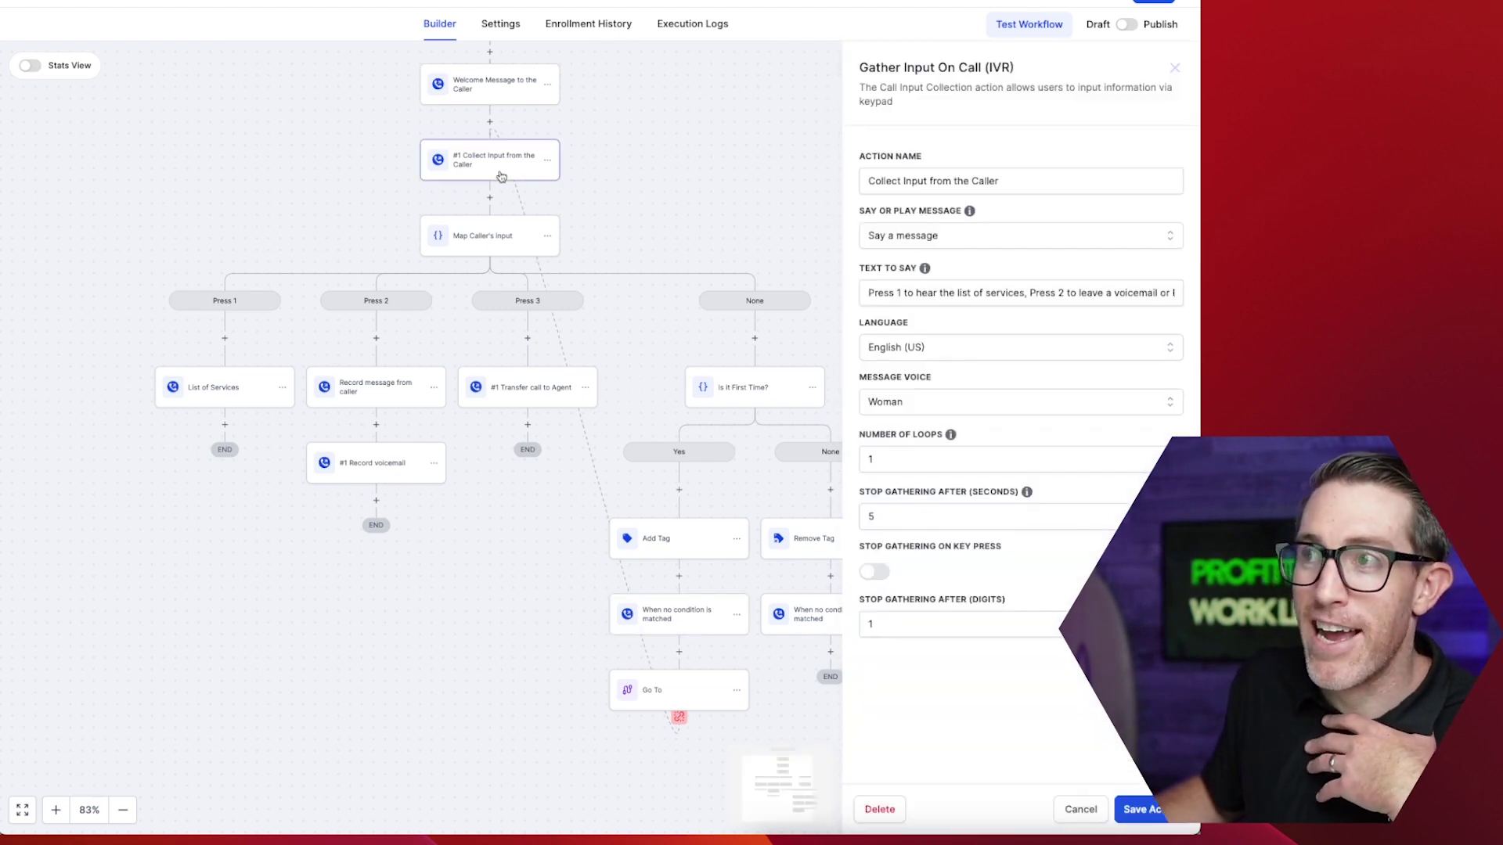
pyautogui.click(1079, 811)
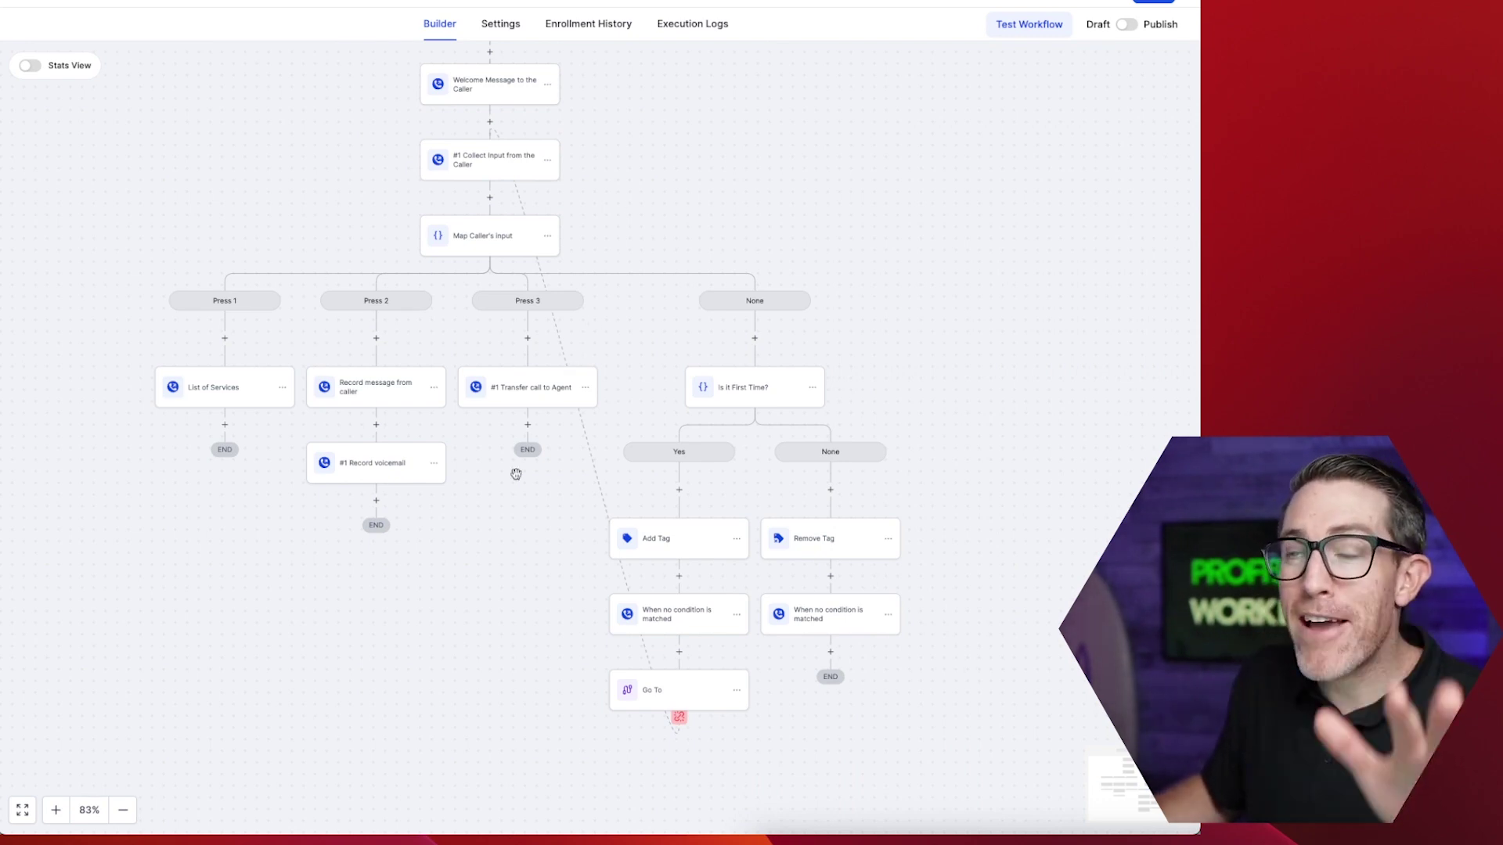
pyautogui.moveTo(317, 202); pyautogui.dragTo(338, 314)
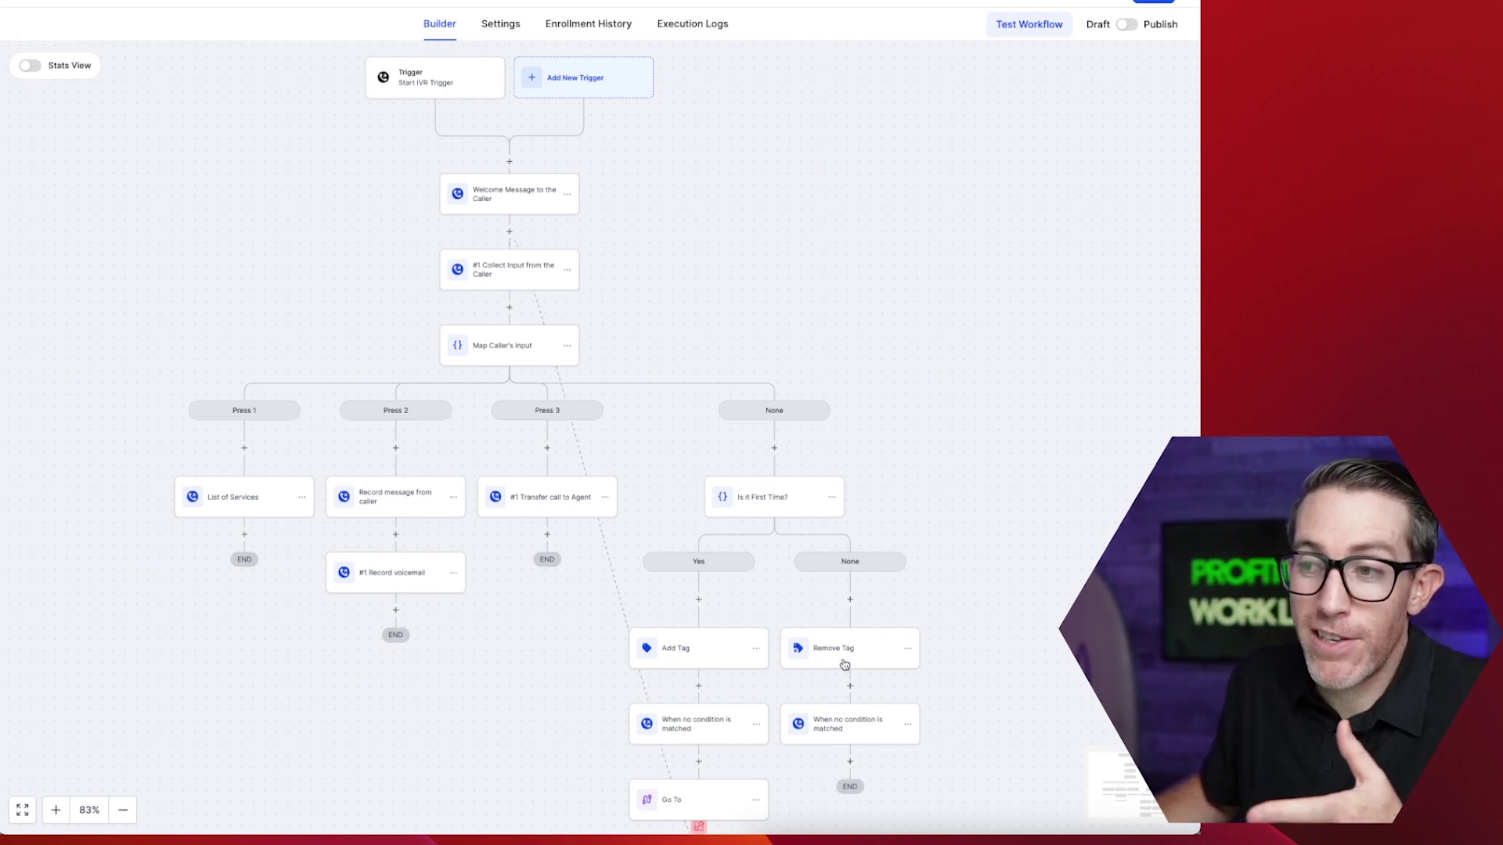
pyautogui.click(849, 734)
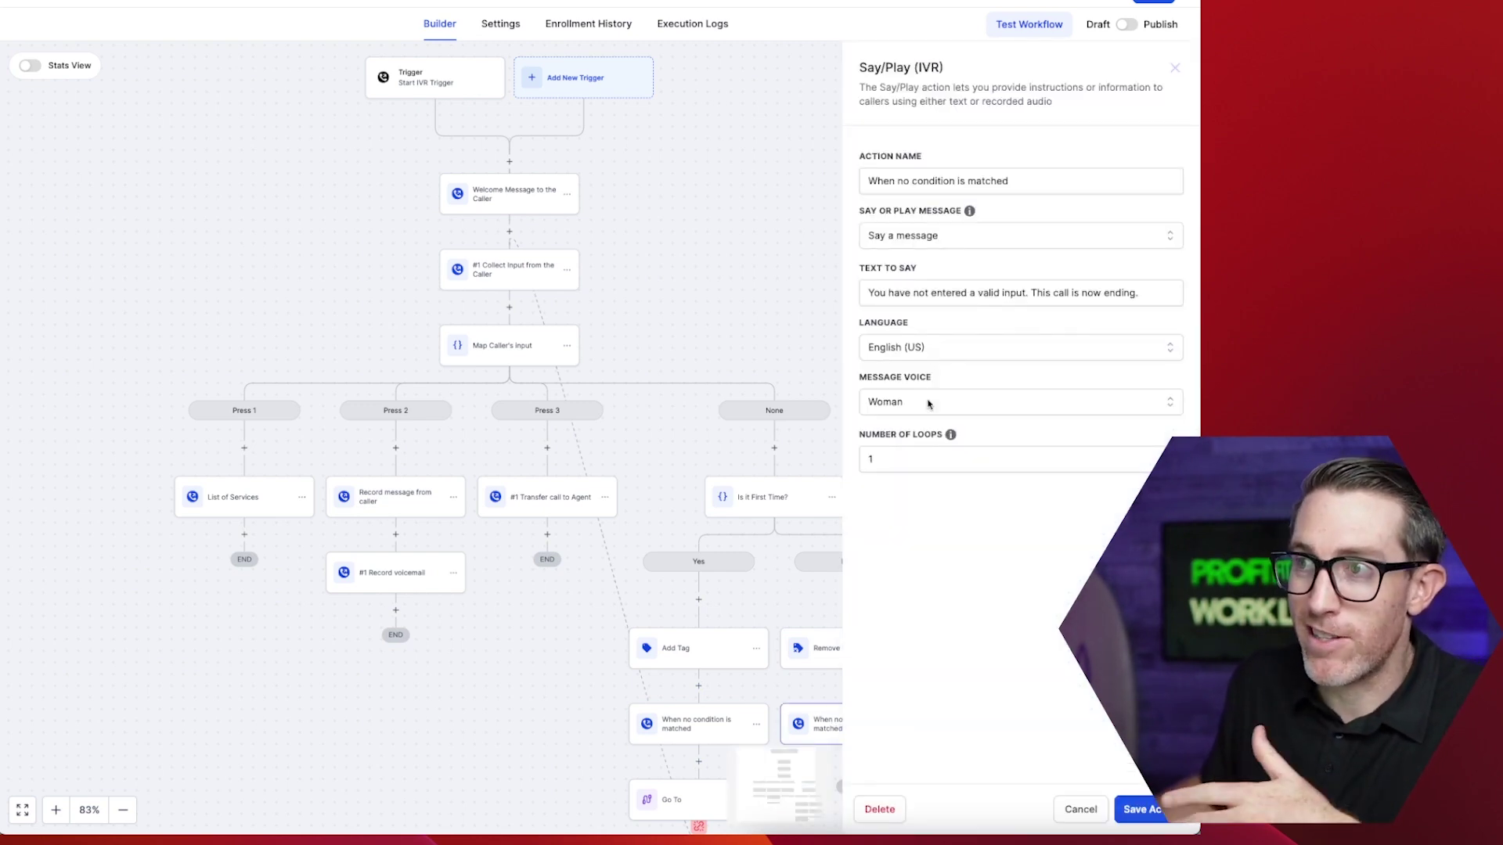
pyautogui.click(1135, 809)
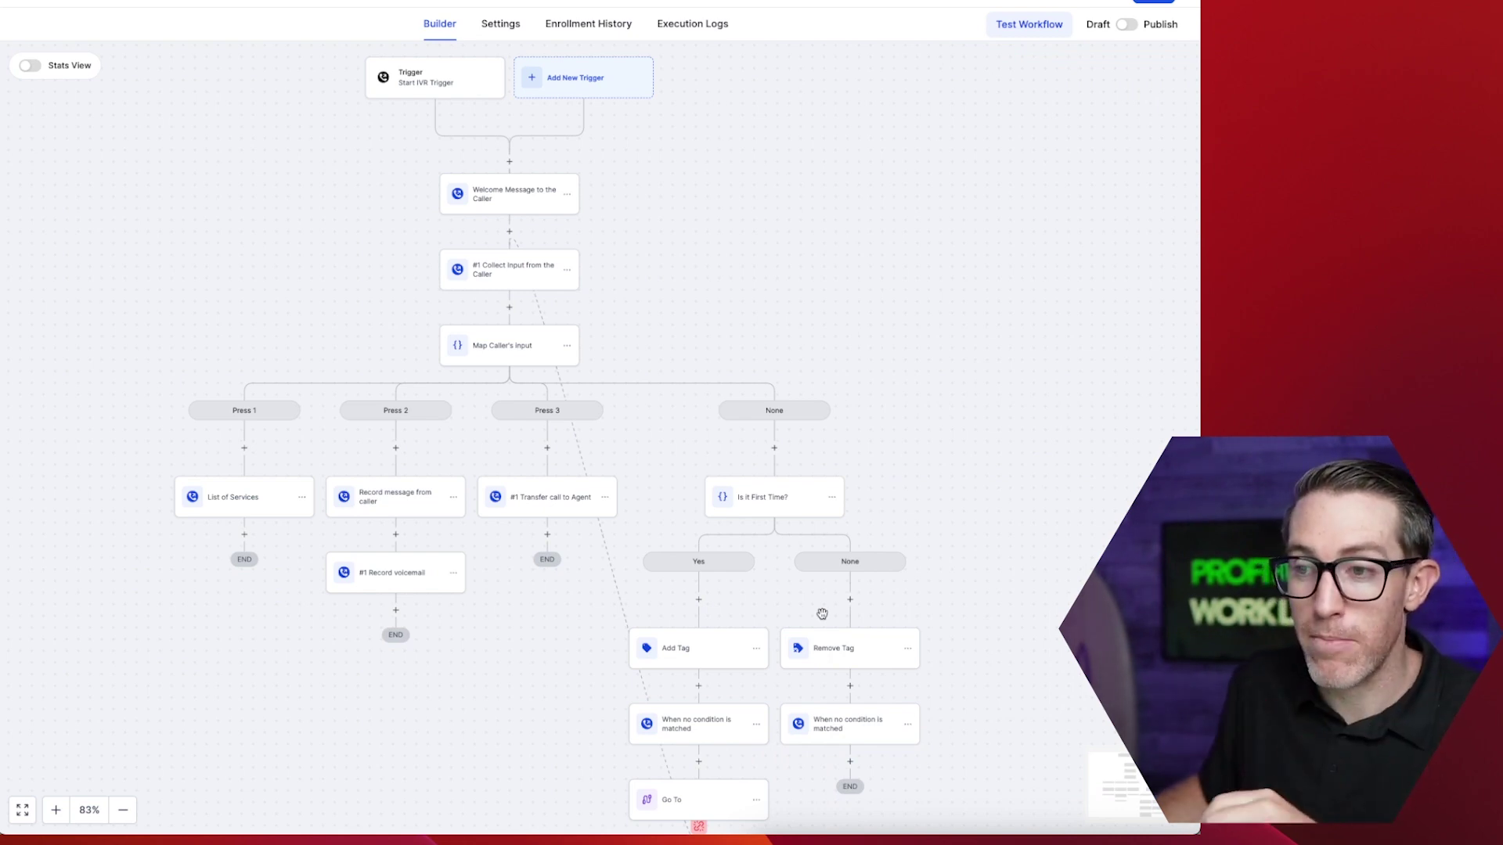
# - Add a Remove Contact Tag action for ivr1 after List of Services on the Press 1 branch and save it
pyautogui.moveTo(583, 636); pyautogui.dragTo(553, 613)
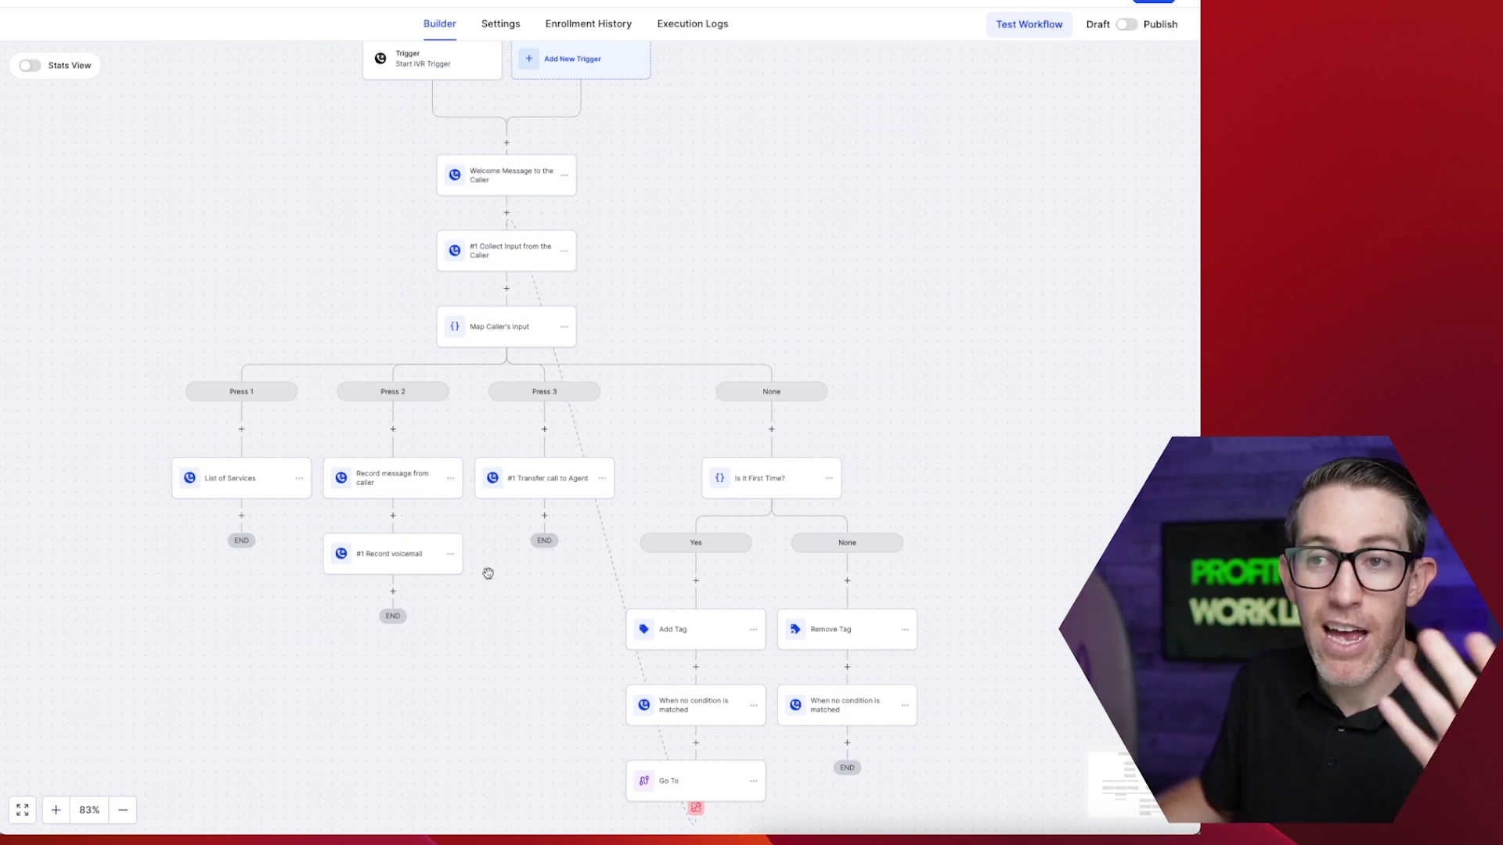
pyautogui.click(242, 517)
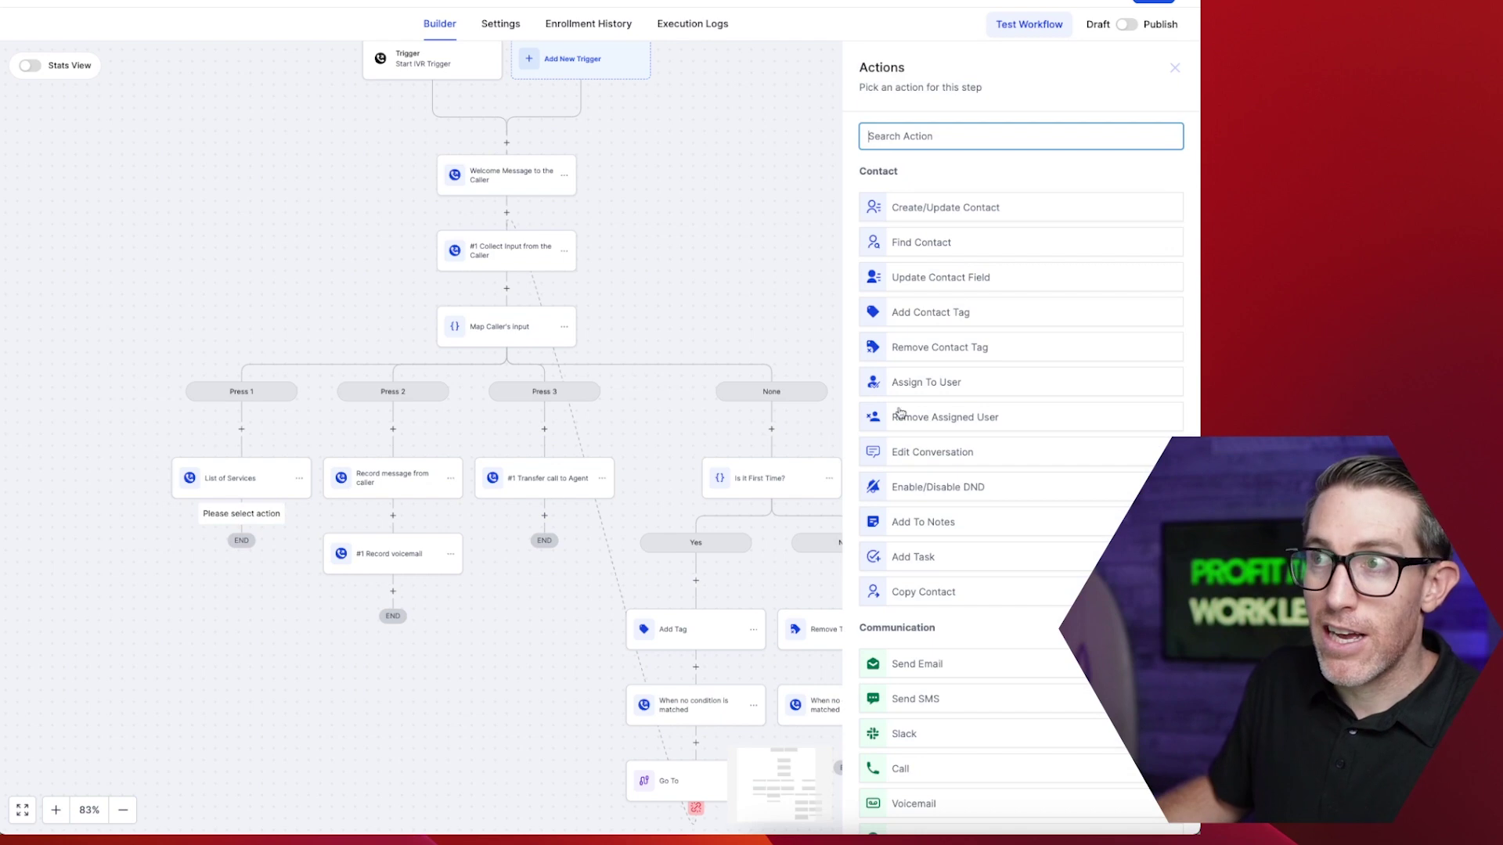
pyautogui.write('remo')
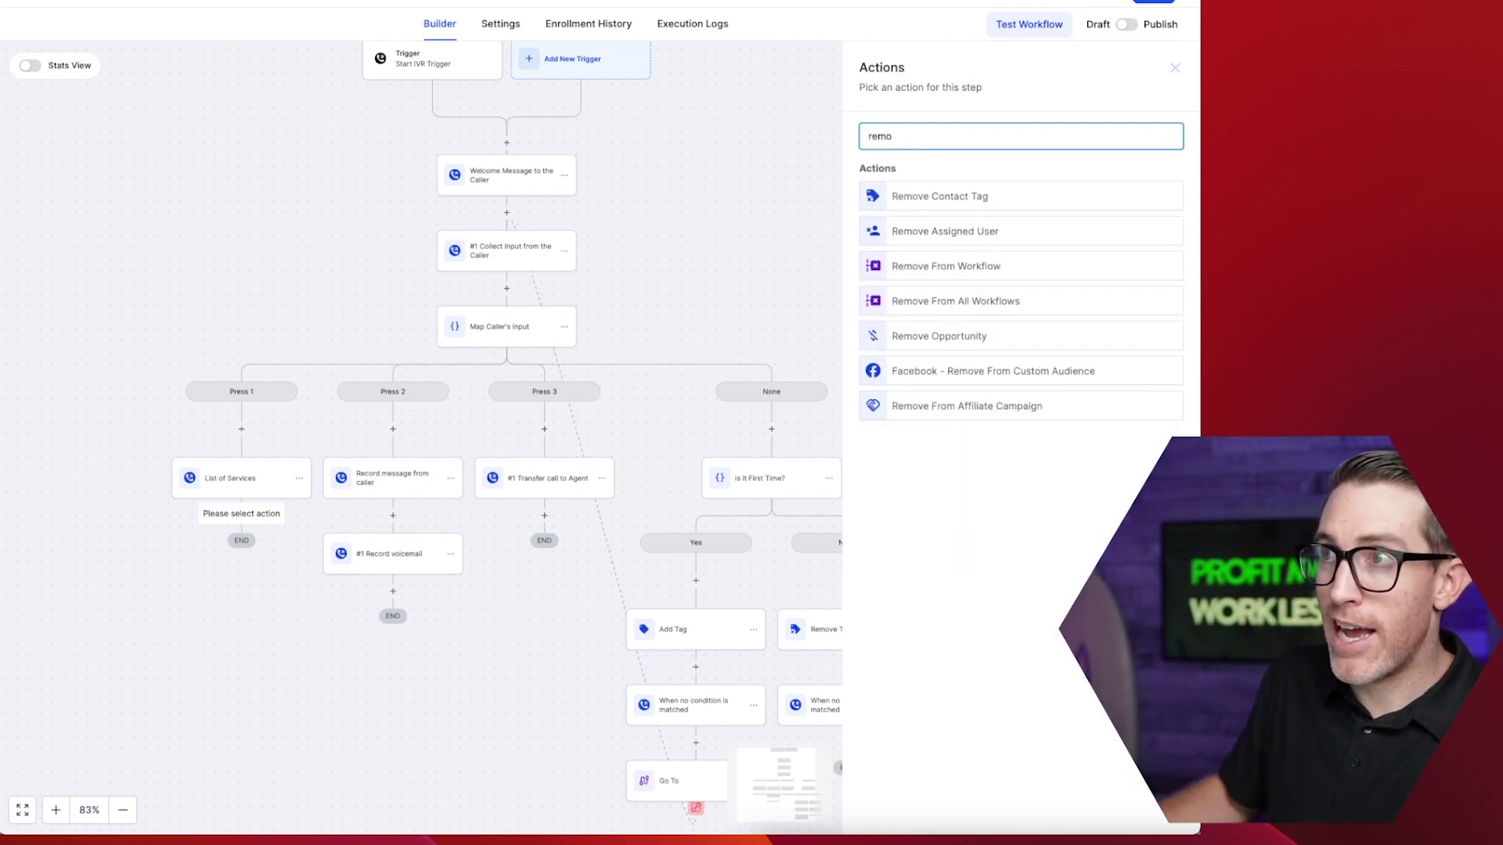
pyautogui.click(961, 196)
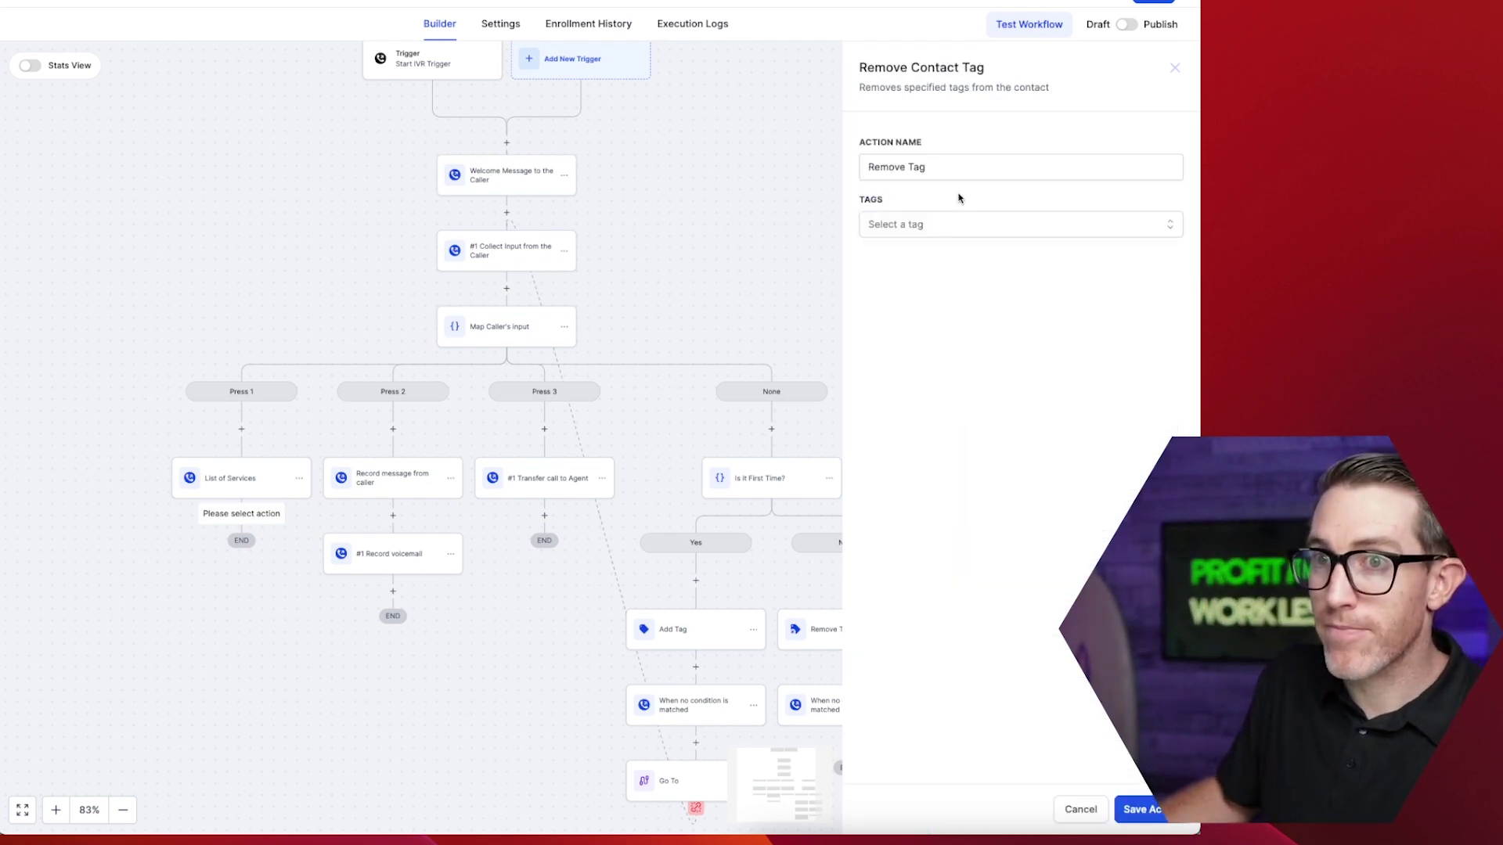
pyautogui.click(912, 225)
pyautogui.click(908, 360)
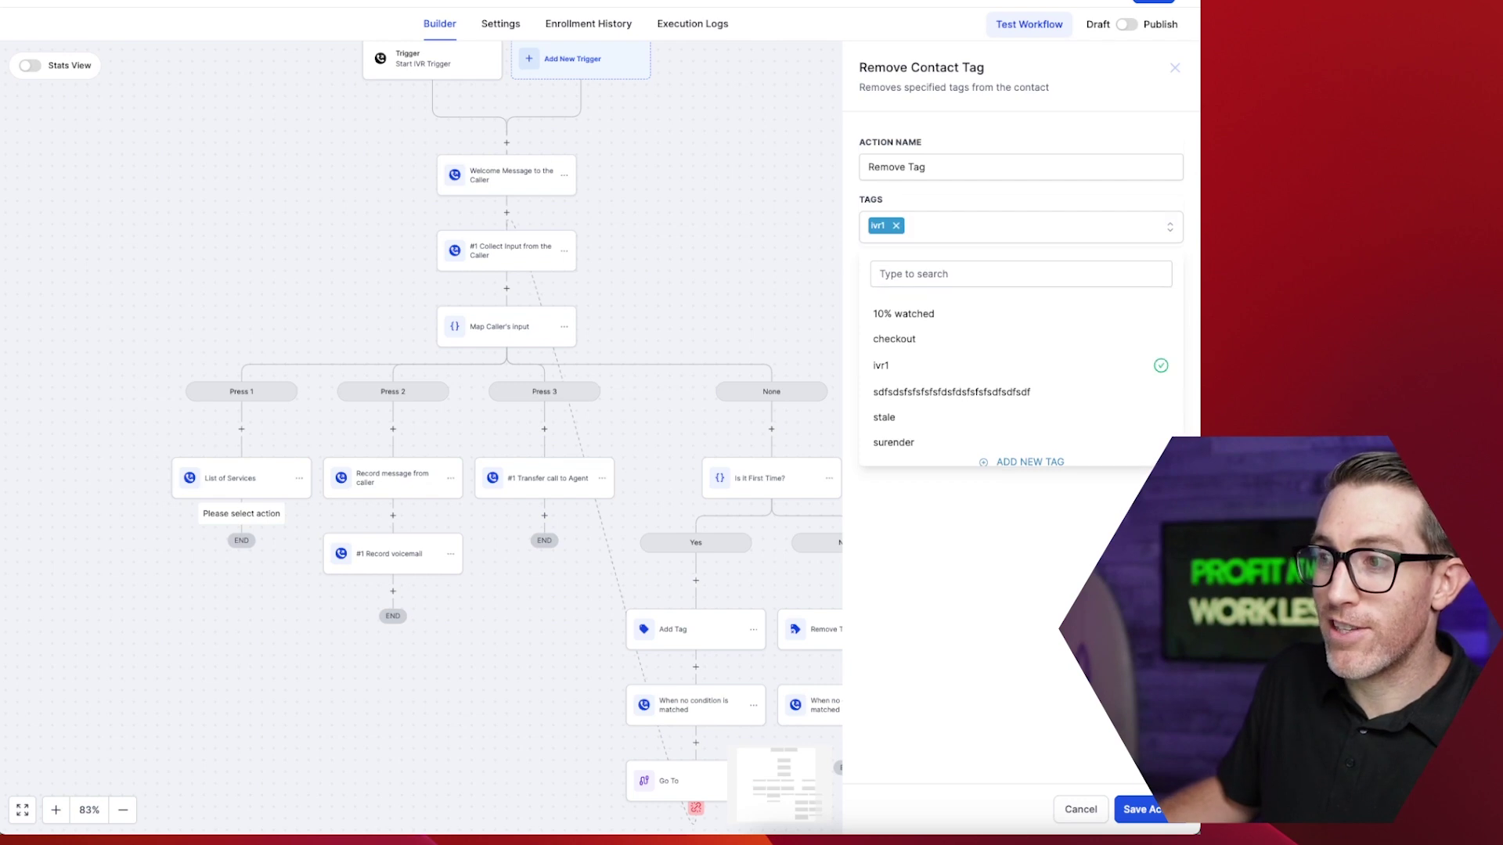
pyautogui.click(1162, 816)
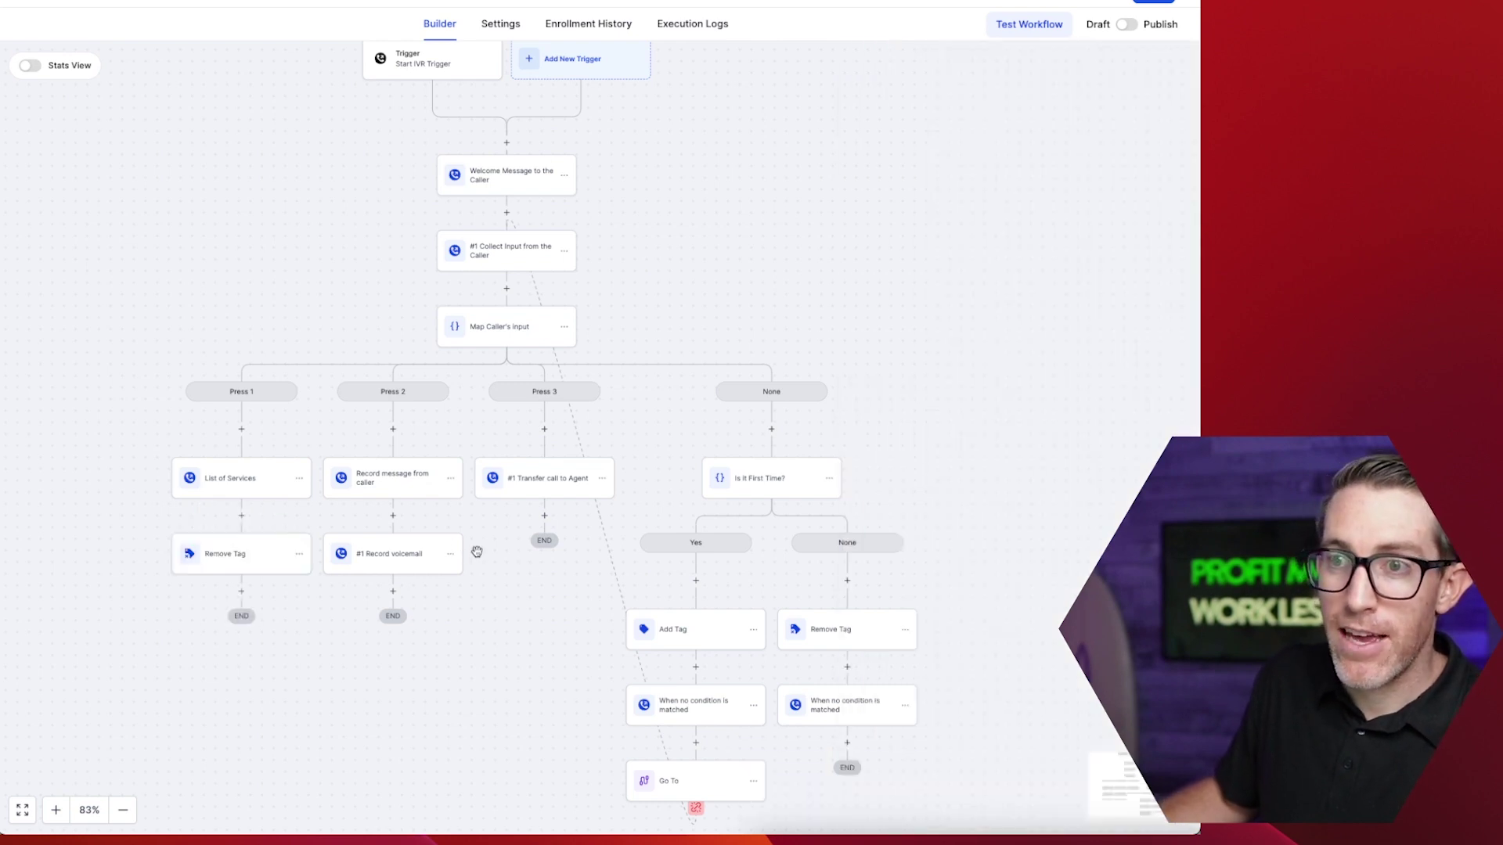
# - Add a Go To action after Record voicemail on the Press 2 branch, pointing to the Press 1 branch's Remove Tag action
pyautogui.click(394, 592)
pyautogui.write('go')
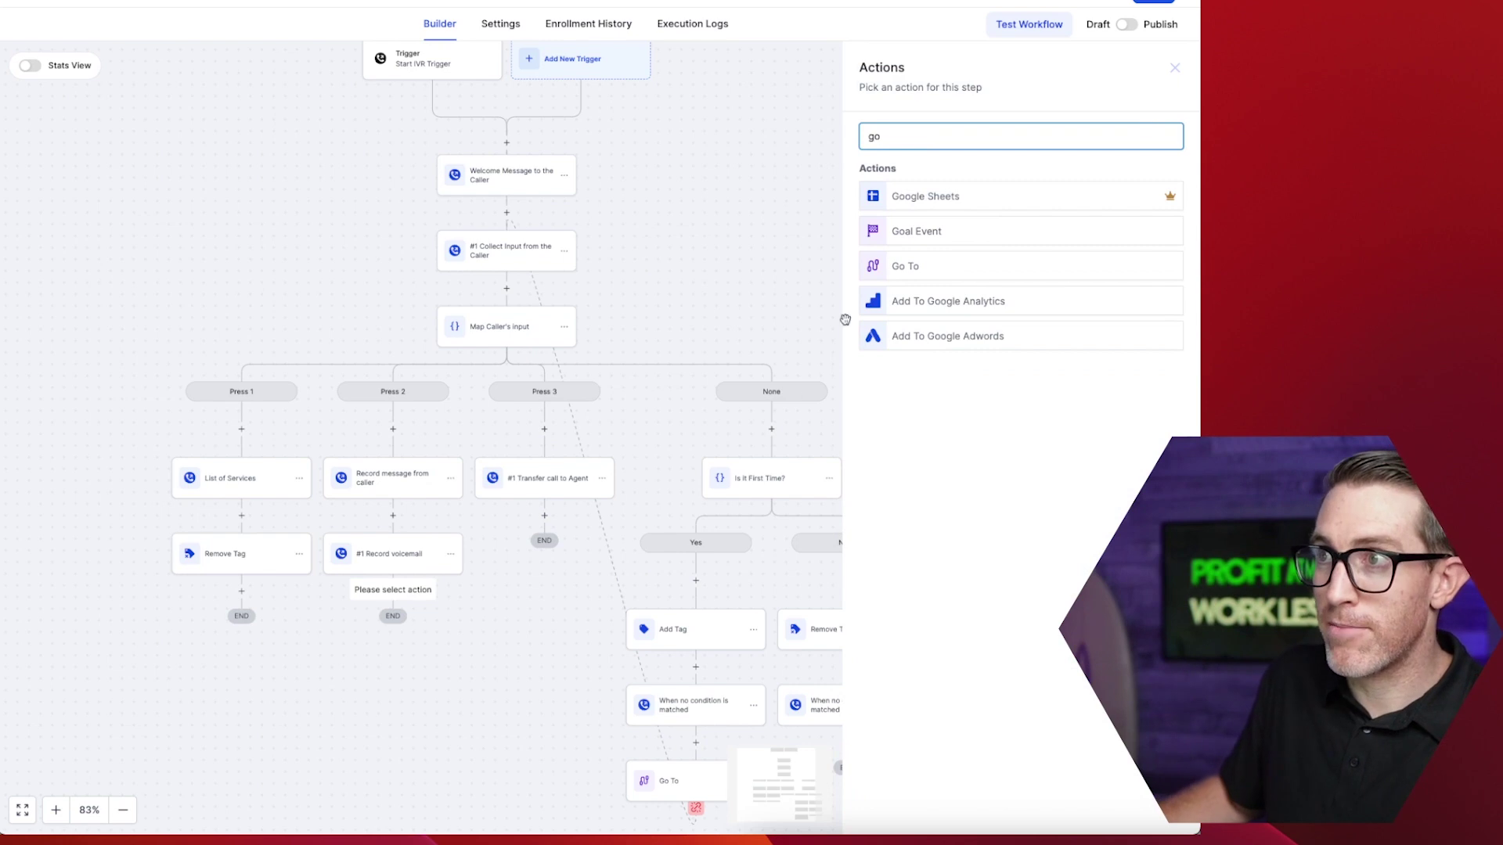
pyautogui.click(927, 266)
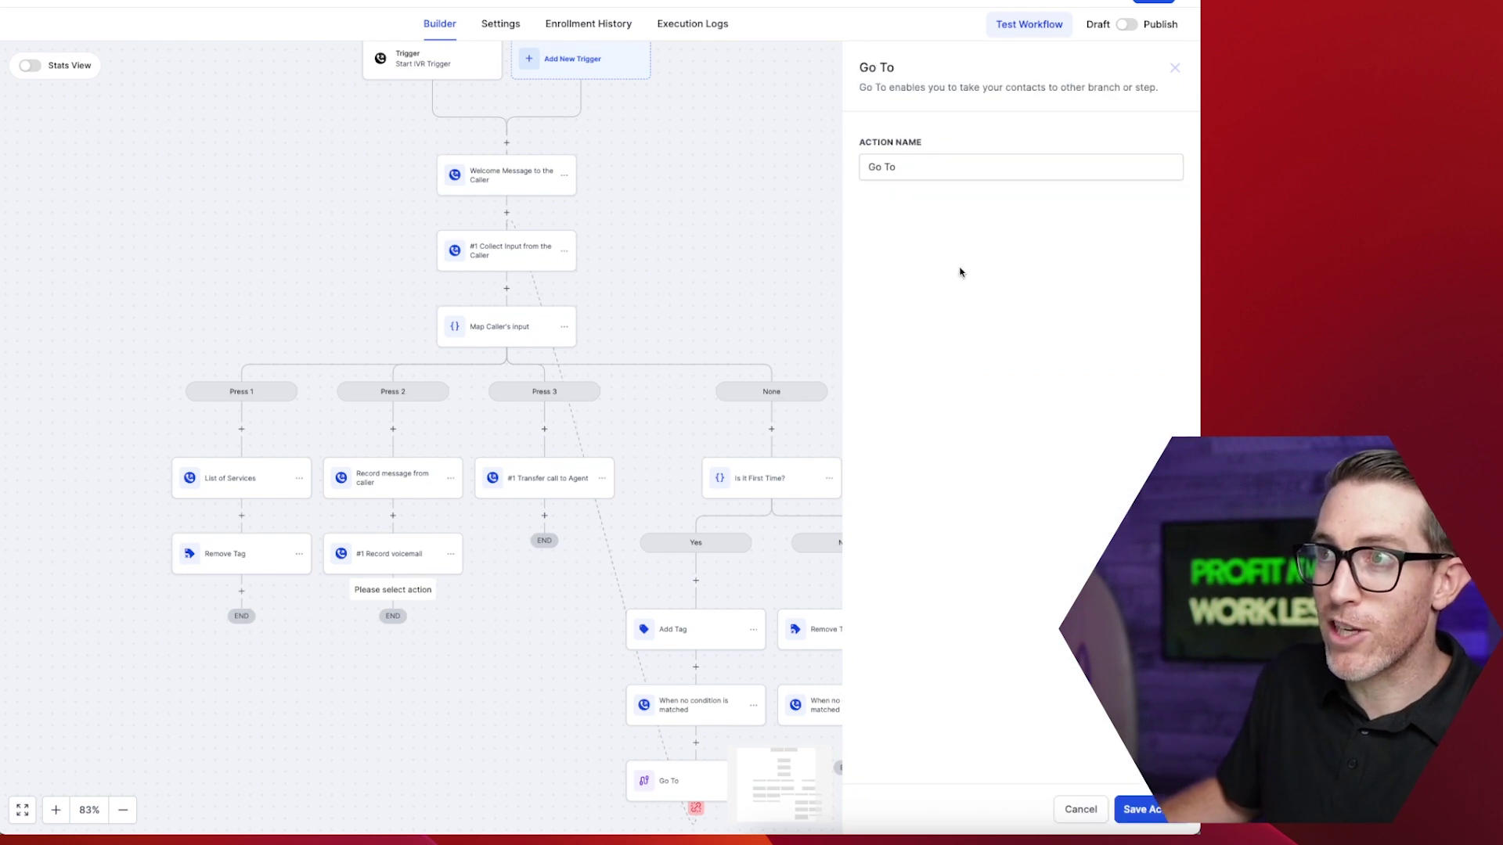
pyautogui.click(1124, 814)
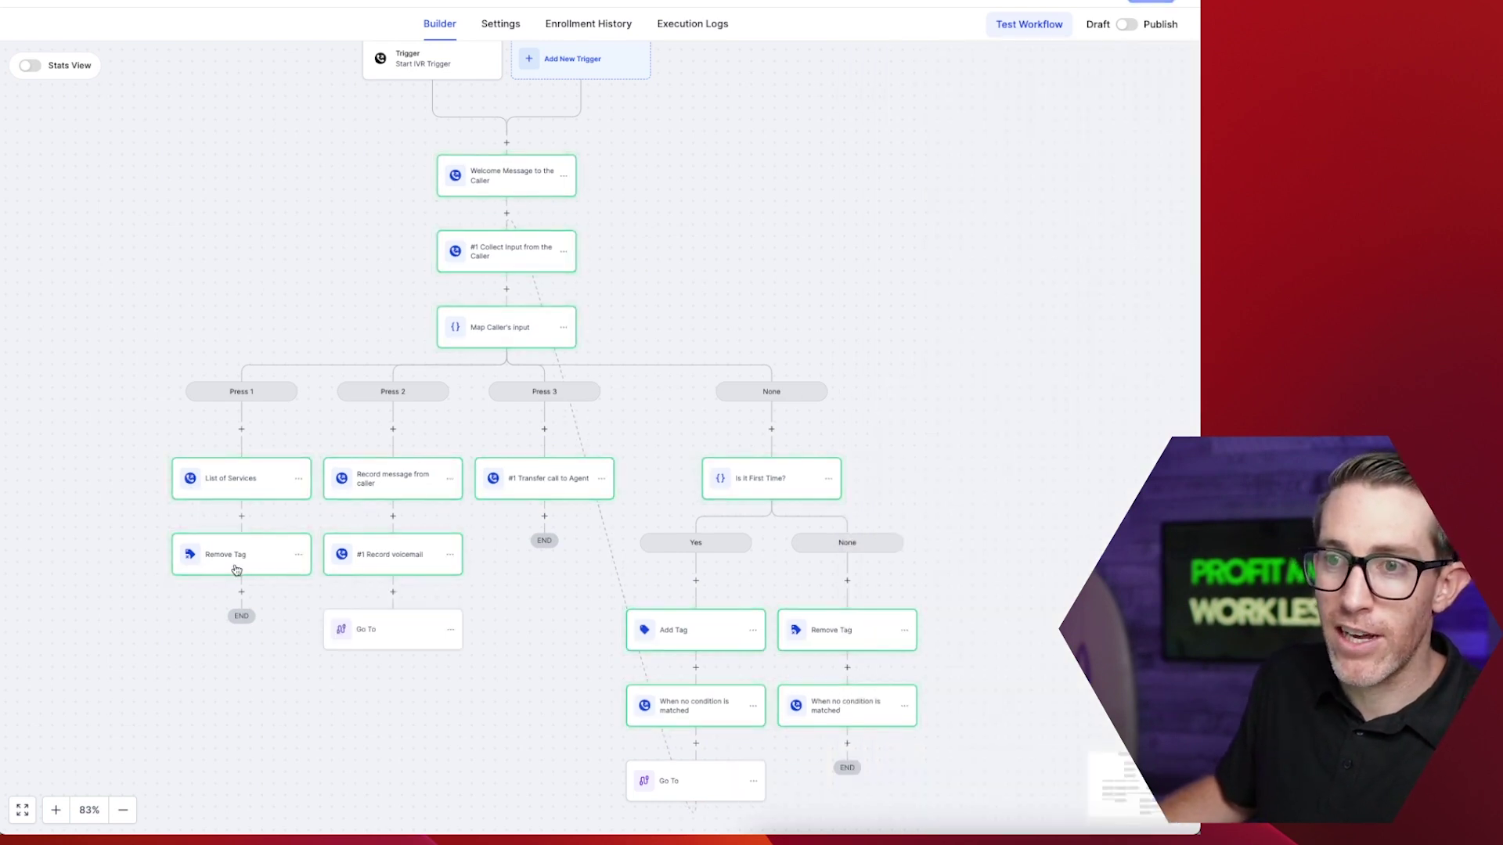
# - Add a Go To action after Transfer call to Agent on the Press 3 branch, pointing to the Press 1 branch's Remove Tag action
pyautogui.click(545, 523)
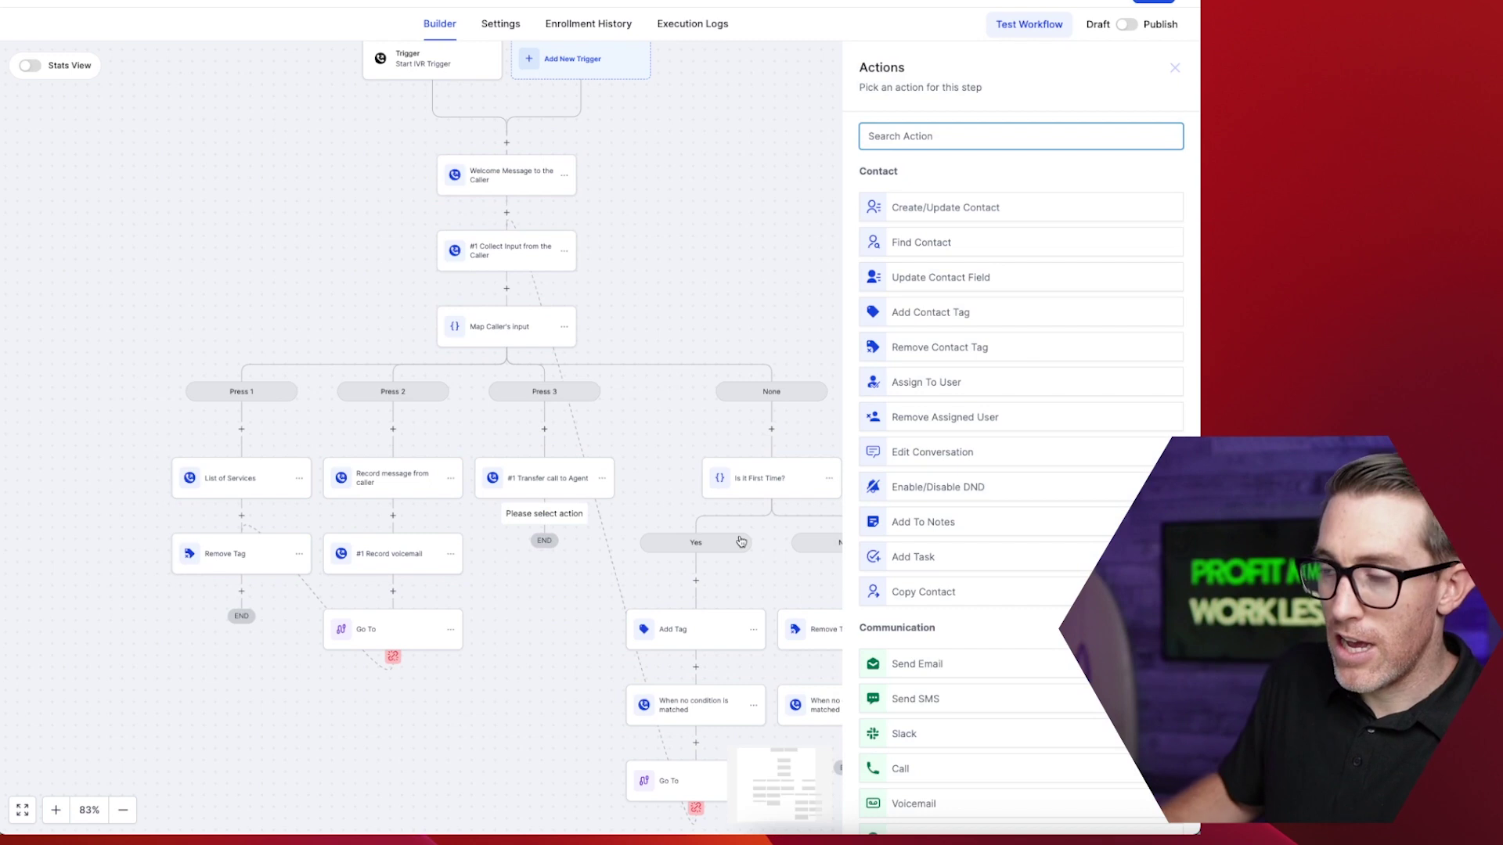
pyautogui.write('go')
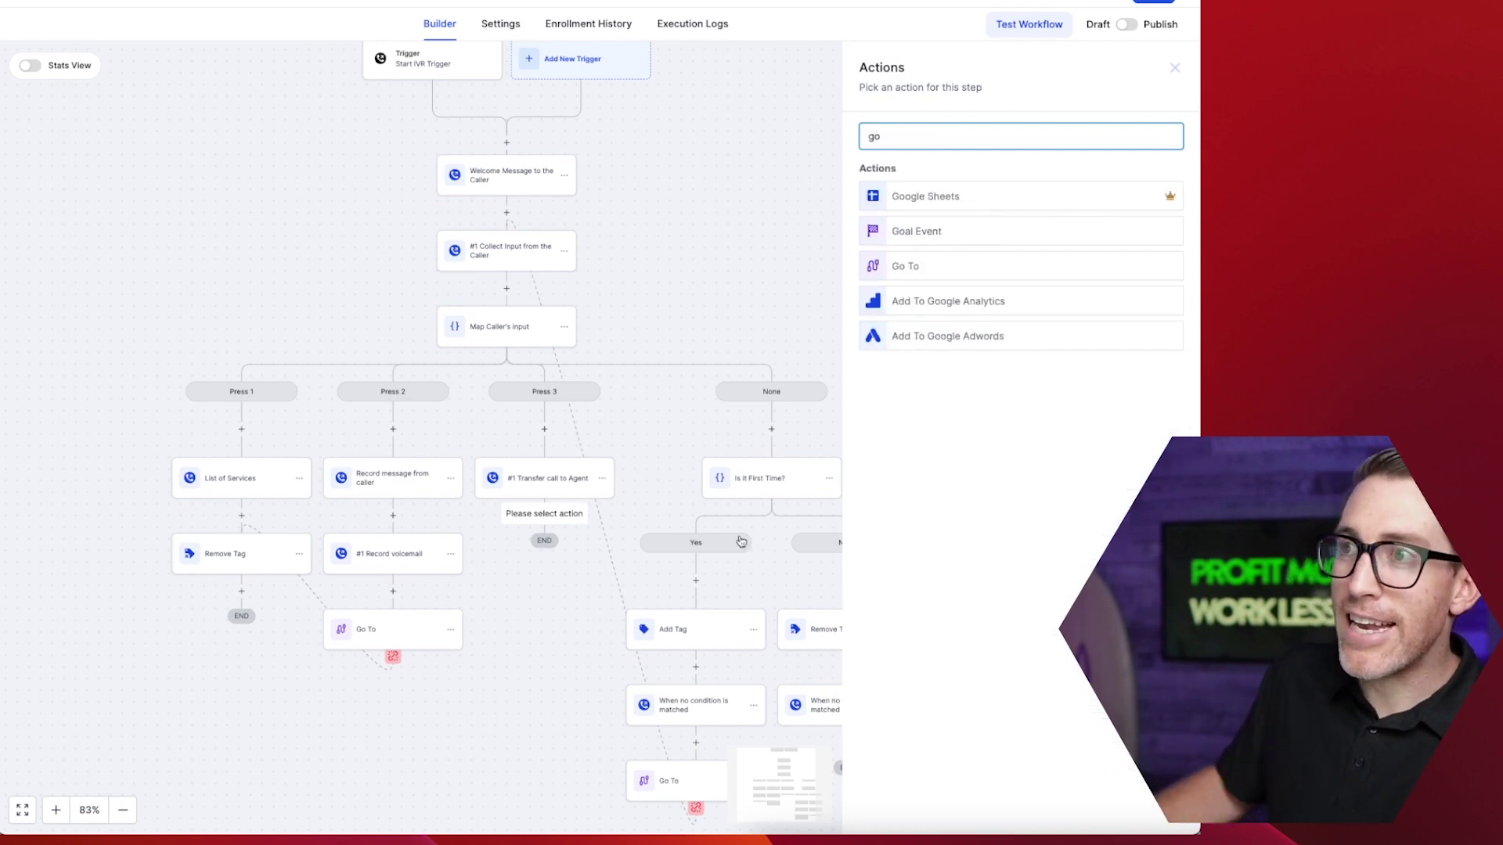
pyautogui.click(903, 267)
pyautogui.click(1132, 809)
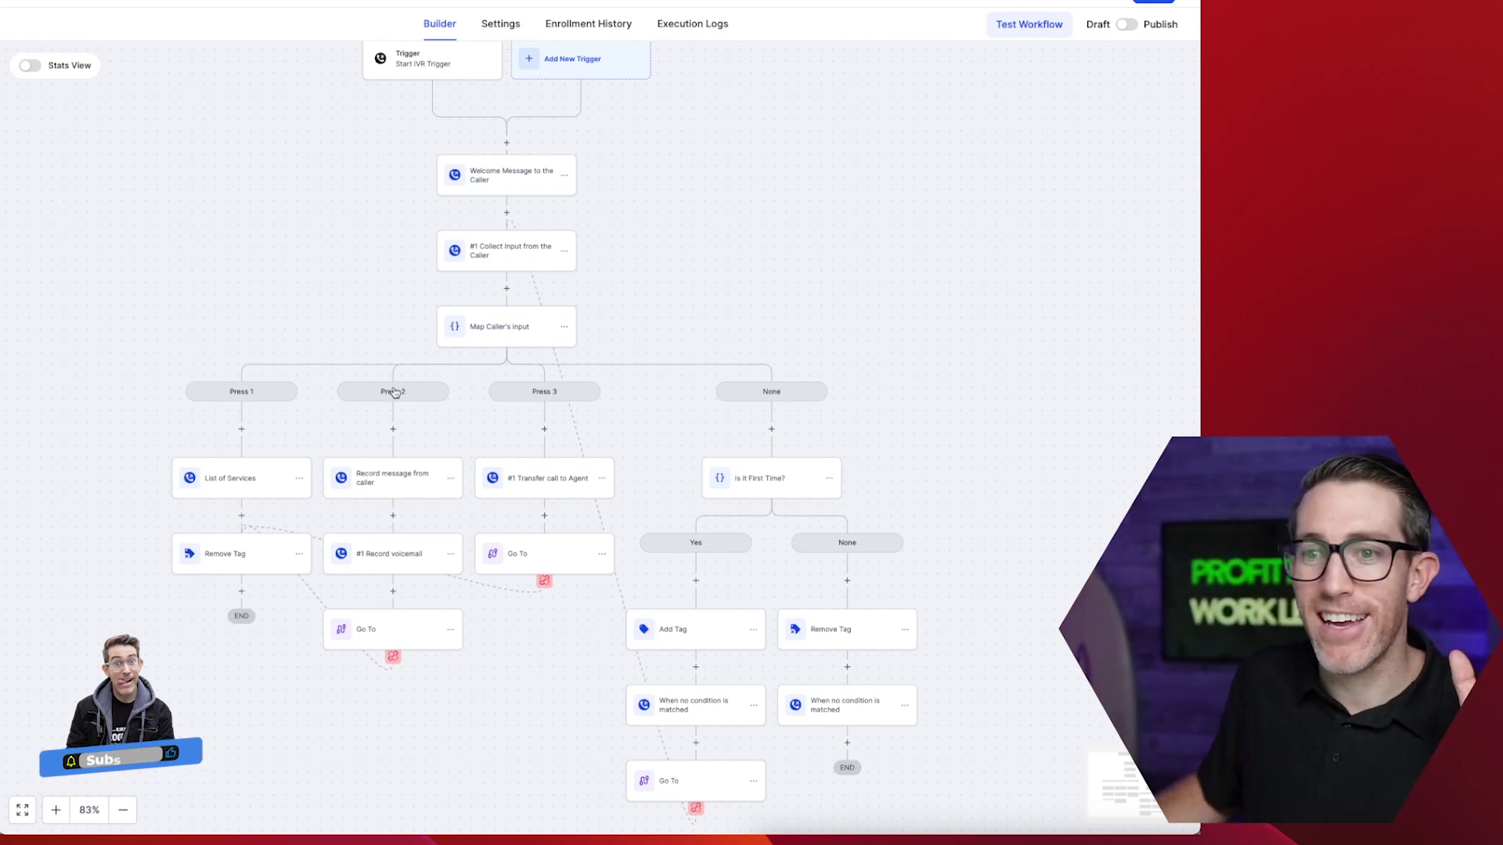
pyautogui.click(123, 810)
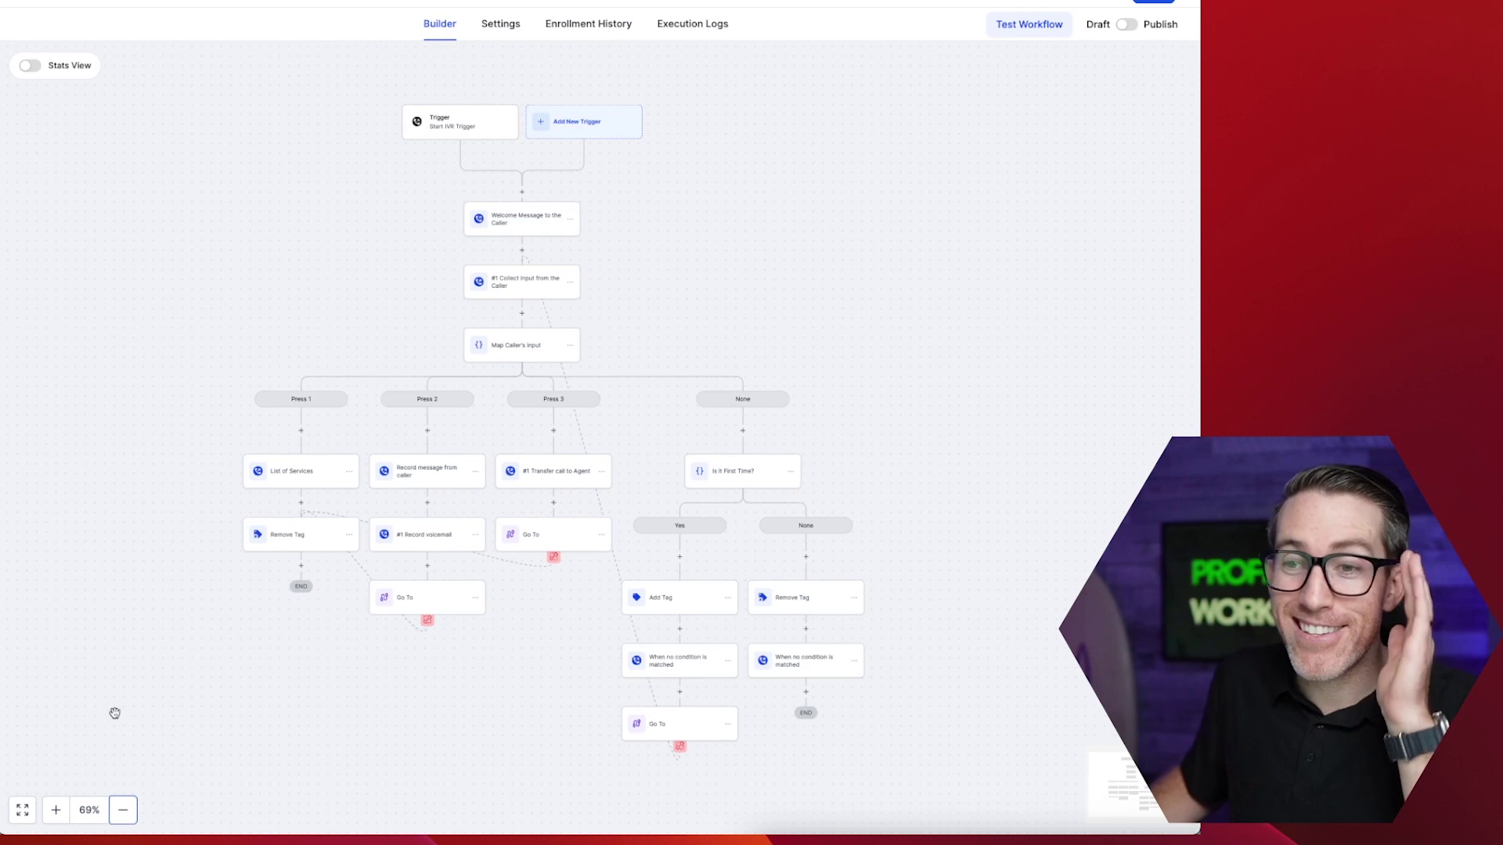